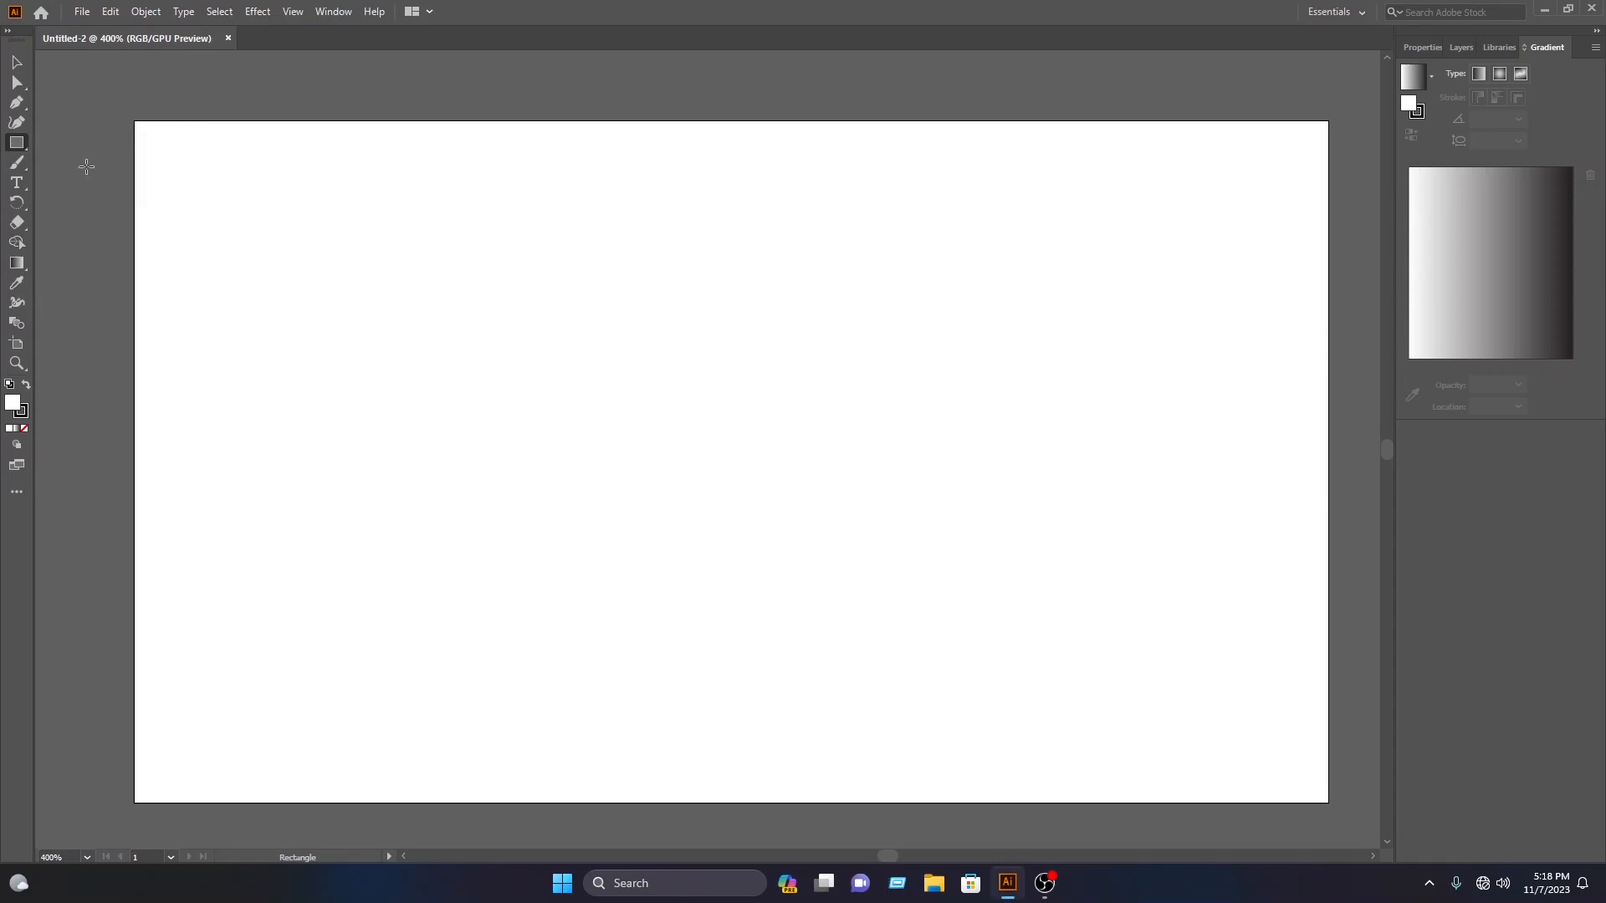
- Draw a circle about 1.04 in wide on the artboard, left of centre, with no stroke and a dark red fill
{"action": "left_click_drag", "start_coordinate": [469, 240], "coordinate": [672, 593]}
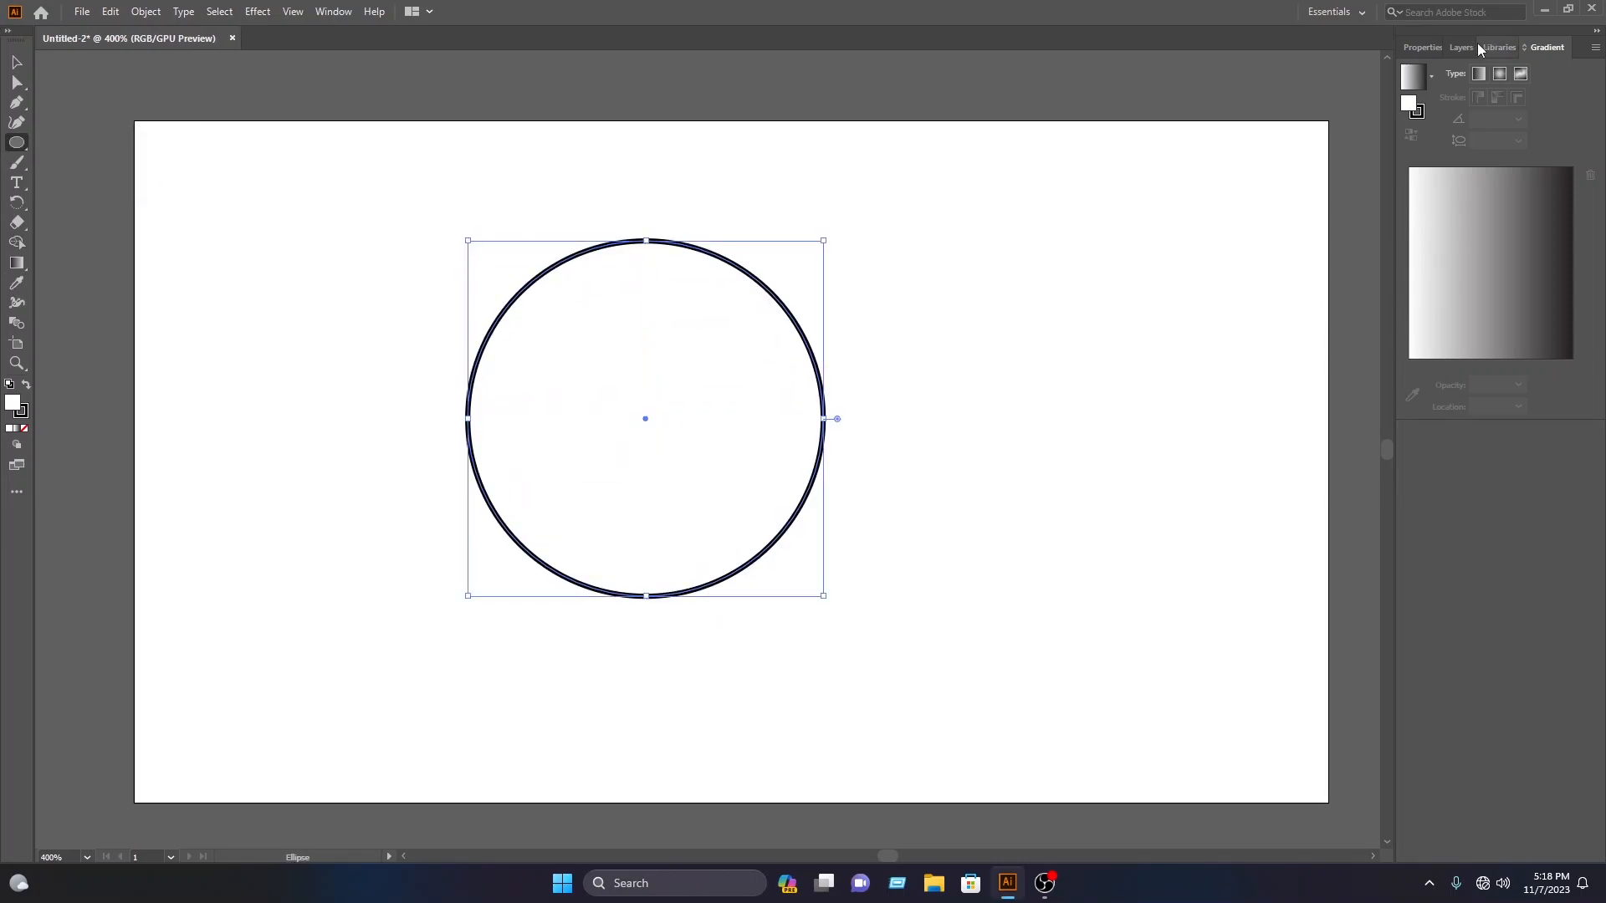
{"action": "left_click", "coordinate": [1422, 47]}
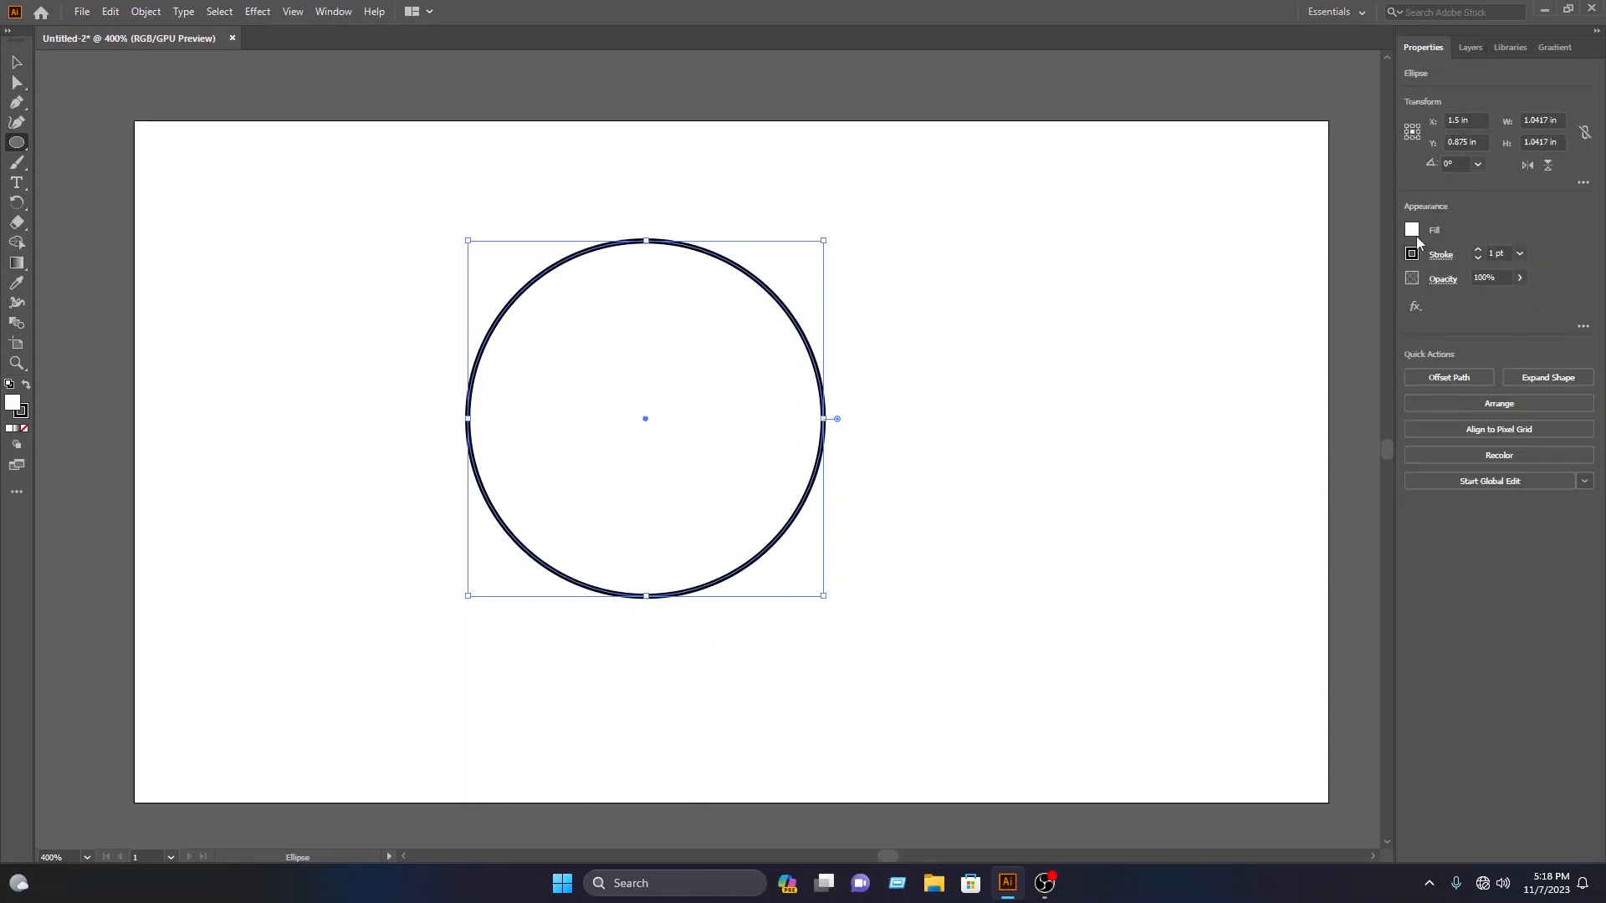
{"action": "left_click", "coordinate": [1413, 254]}
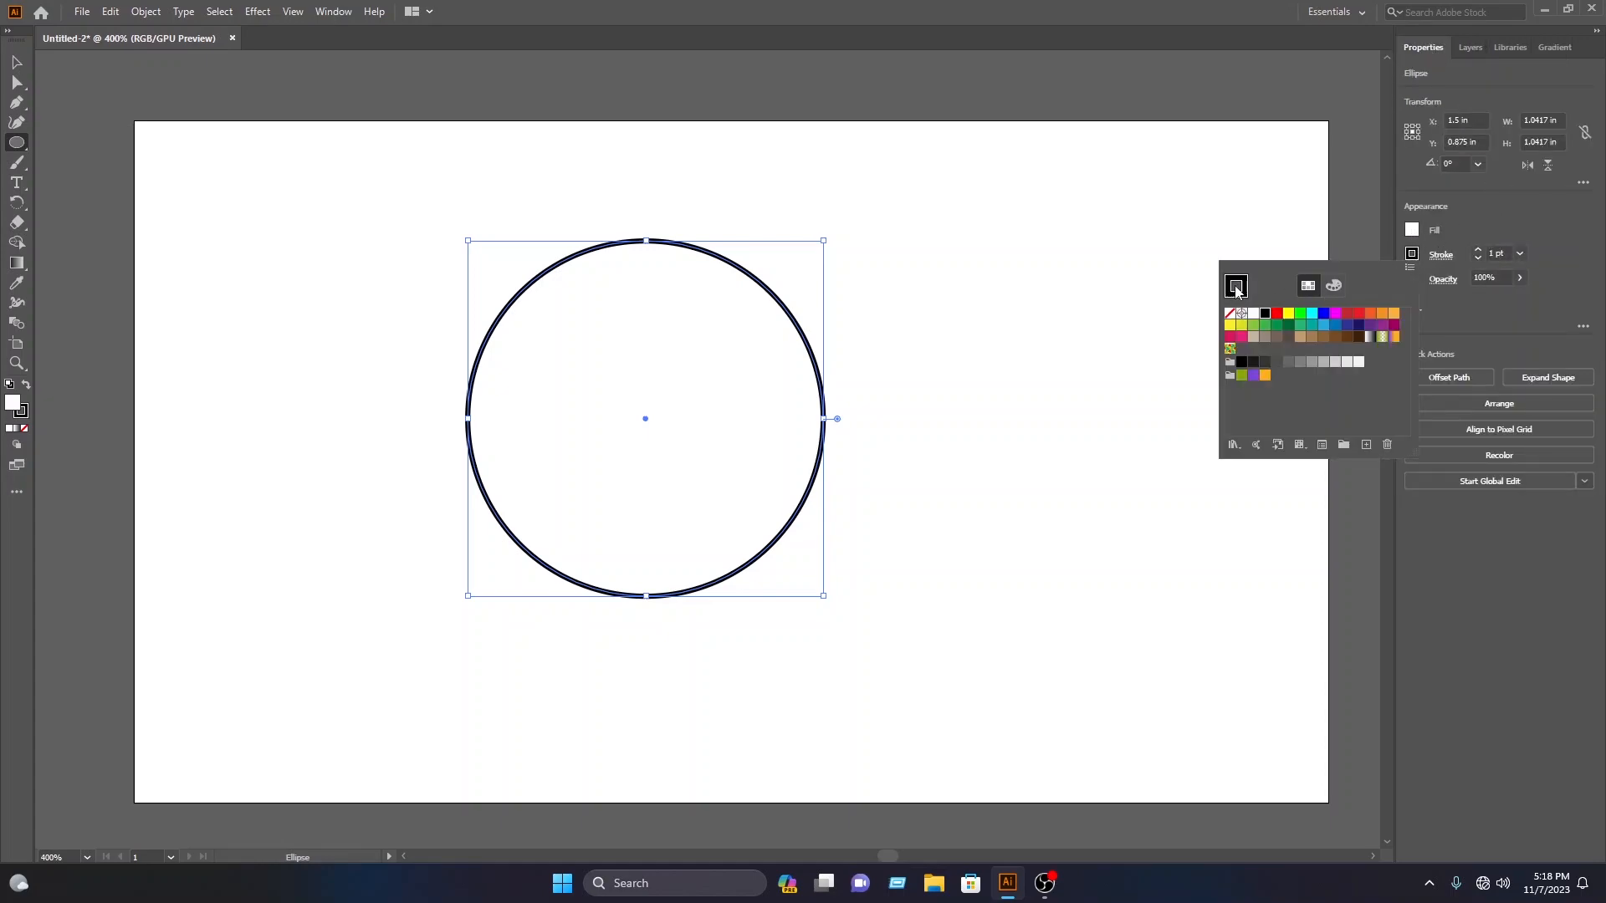
{"action": "left_click", "coordinate": [1234, 315]}
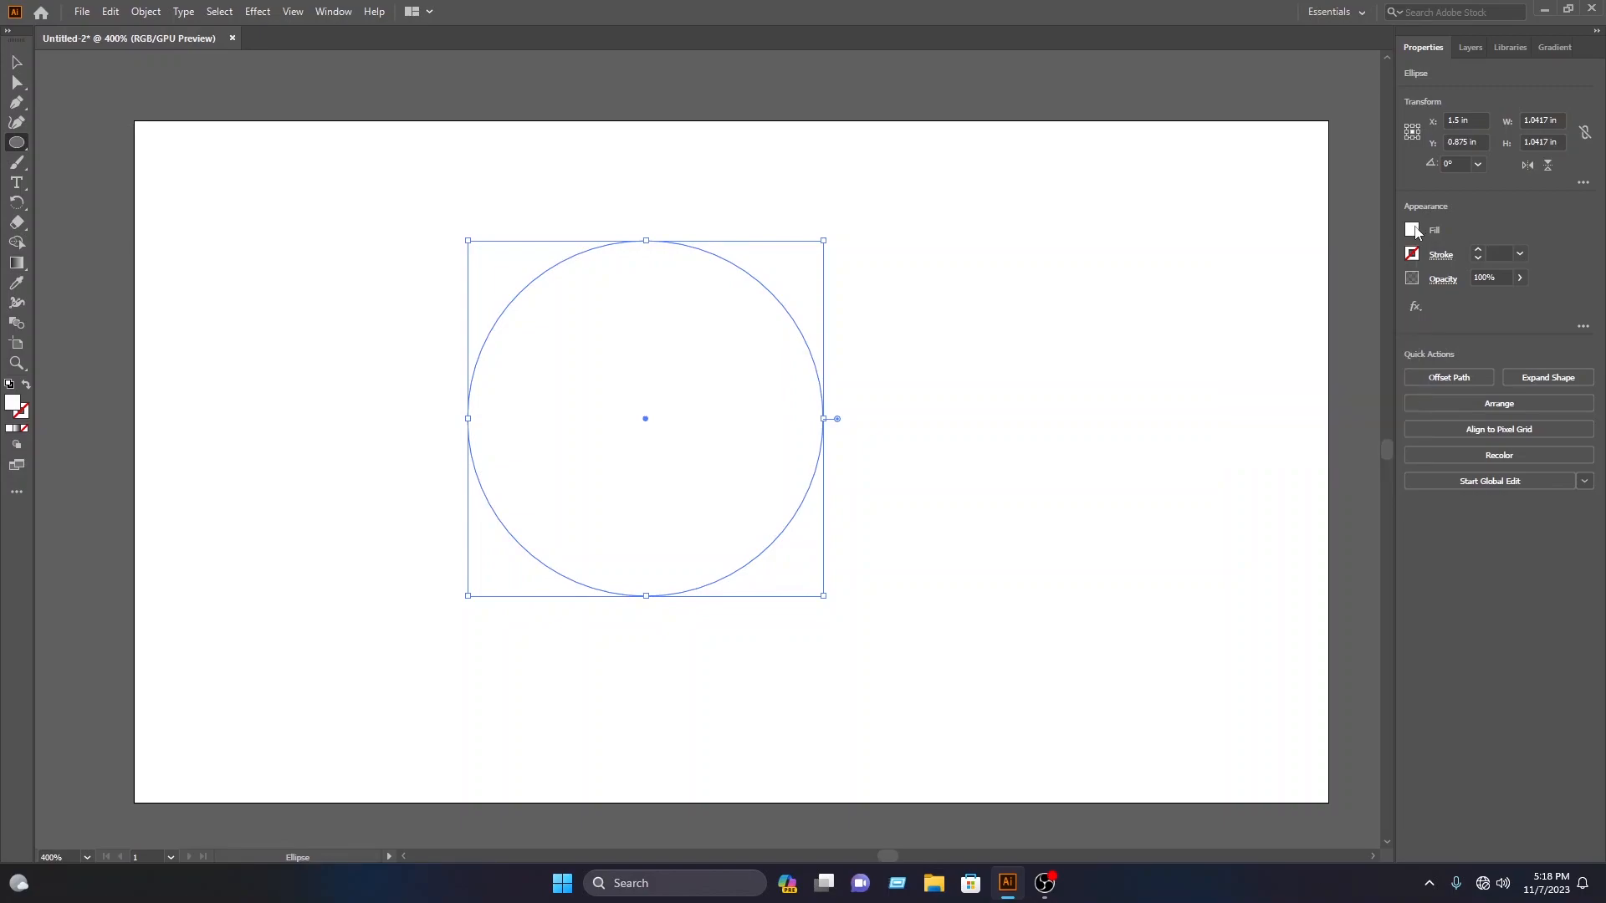
{"action": "left_click", "coordinate": [1412, 231]}
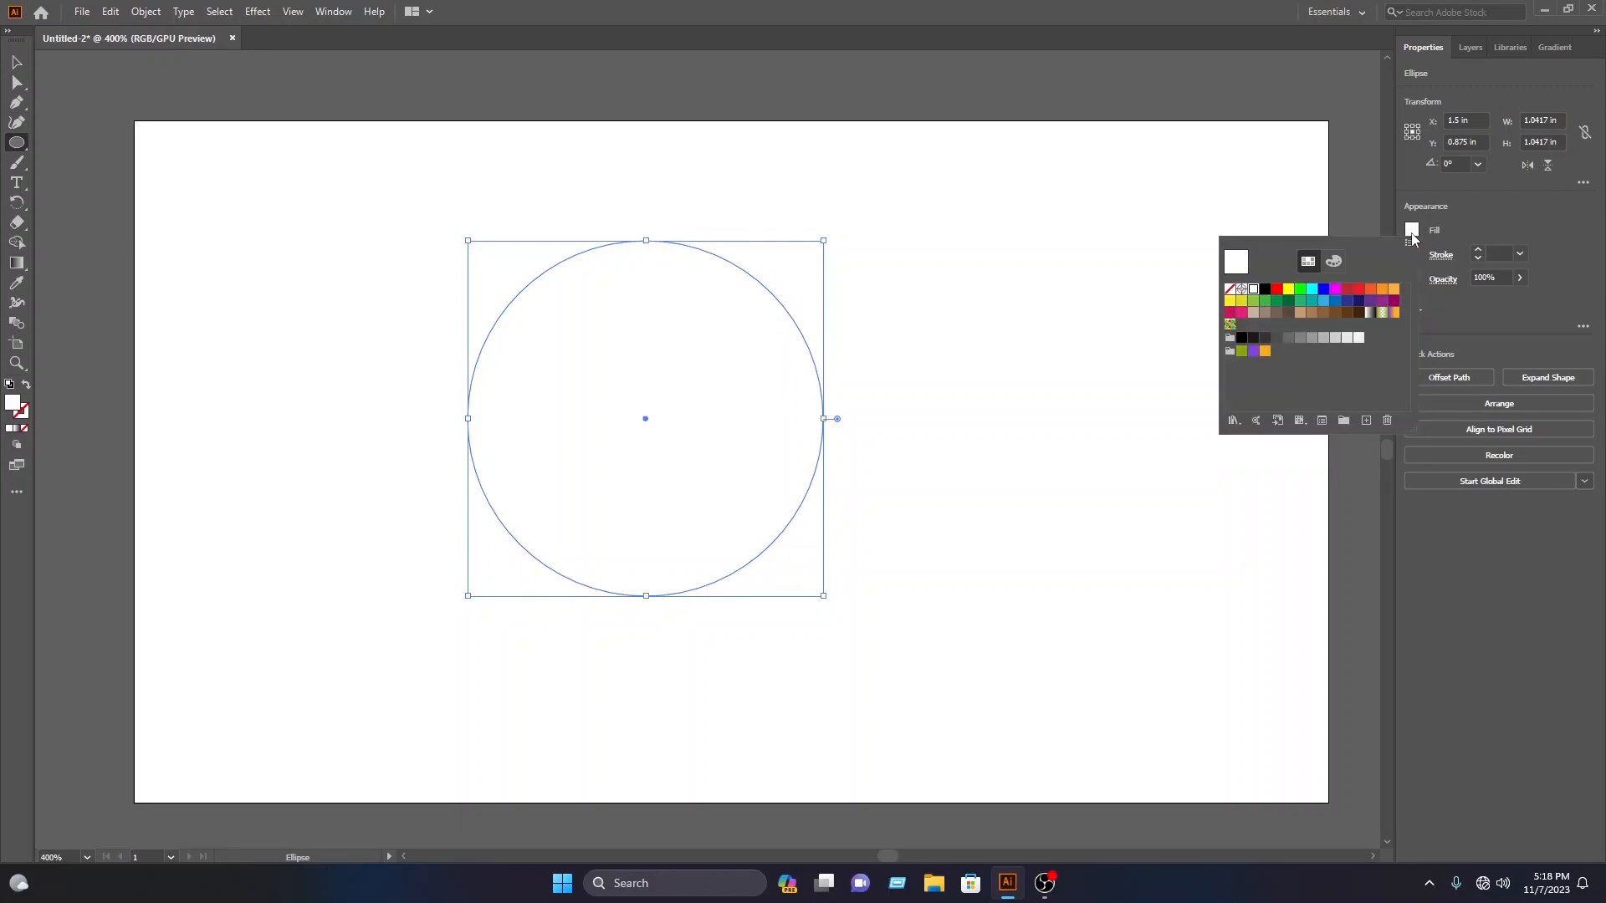
{"action": "left_click", "coordinate": [1348, 289]}
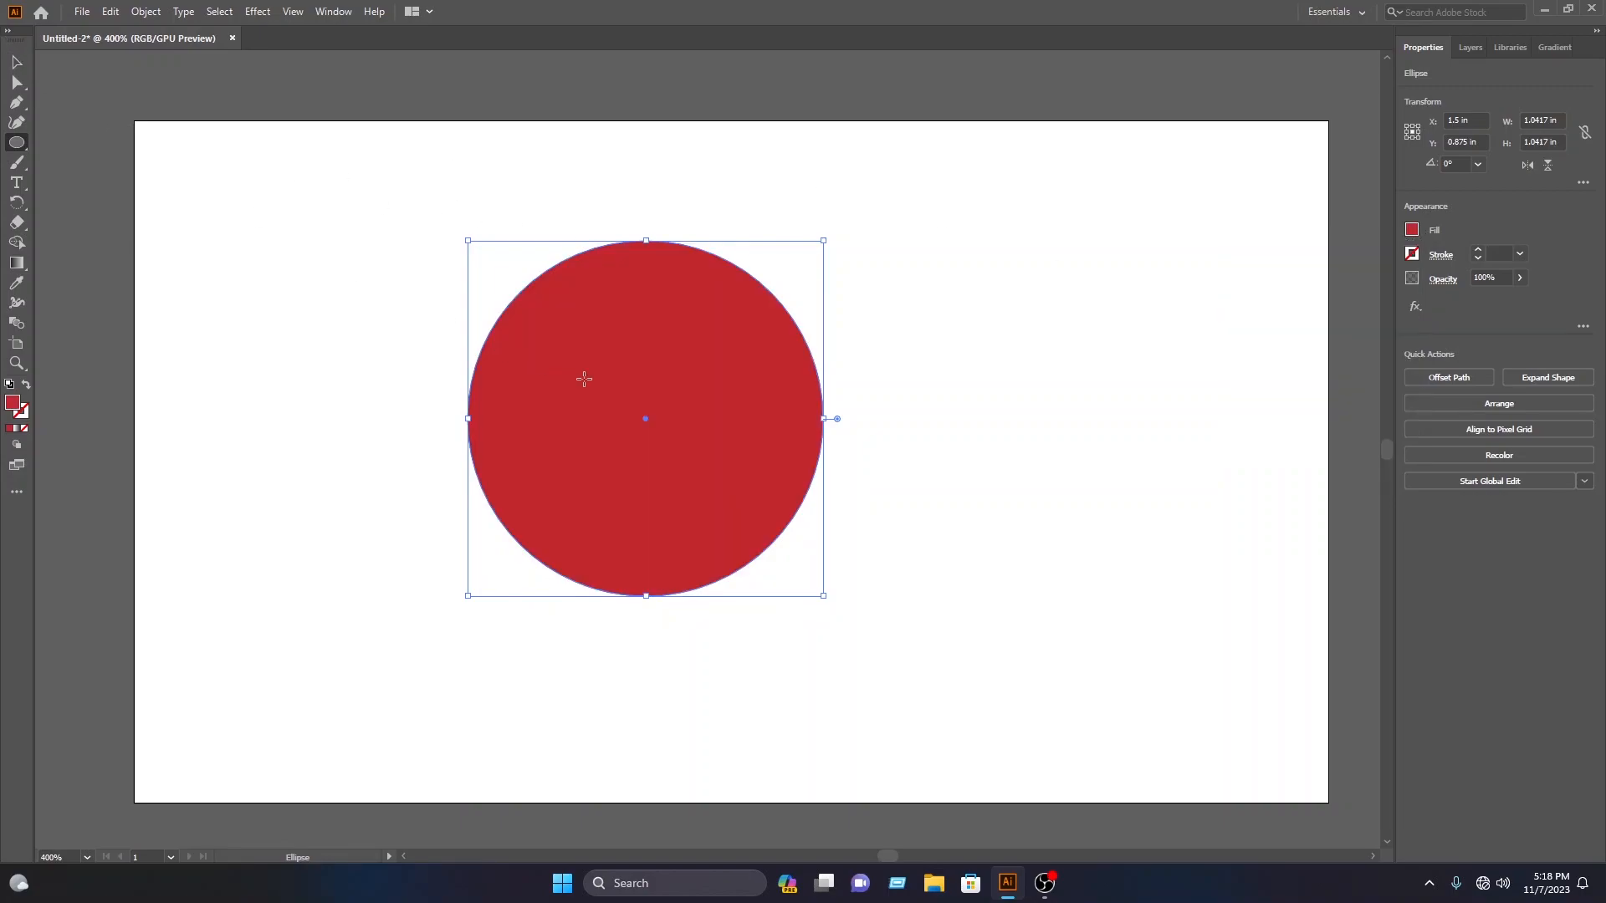
- Duplicate the red circle a short distance to its right so that the two circles overlap
{"action": "left_click", "coordinate": [584, 379]}
{"action": "left_click", "coordinate": [848, 467]}
{"action": "left_click", "coordinate": [17, 63]}
{"action": "left_click_drag", "start_coordinate": [586, 292], "coordinate": [665, 322]}
{"action": "left_click", "coordinate": [1159, 219]}
- Cut the two overlapping circles down to the left crescent with Shape Builder and move it slightly down and left
{"action": "left_click_drag", "start_coordinate": [1137, 548], "coordinate": [510, 276]}
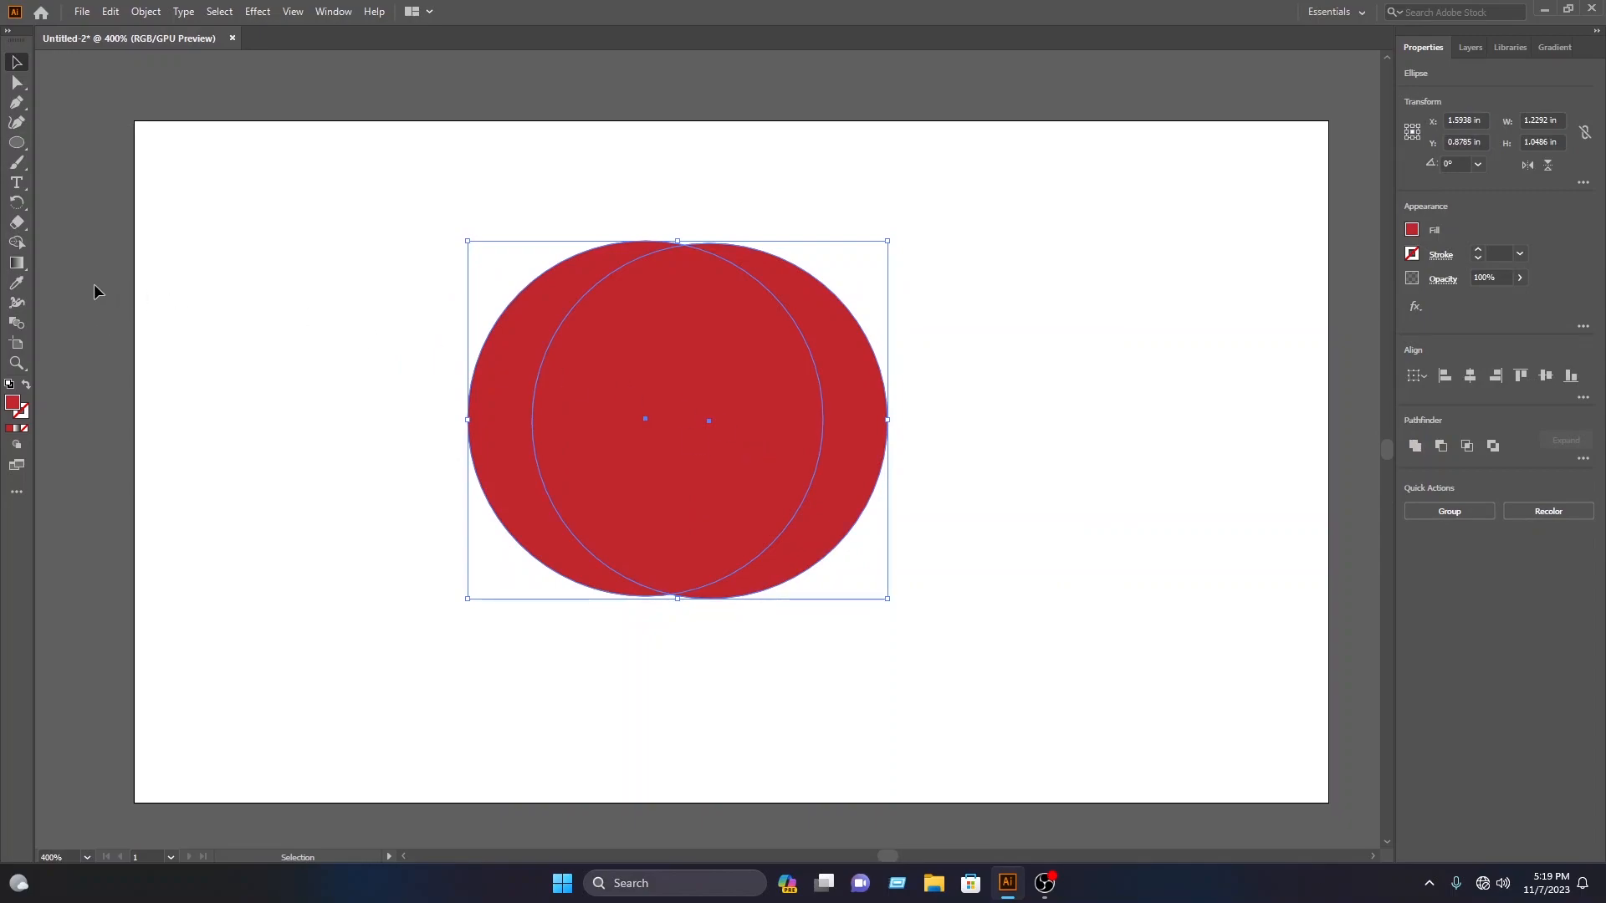
{"action": "left_click", "coordinate": [18, 244]}
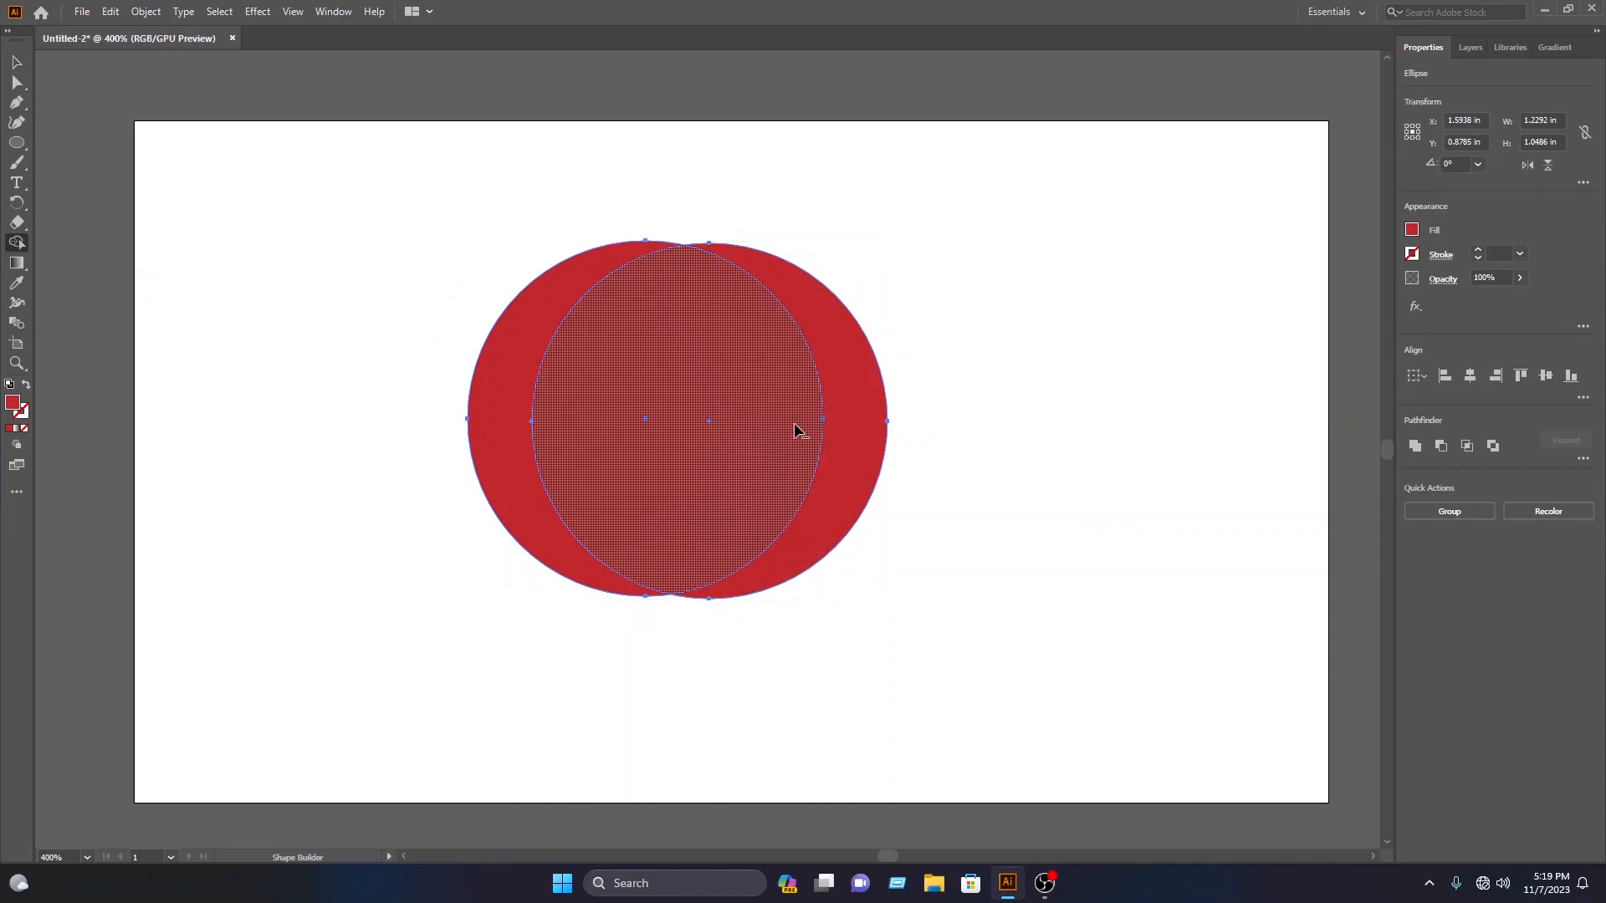
{"action": "left_click", "coordinate": [866, 434], "text": "alt"}
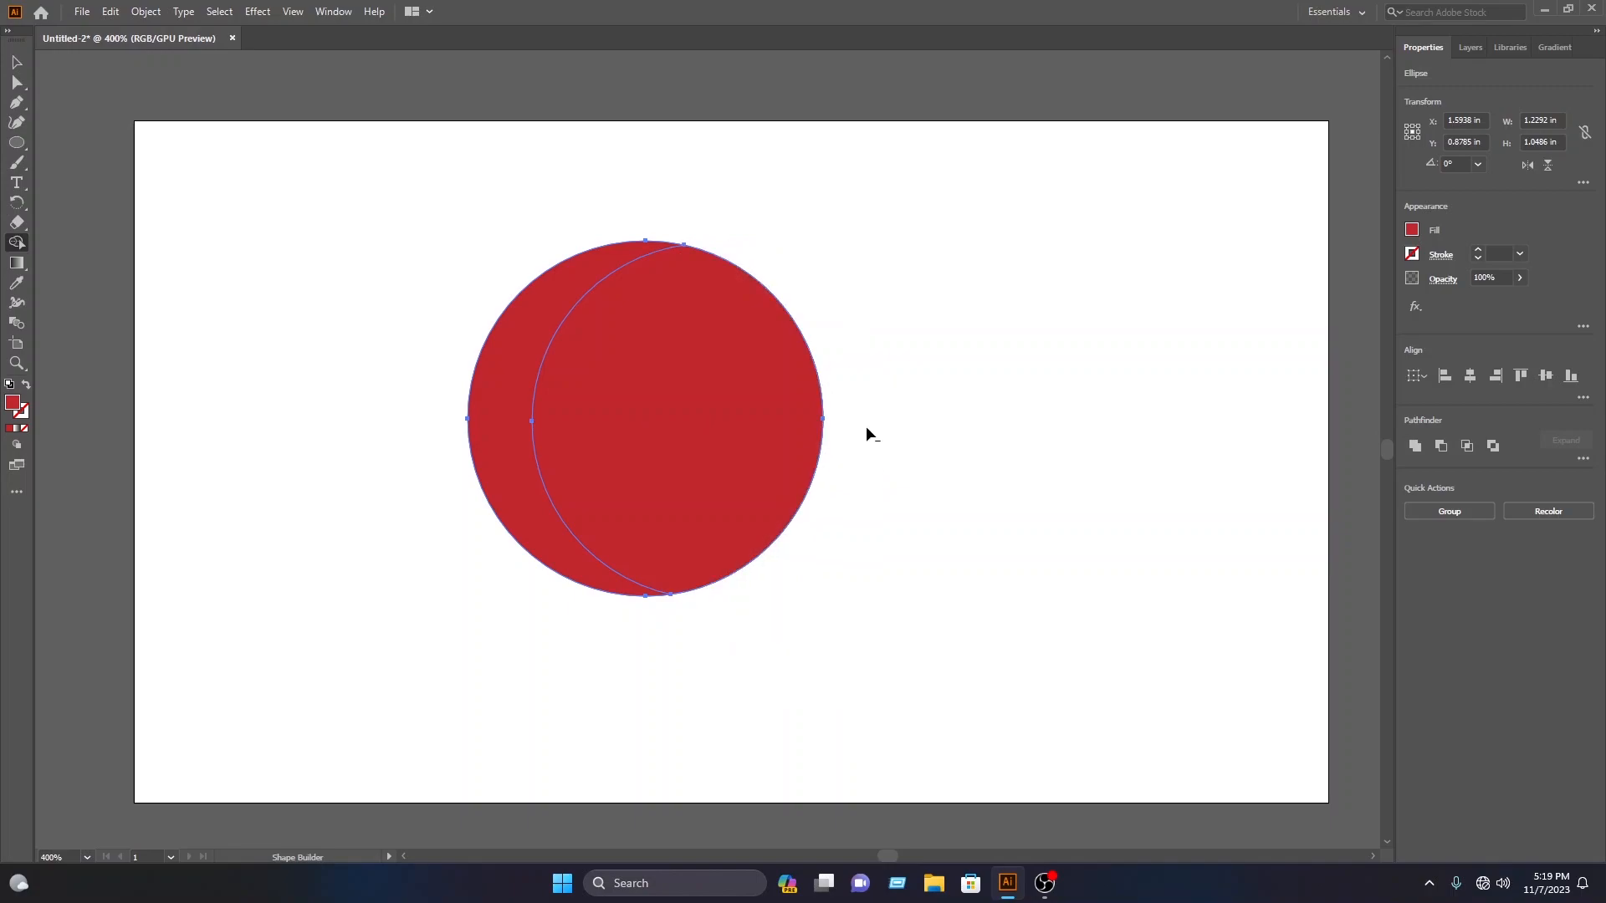
{"action": "left_click", "coordinate": [636, 394], "text": "alt"}
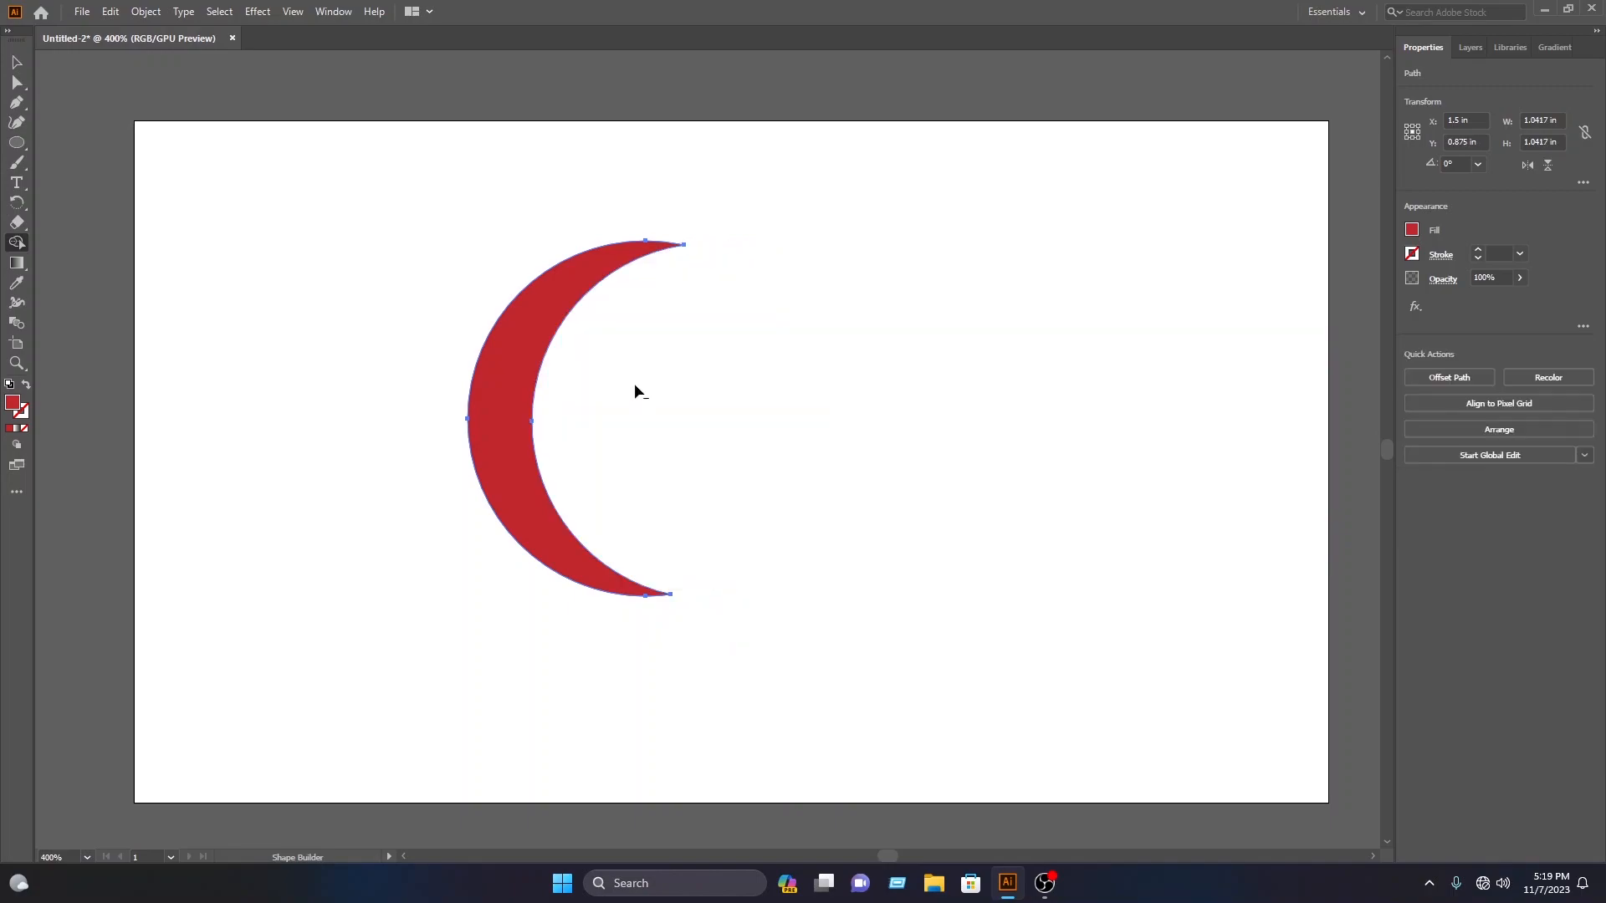
{"action": "left_click", "coordinate": [16, 63]}
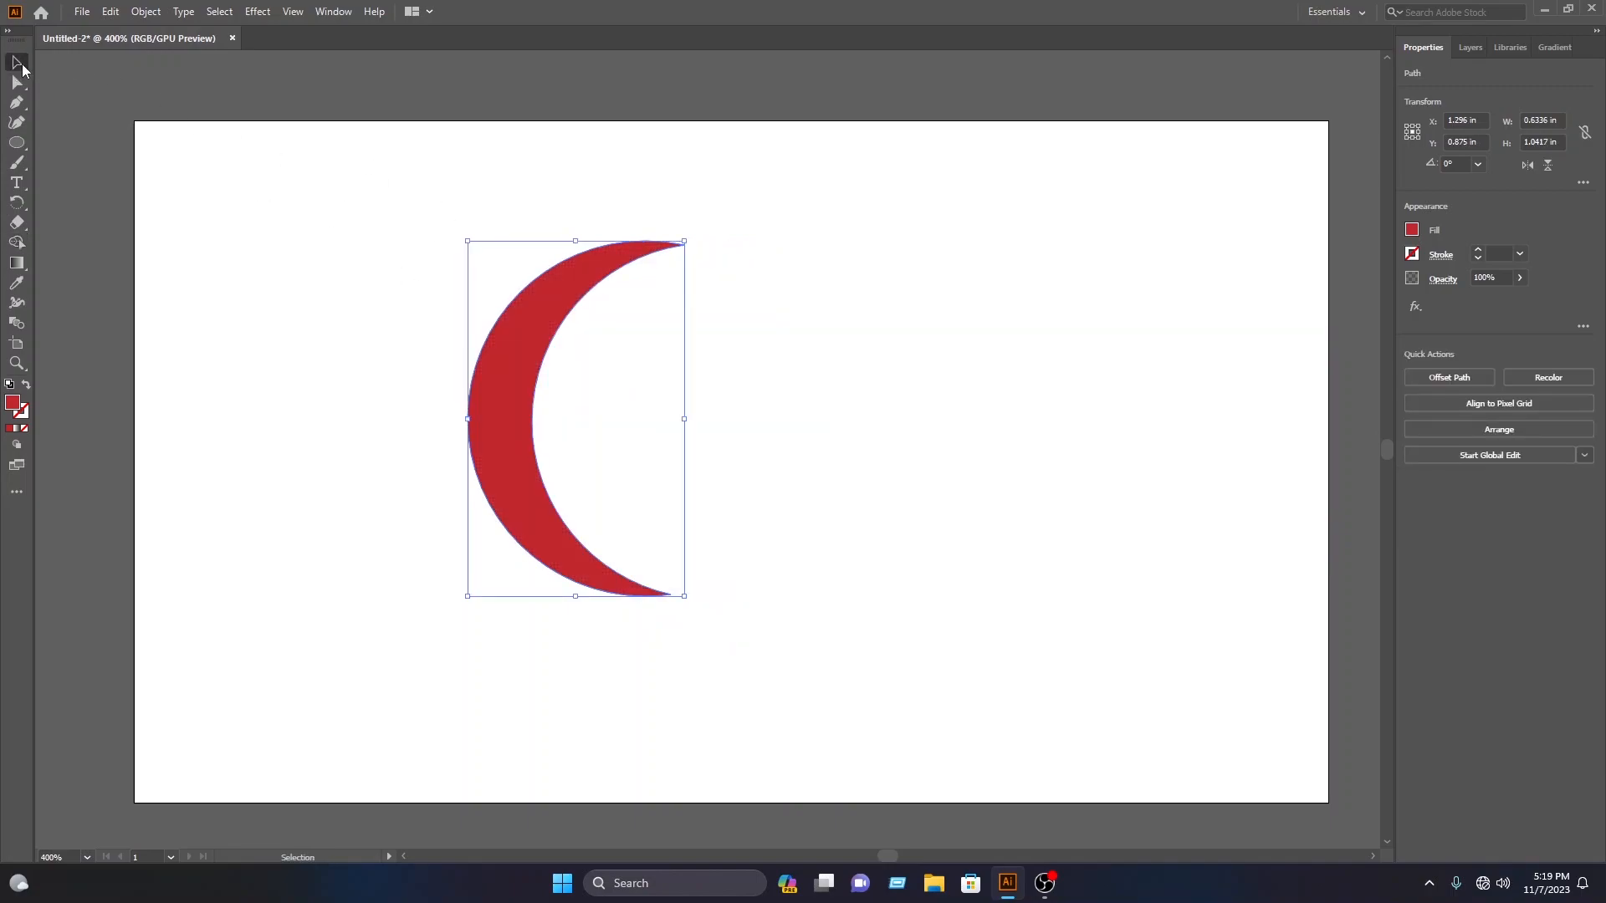
{"action": "left_click_drag", "start_coordinate": [534, 351], "coordinate": [520, 371]}
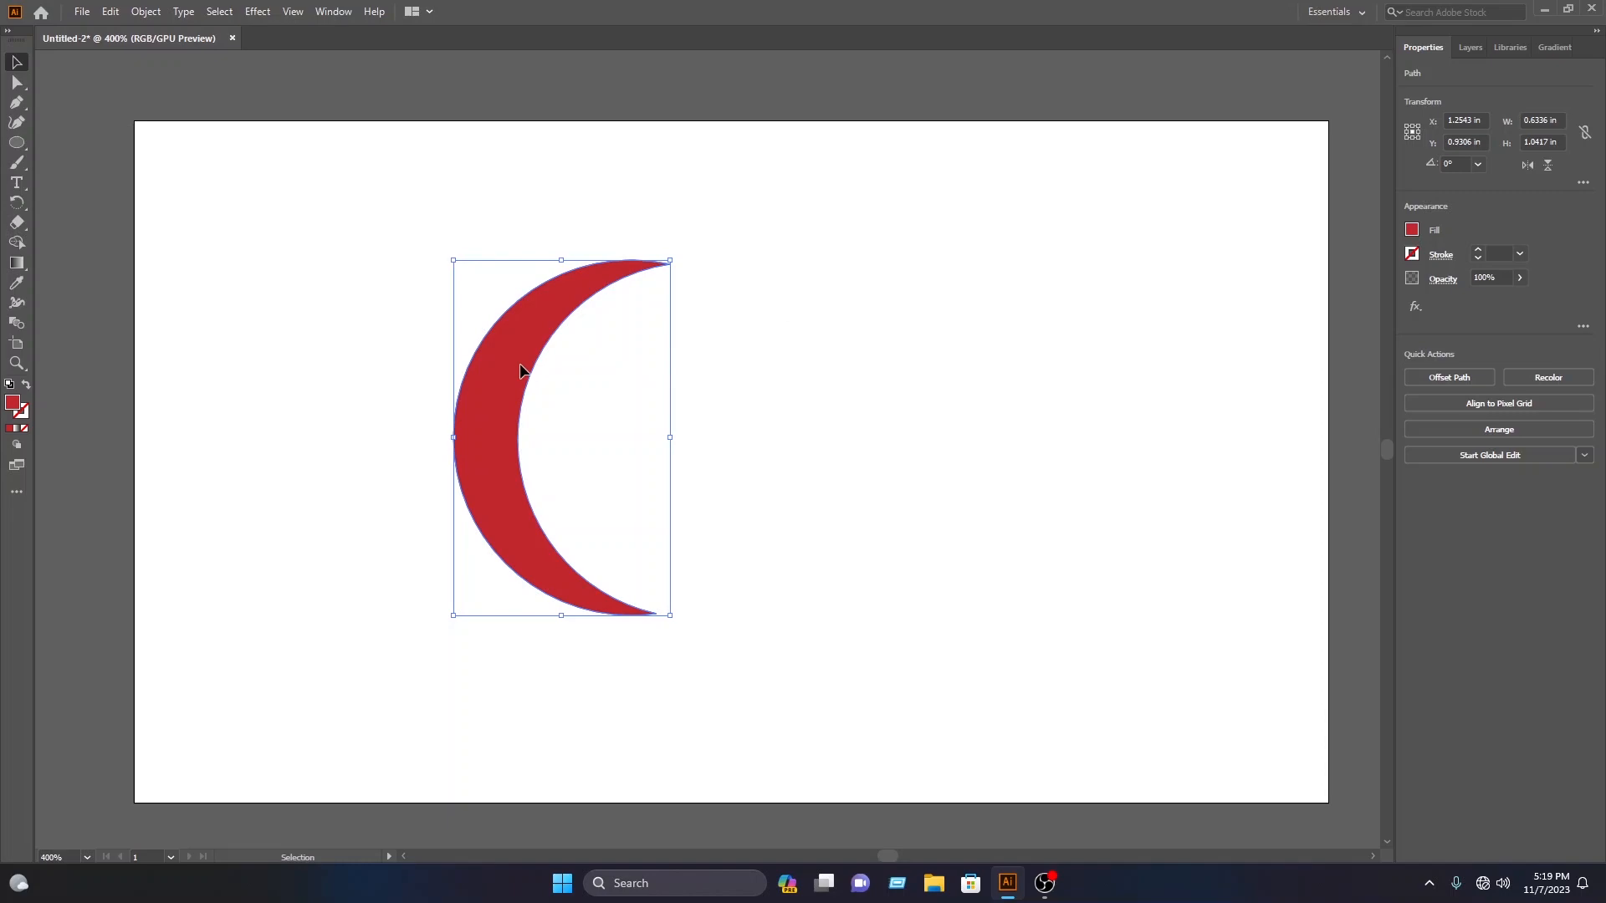
- Remove the crescent's red fill and give it a black 1 pt stroke
{"action": "left_click", "coordinate": [1412, 231]}
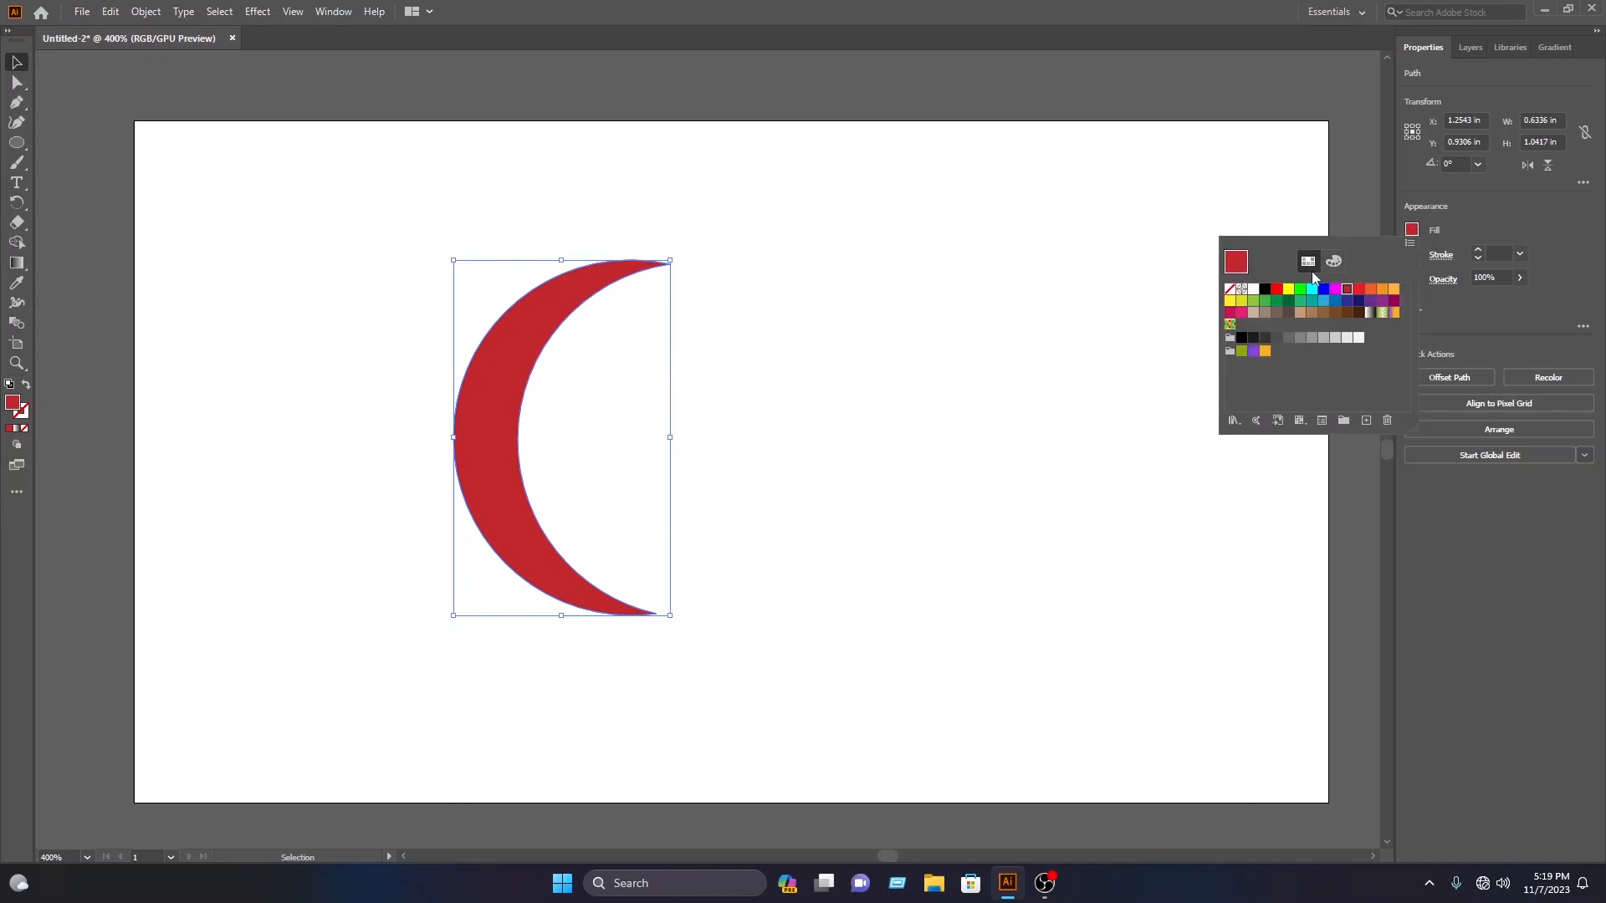
{"action": "left_click", "coordinate": [1229, 289]}
{"action": "left_click", "coordinate": [1436, 265]}
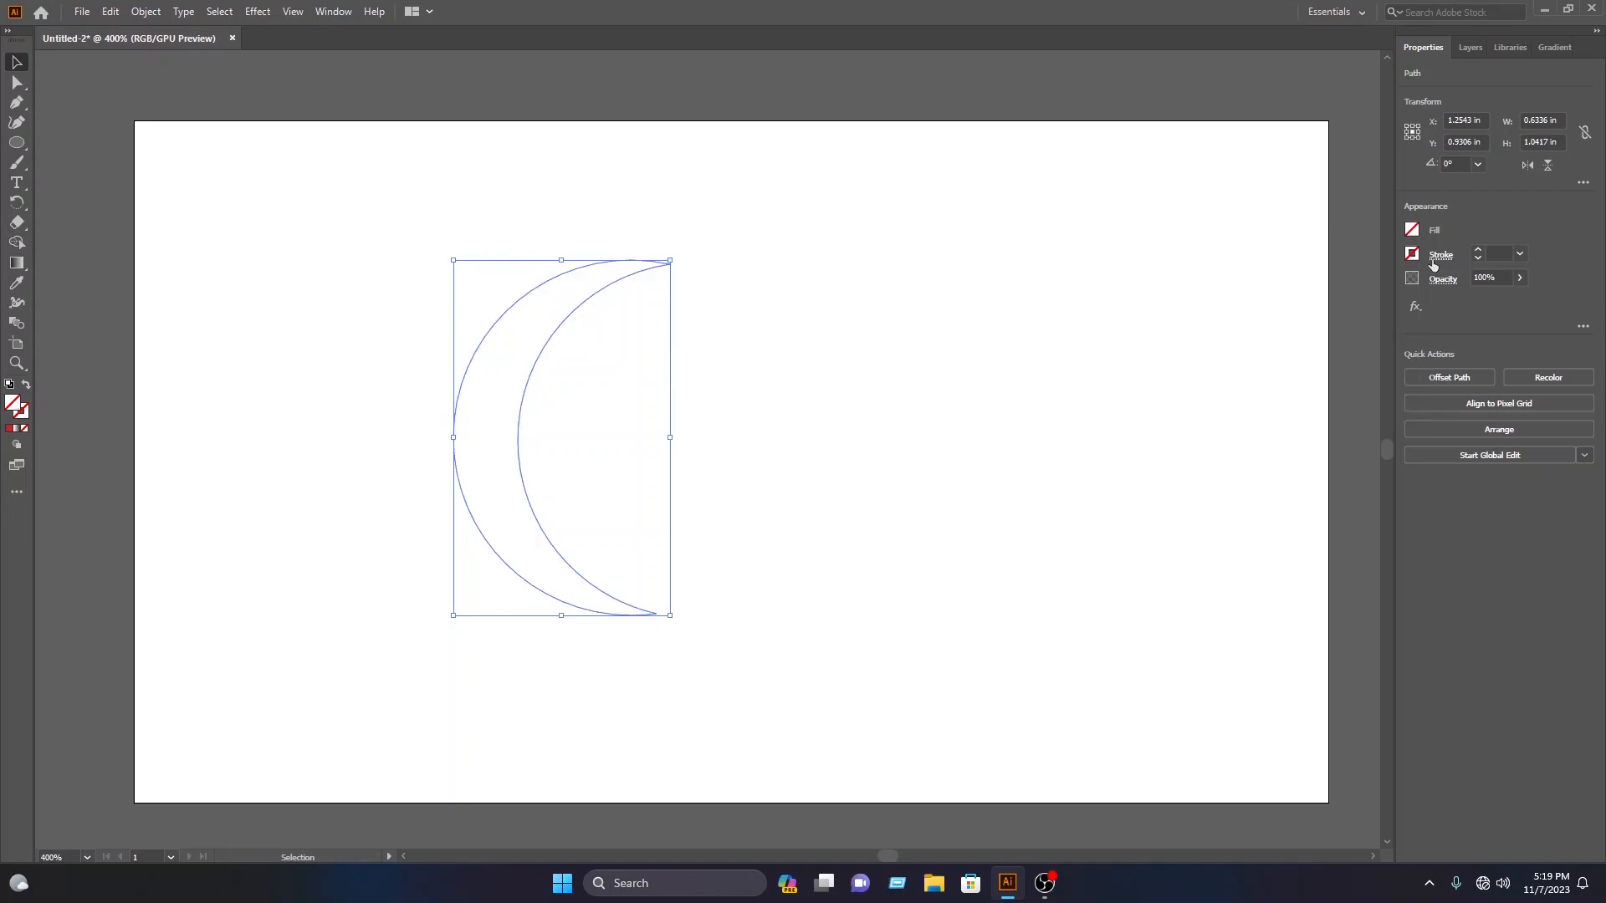
{"action": "left_click", "coordinate": [1413, 254]}
{"action": "left_click", "coordinate": [1264, 314]}
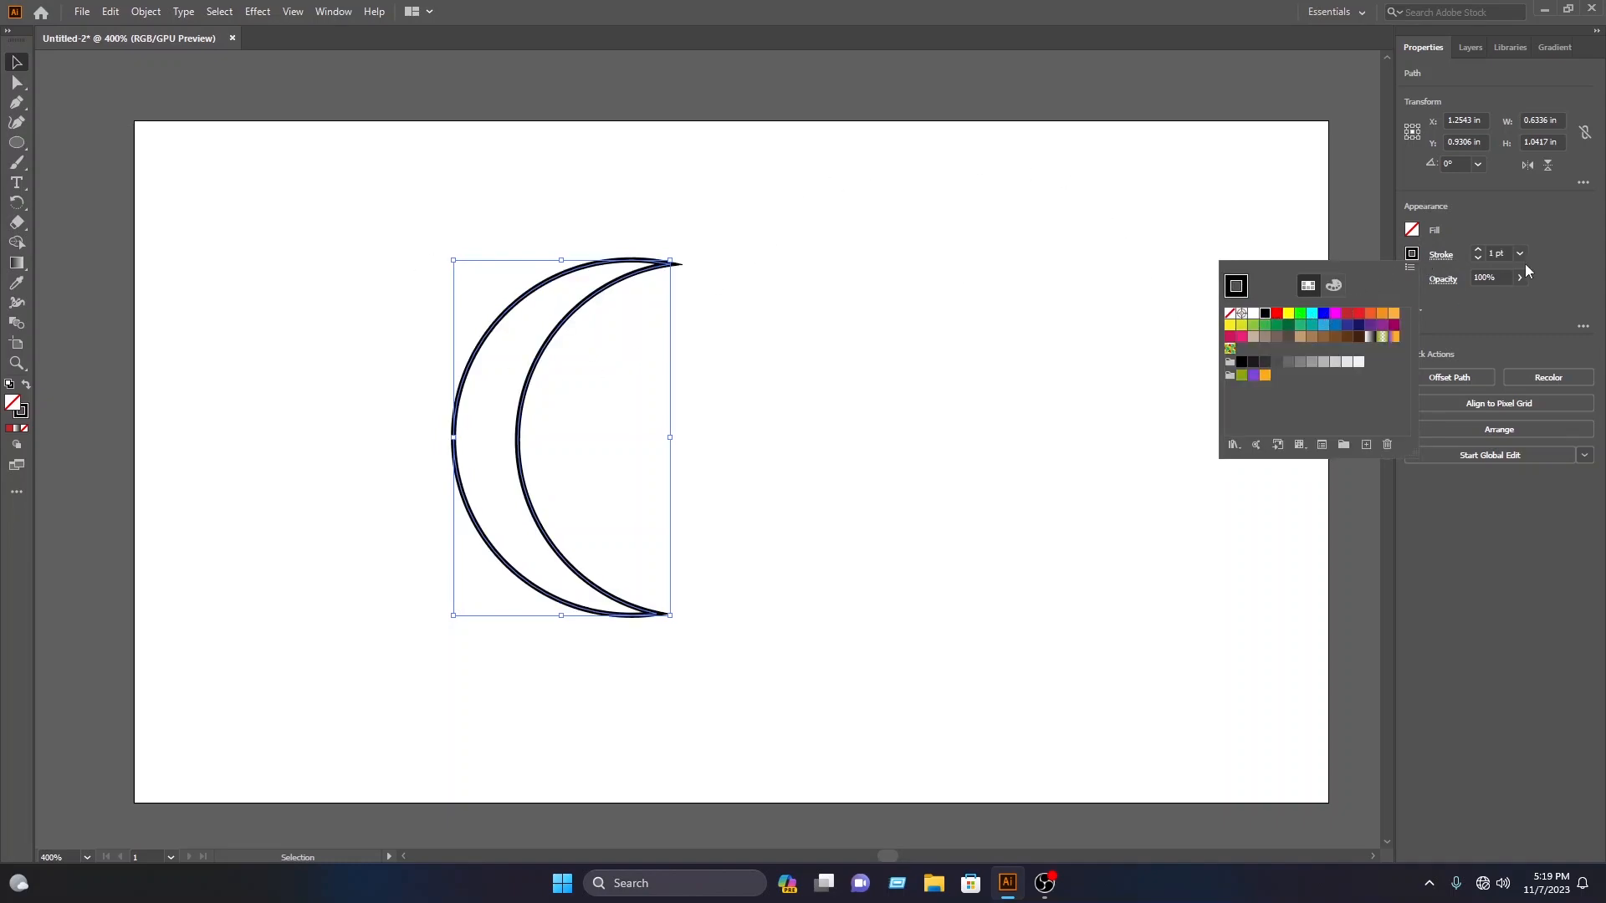
{"action": "left_click", "coordinate": [14, 64]}
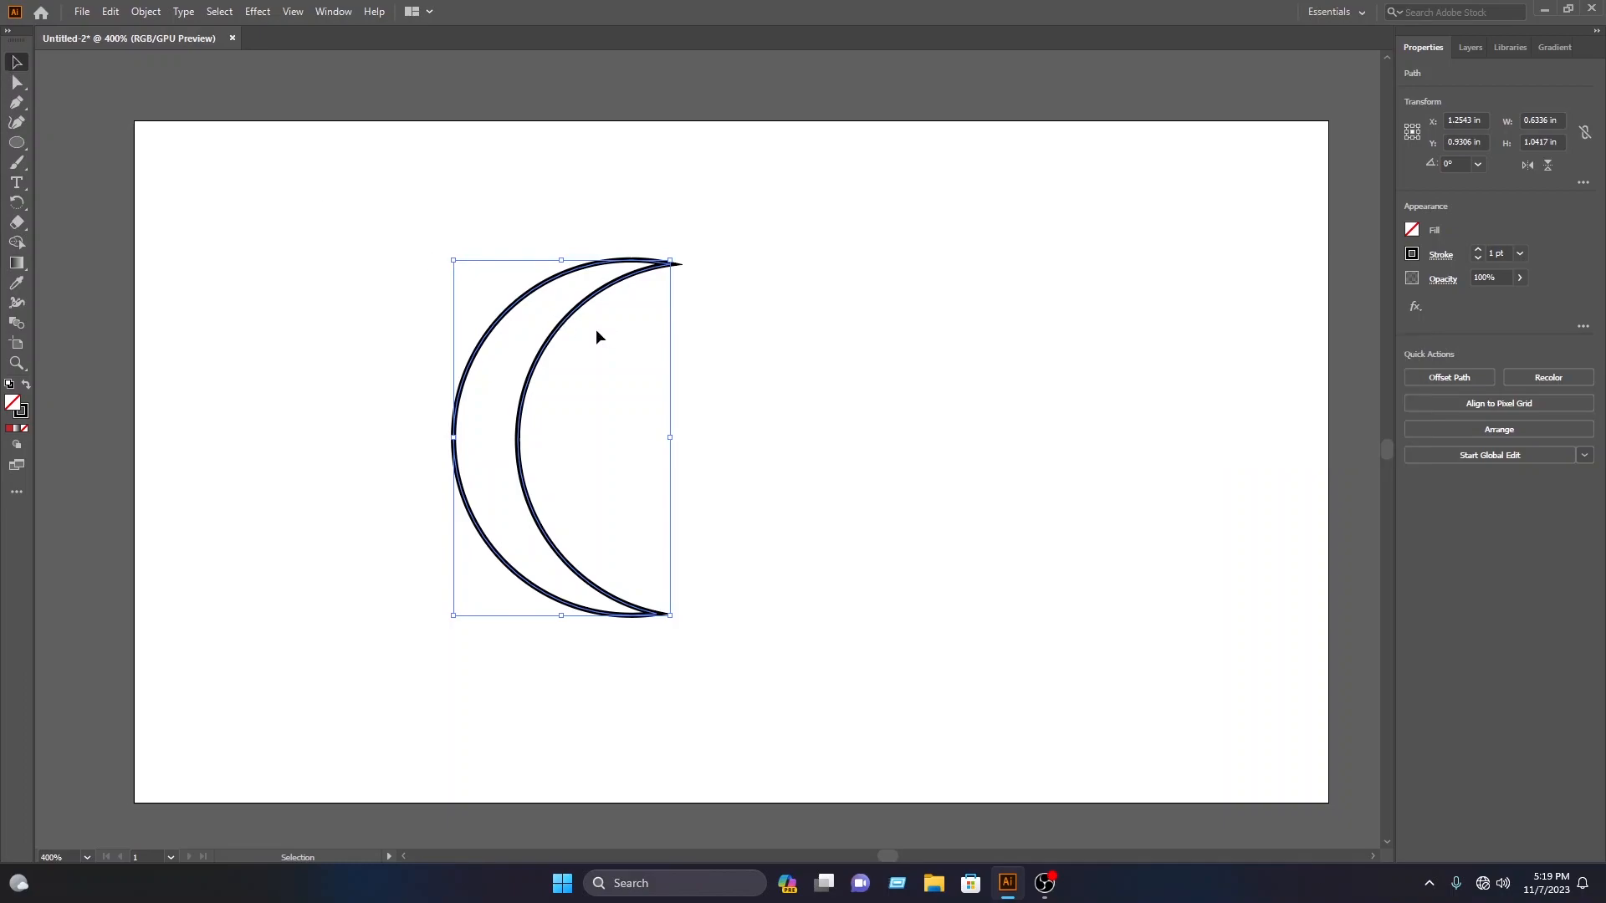
- Move the crescent outline a little to the left and leave isolation mode
{"action": "double_click", "coordinate": [568, 325]}
{"action": "left_click", "coordinate": [451, 199]}
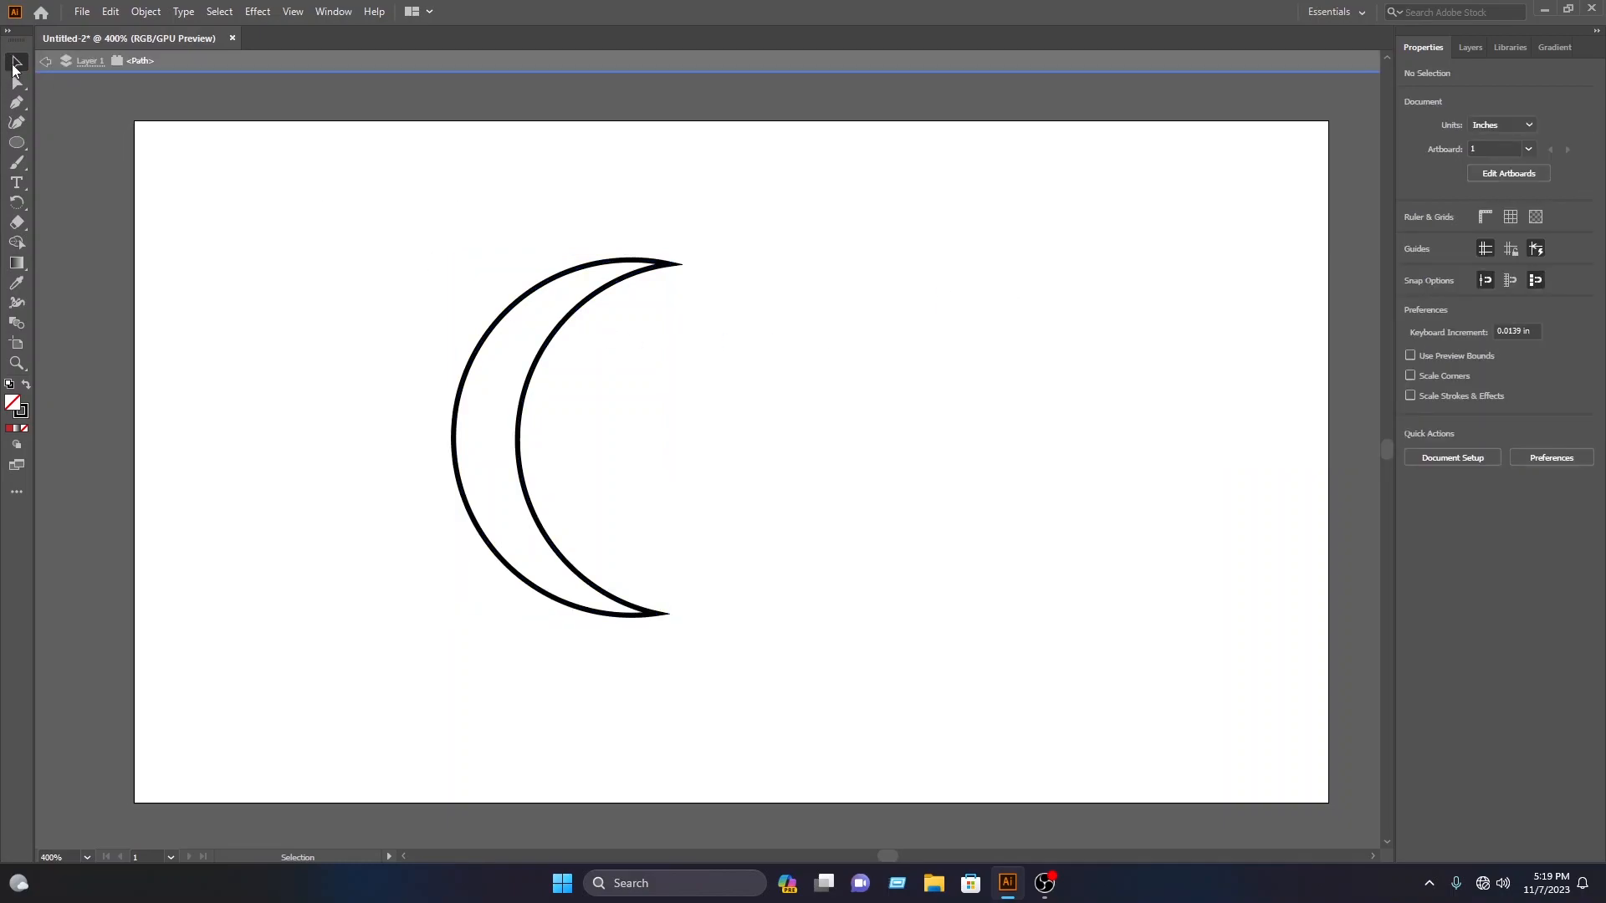
{"action": "left_click_drag", "start_coordinate": [690, 442], "coordinate": [219, 282]}
{"action": "left_click_drag", "start_coordinate": [531, 360], "coordinate": [493, 360]}
{"action": "left_click", "coordinate": [1088, 143]}
{"action": "left_click", "coordinate": [1192, 65]}
- Duplicate the crescent outline to the right and rotate the copy about 180° so it mirrors the original
{"action": "left_click", "coordinate": [490, 382]}
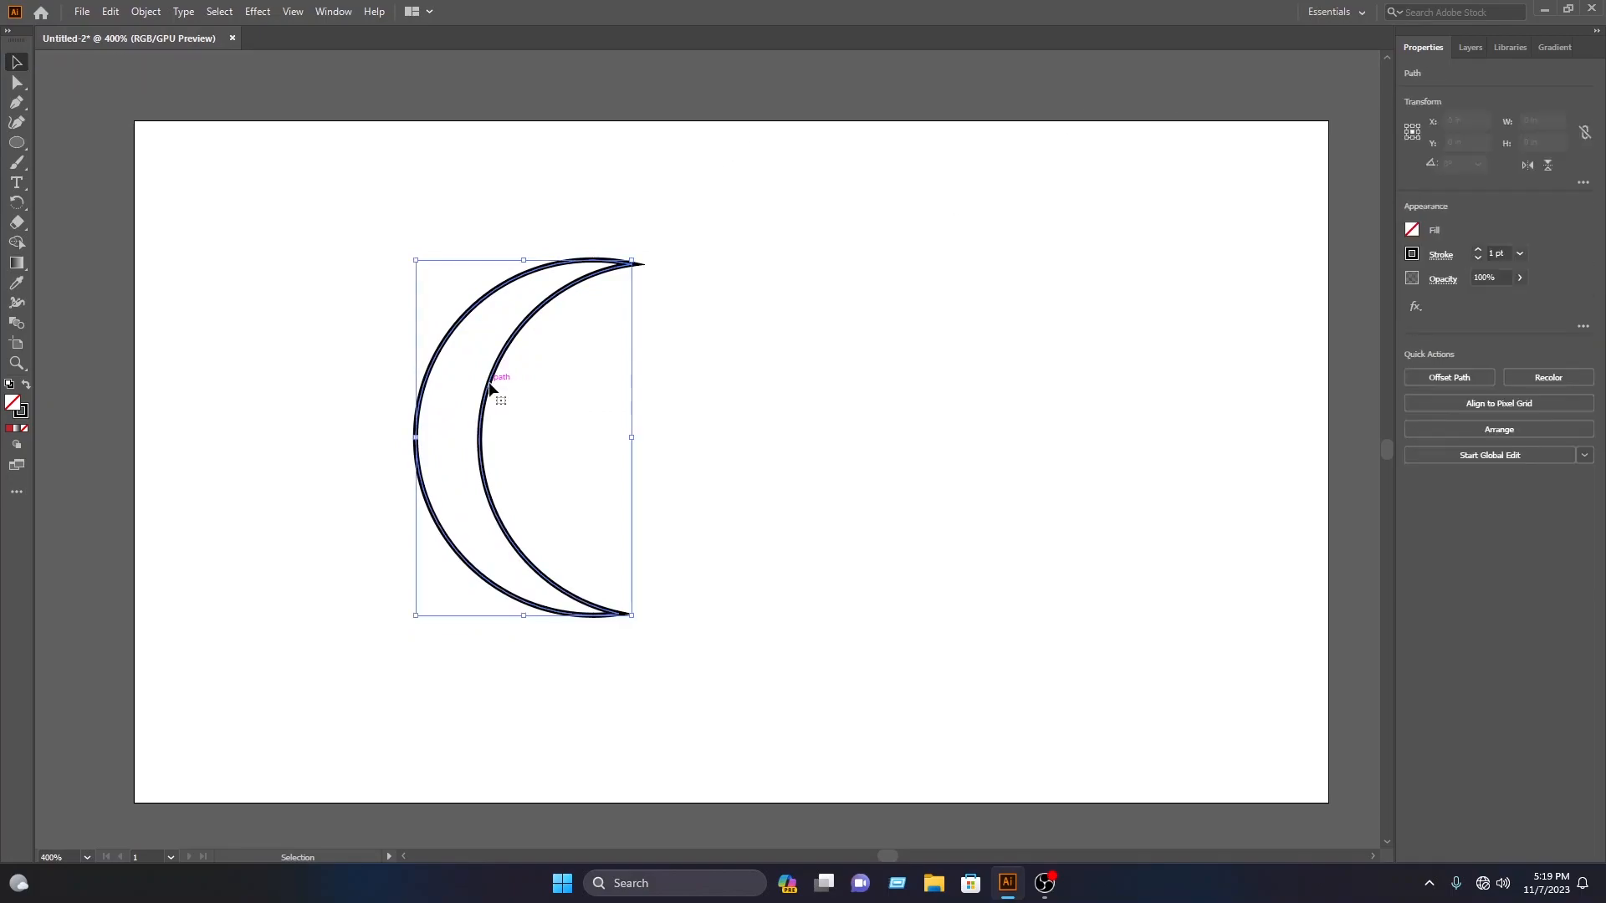
{"action": "left_click_drag", "start_coordinate": [492, 387], "coordinate": [710, 375]}
{"action": "left_click_drag", "start_coordinate": [858, 249], "coordinate": [575, 672]}
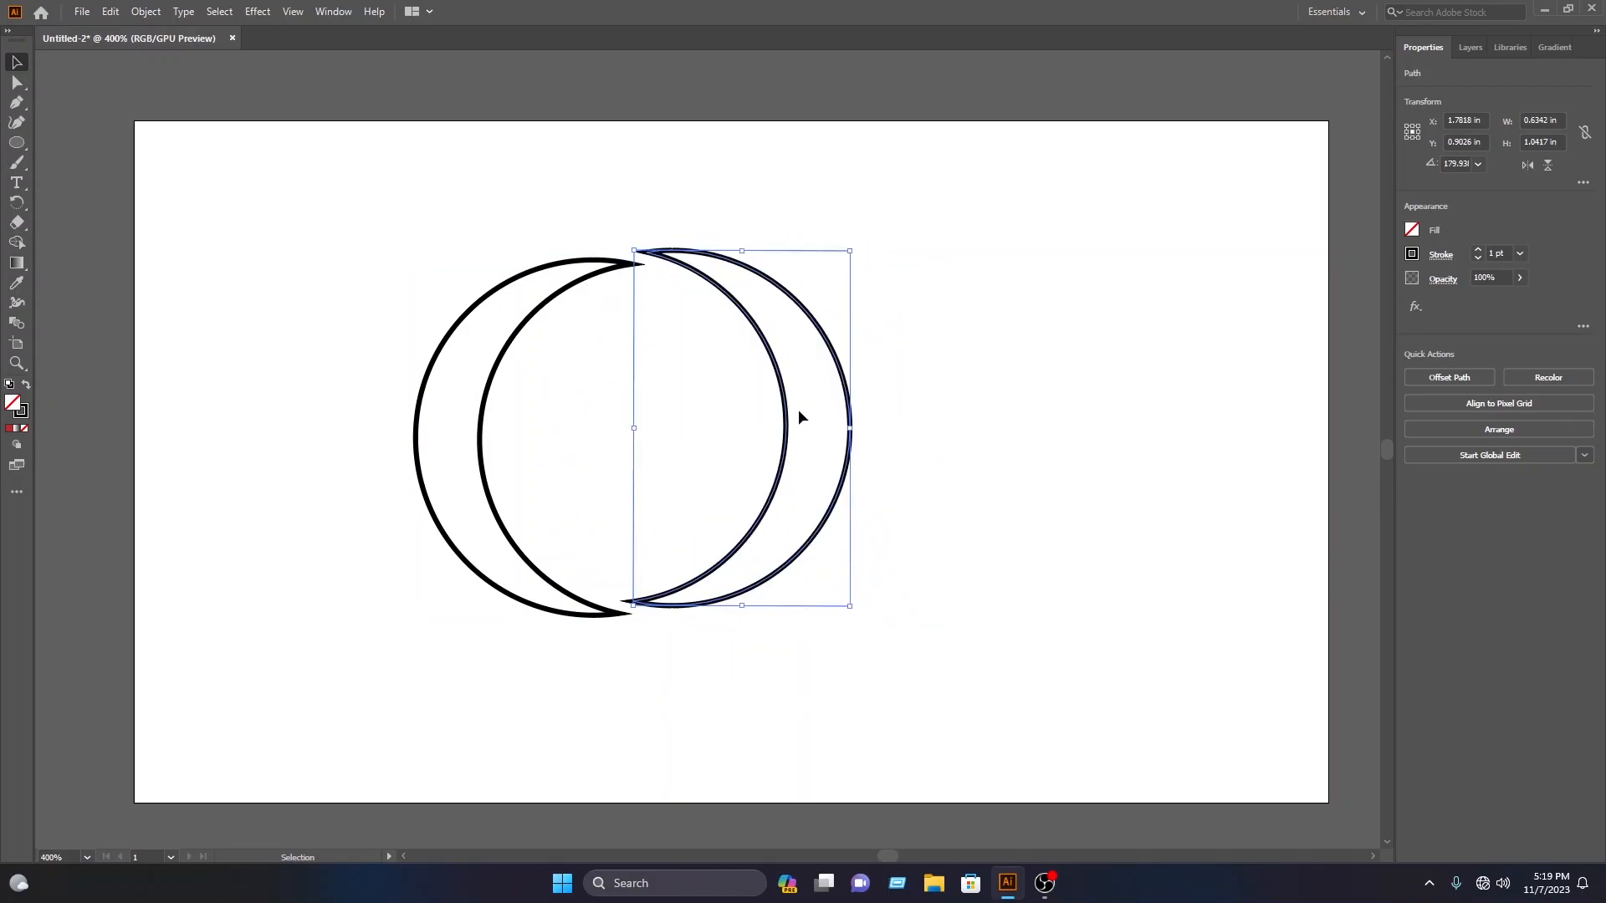
- Move the rotated crescent left until its tips cross those of the original, forming a closed ring shape
{"action": "left_click", "coordinate": [754, 445]}
{"action": "left_click_drag", "start_coordinate": [784, 442], "coordinate": [676, 448]}
{"action": "left_click", "coordinate": [1045, 316]}
{"action": "mouse_move", "coordinate": [1585, 87]}
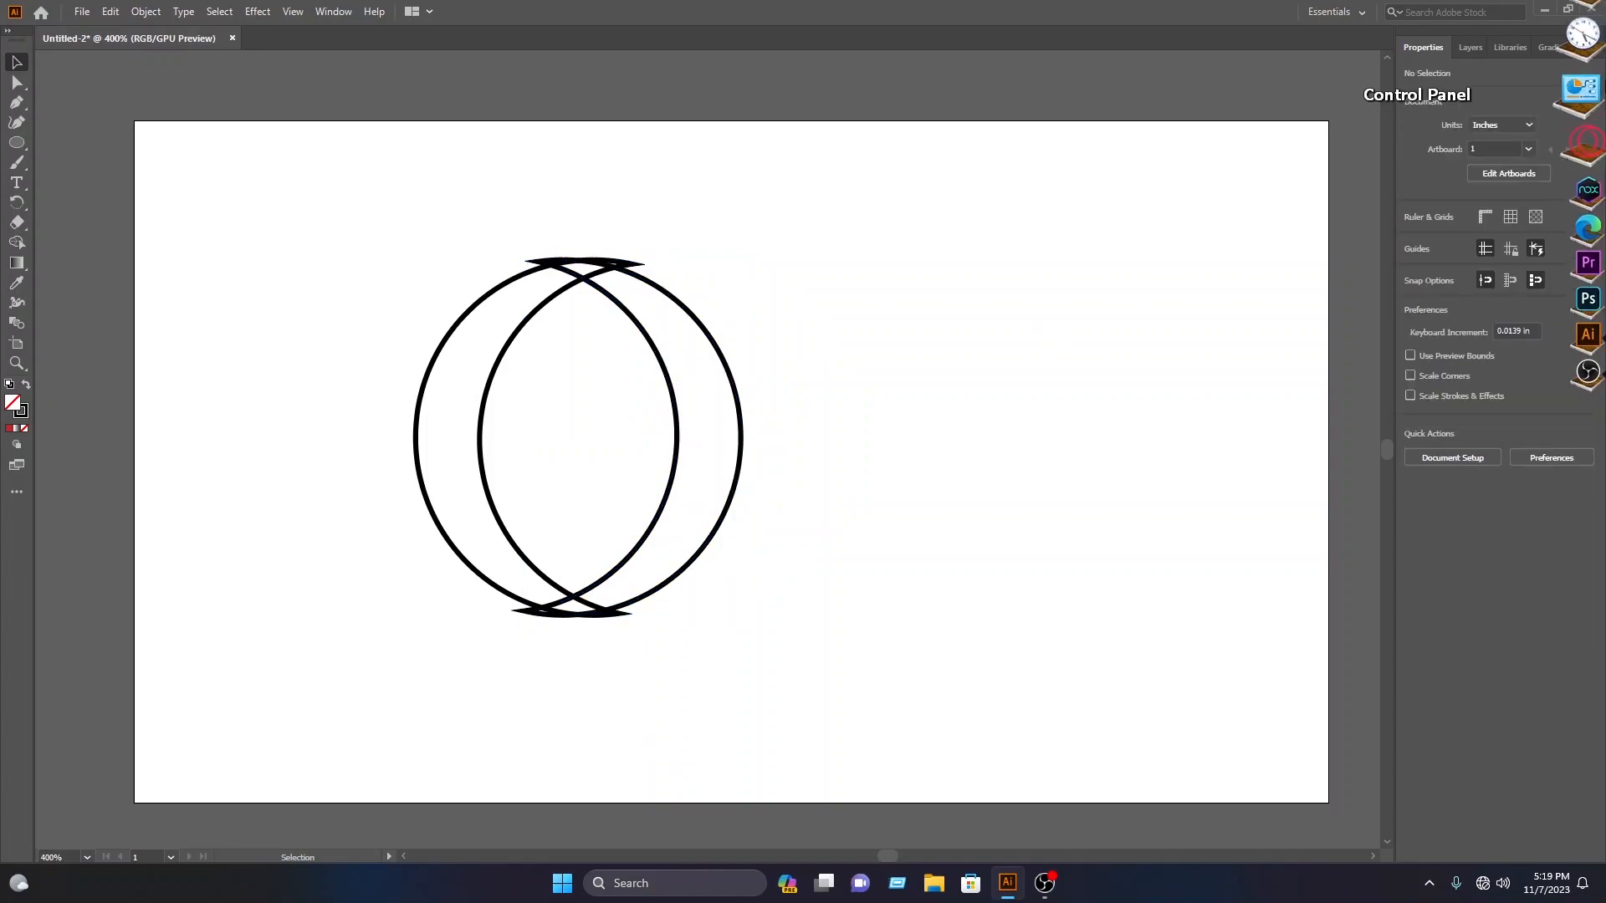
- Remove the protruding crescent tips at the top of the ring with Shape Builder
{"action": "left_click_drag", "start_coordinate": [1077, 543], "coordinate": [52, 35]}
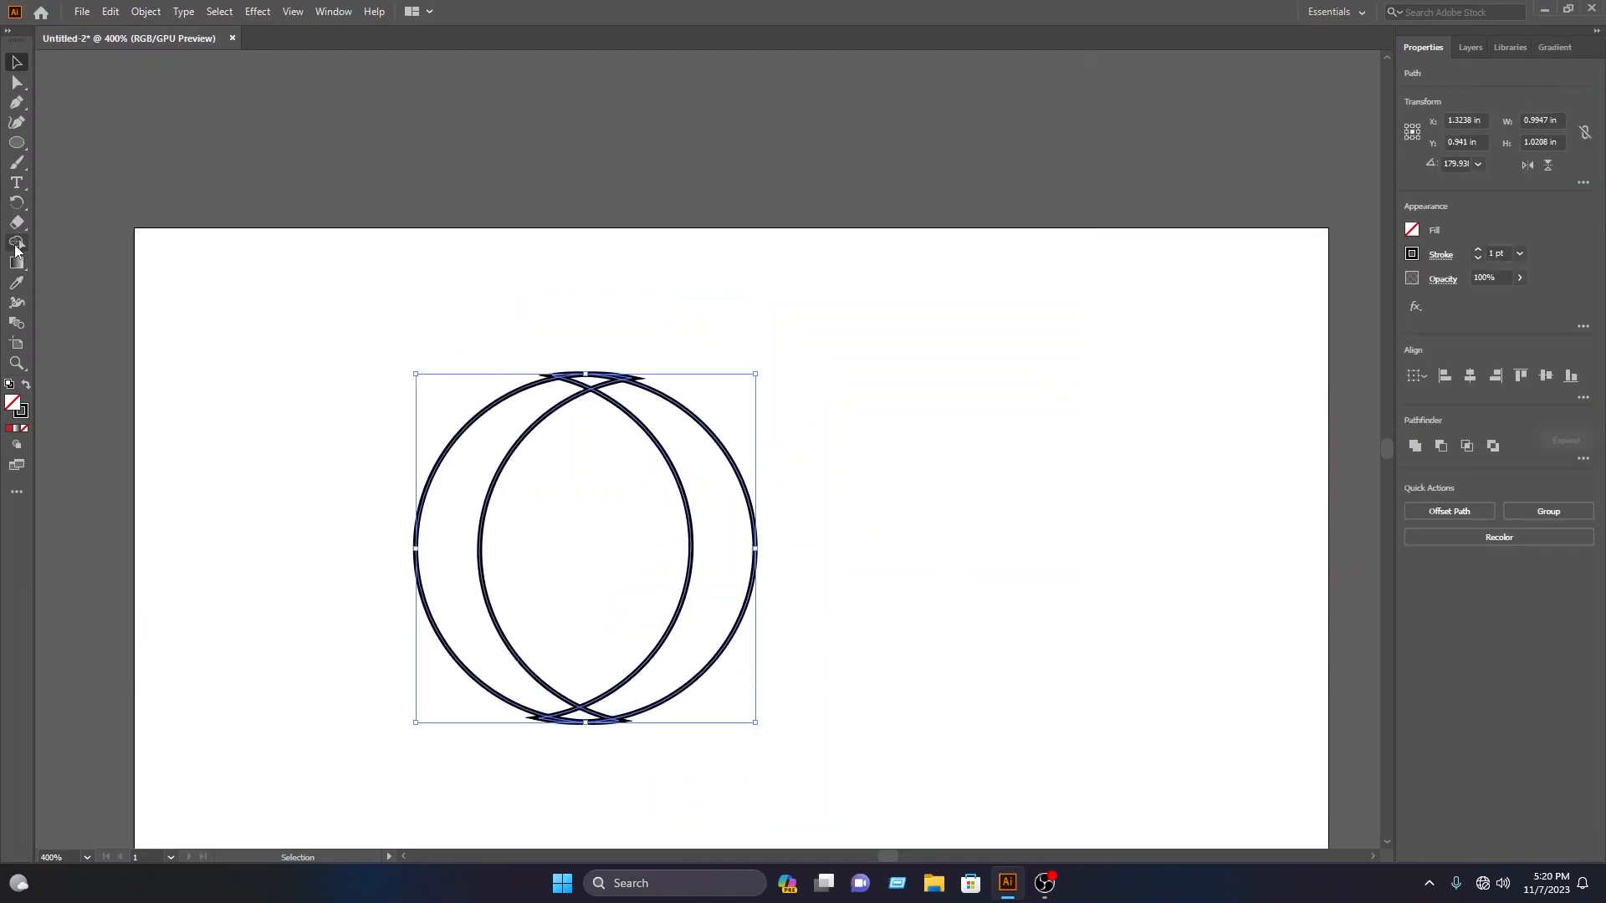
{"action": "left_click", "coordinate": [17, 244]}
{"action": "scroll", "coordinate": [552, 378], "scroll_direction": "up", "scroll_amount": 10}
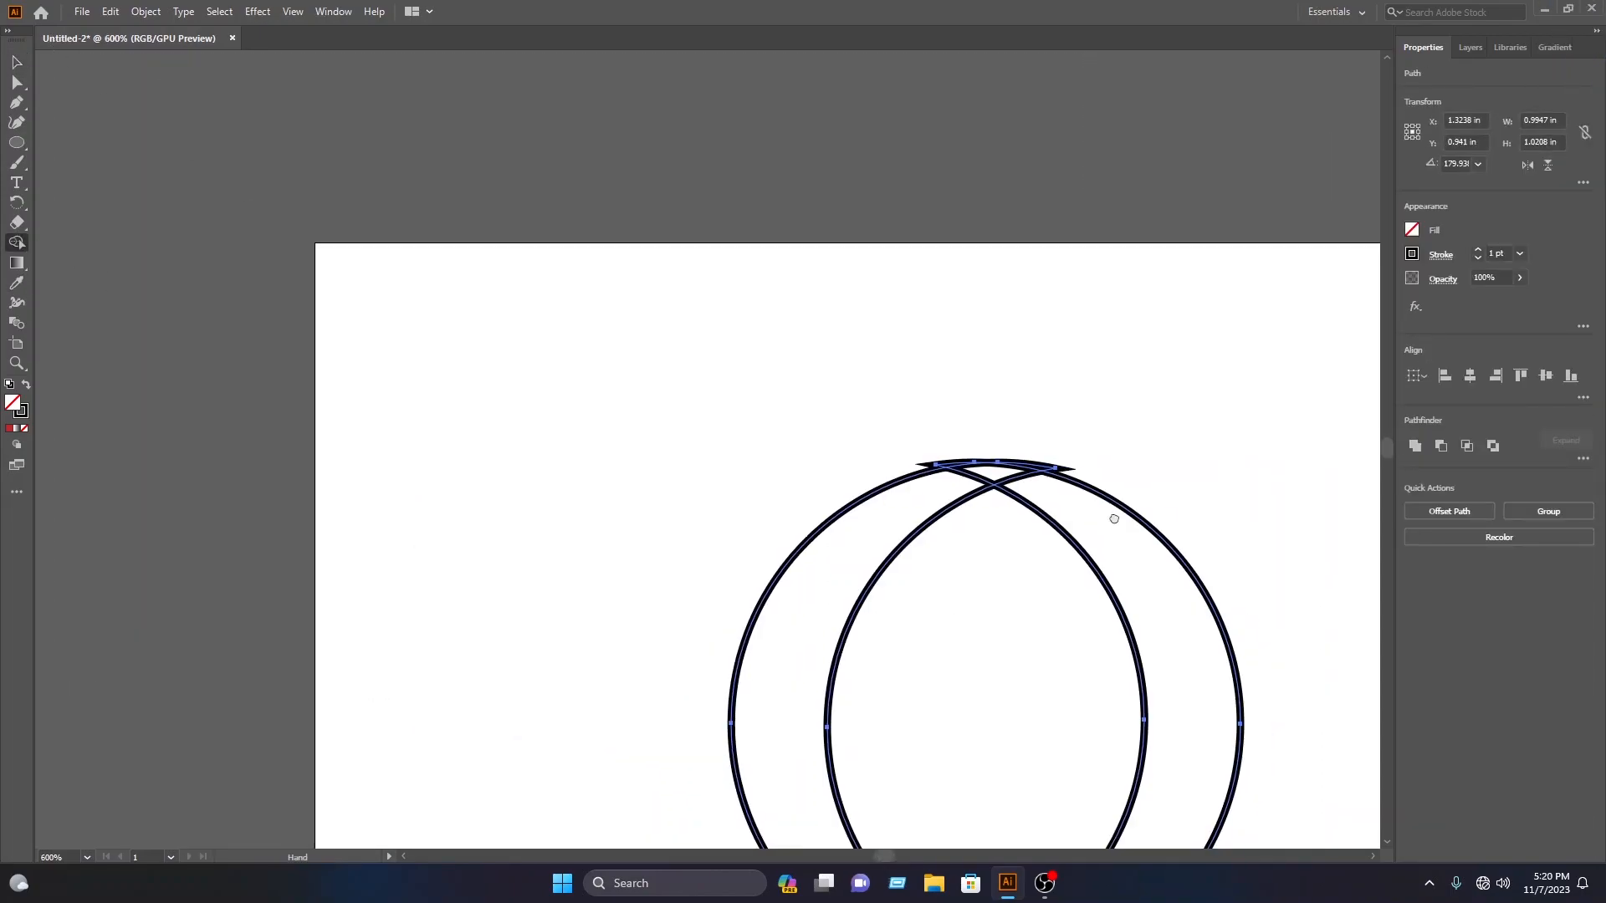
{"action": "scroll", "coordinate": [590, 253], "scroll_direction": "down", "scroll_amount": 5}
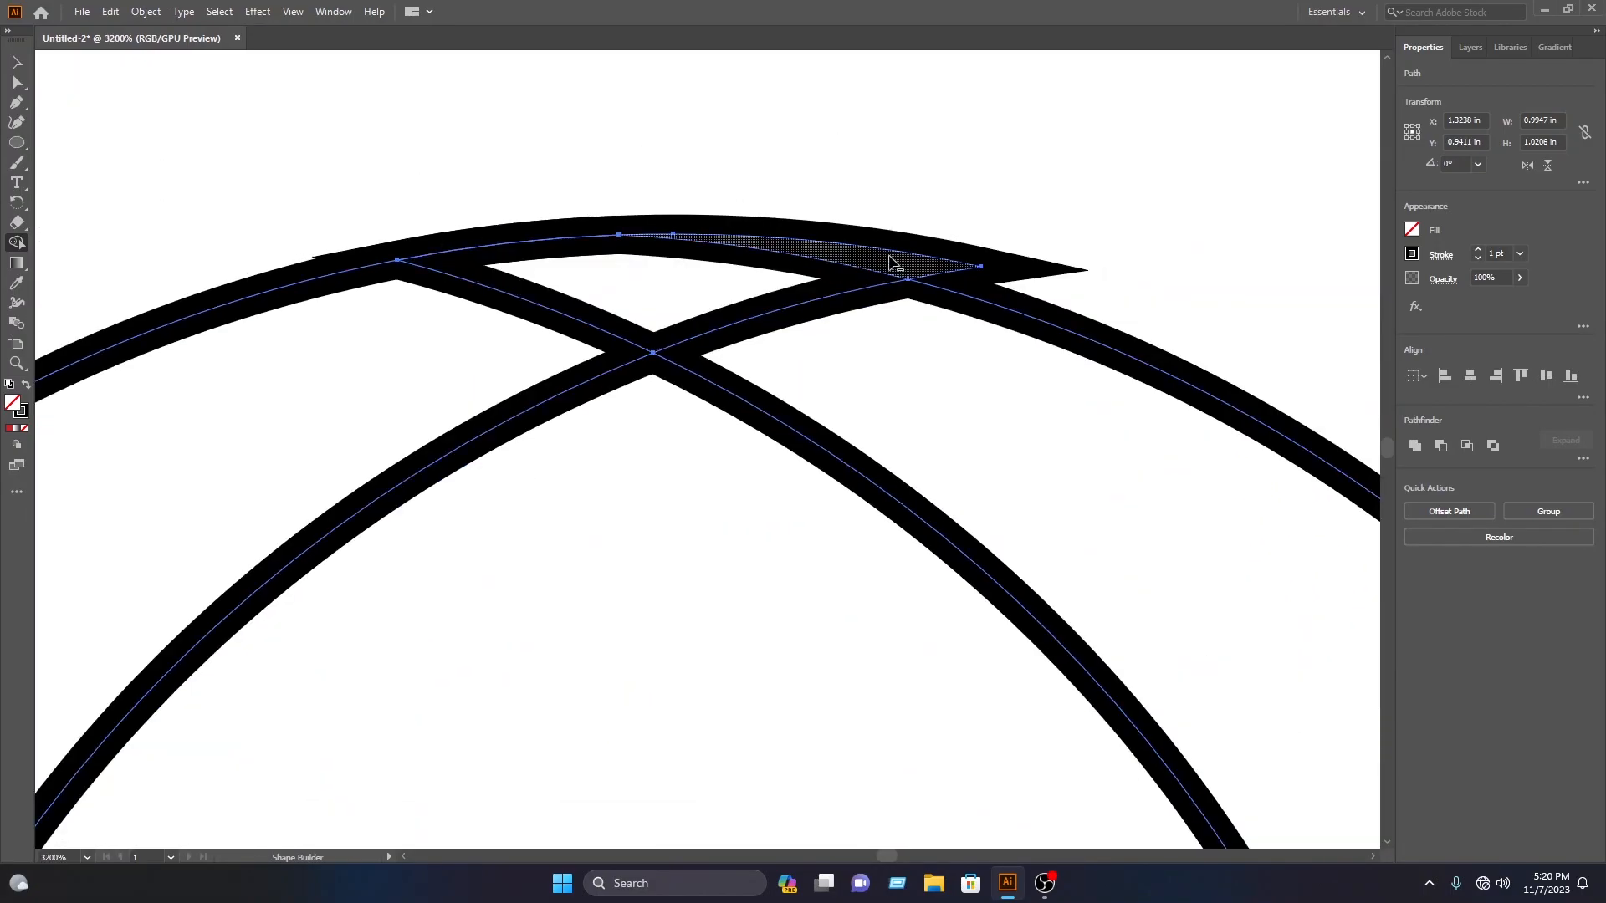
{"action": "left_click", "coordinate": [903, 261], "text": "alt"}
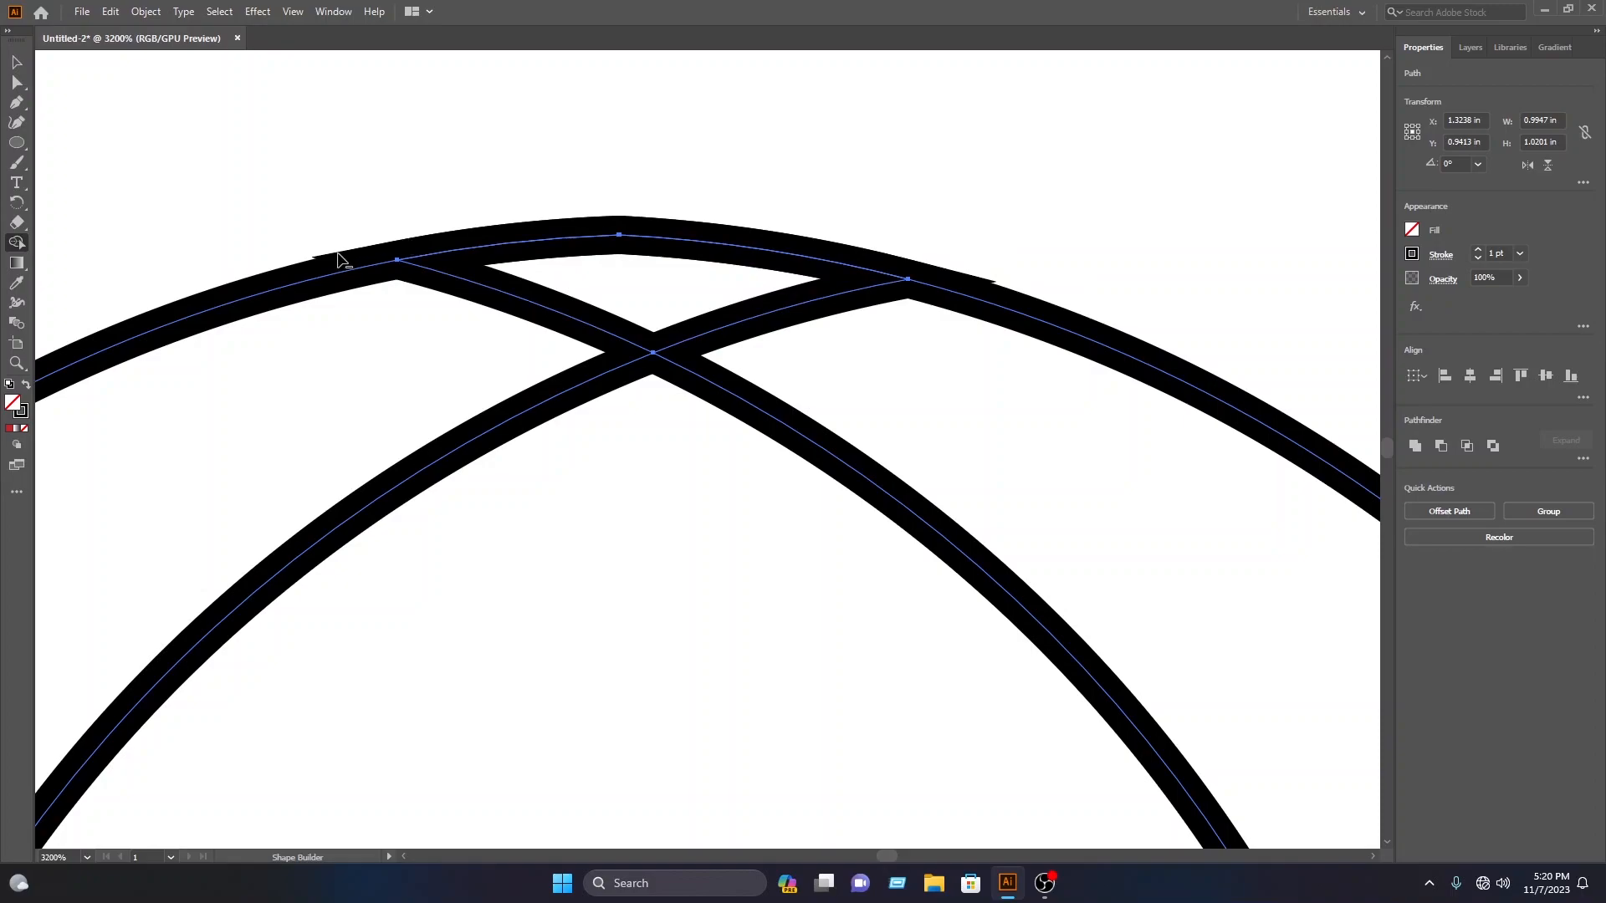
{"action": "scroll", "coordinate": [338, 260], "scroll_direction": "down", "scroll_amount": 6}
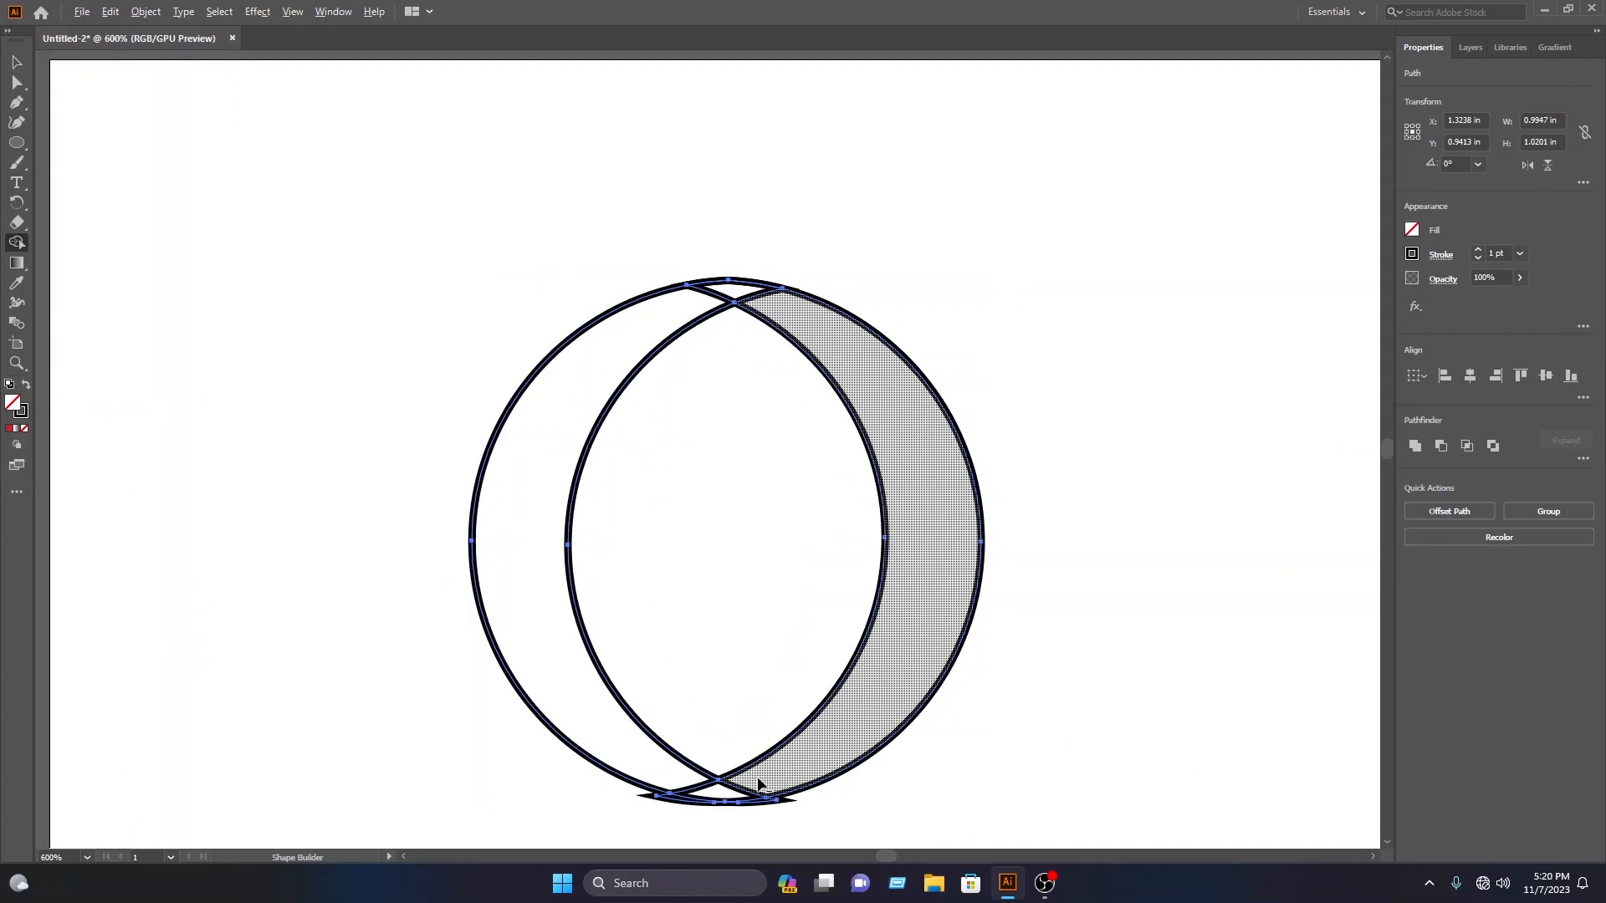
- Remove the protruding crescent tips at the bottom of the ring with Shape Builder and deselect the artwork
{"action": "scroll", "coordinate": [759, 783], "scroll_direction": "up", "scroll_amount": 4}
{"action": "scroll", "coordinate": [653, 807], "scroll_direction": "down", "scroll_amount": 3}
{"action": "scroll", "coordinate": [591, 688], "scroll_direction": "up", "scroll_amount": 3}
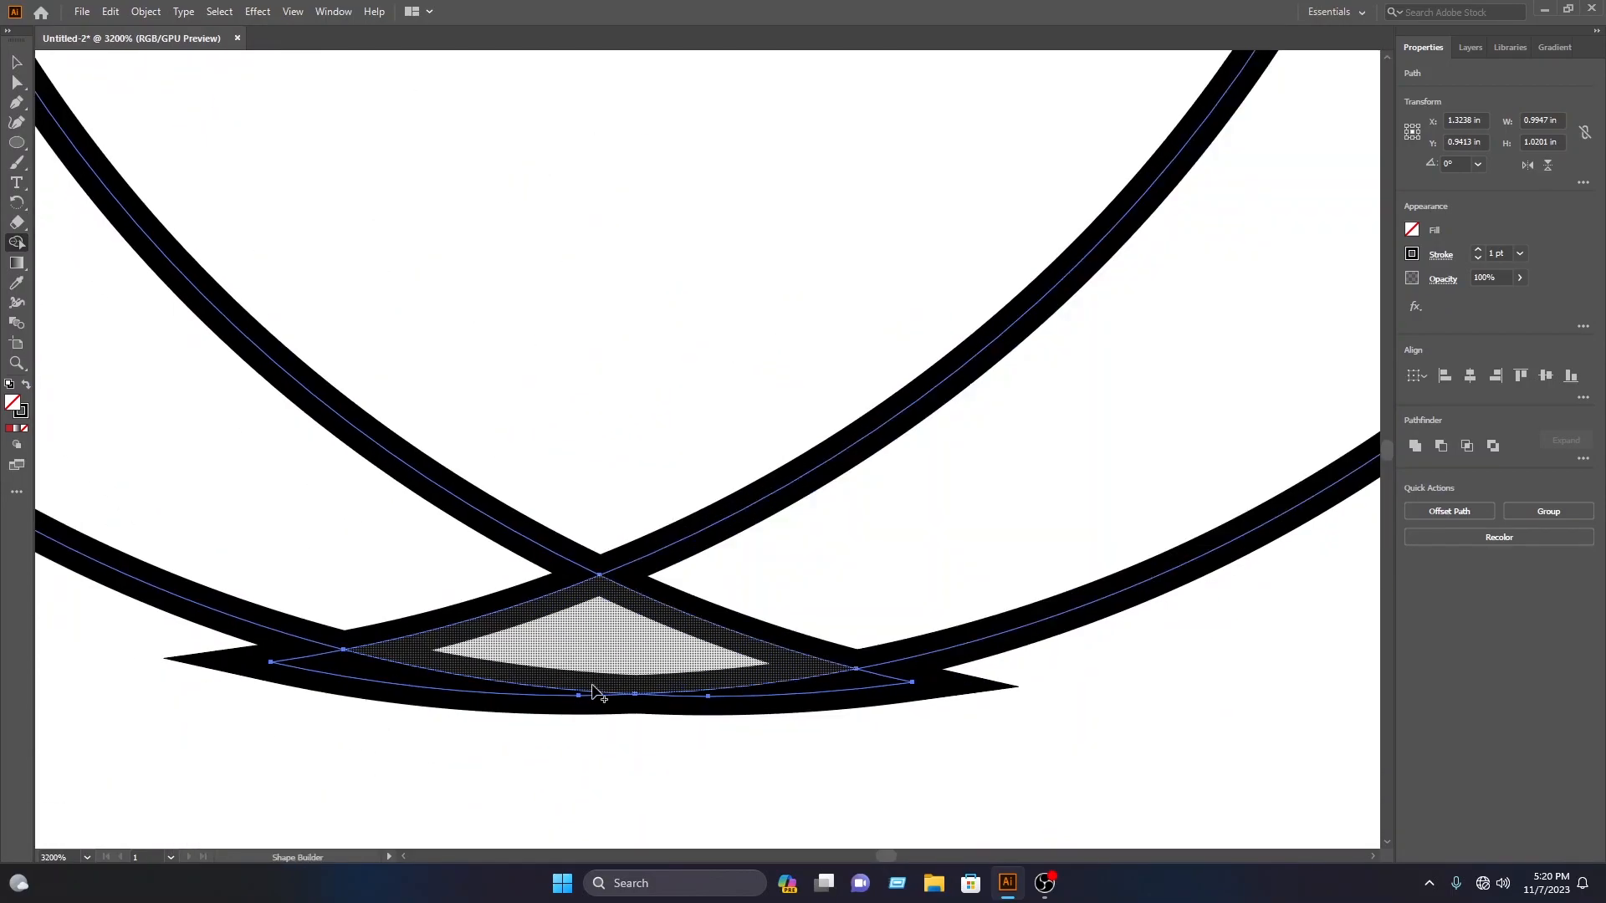
{"action": "left_click", "coordinate": [340, 679], "text": "alt"}
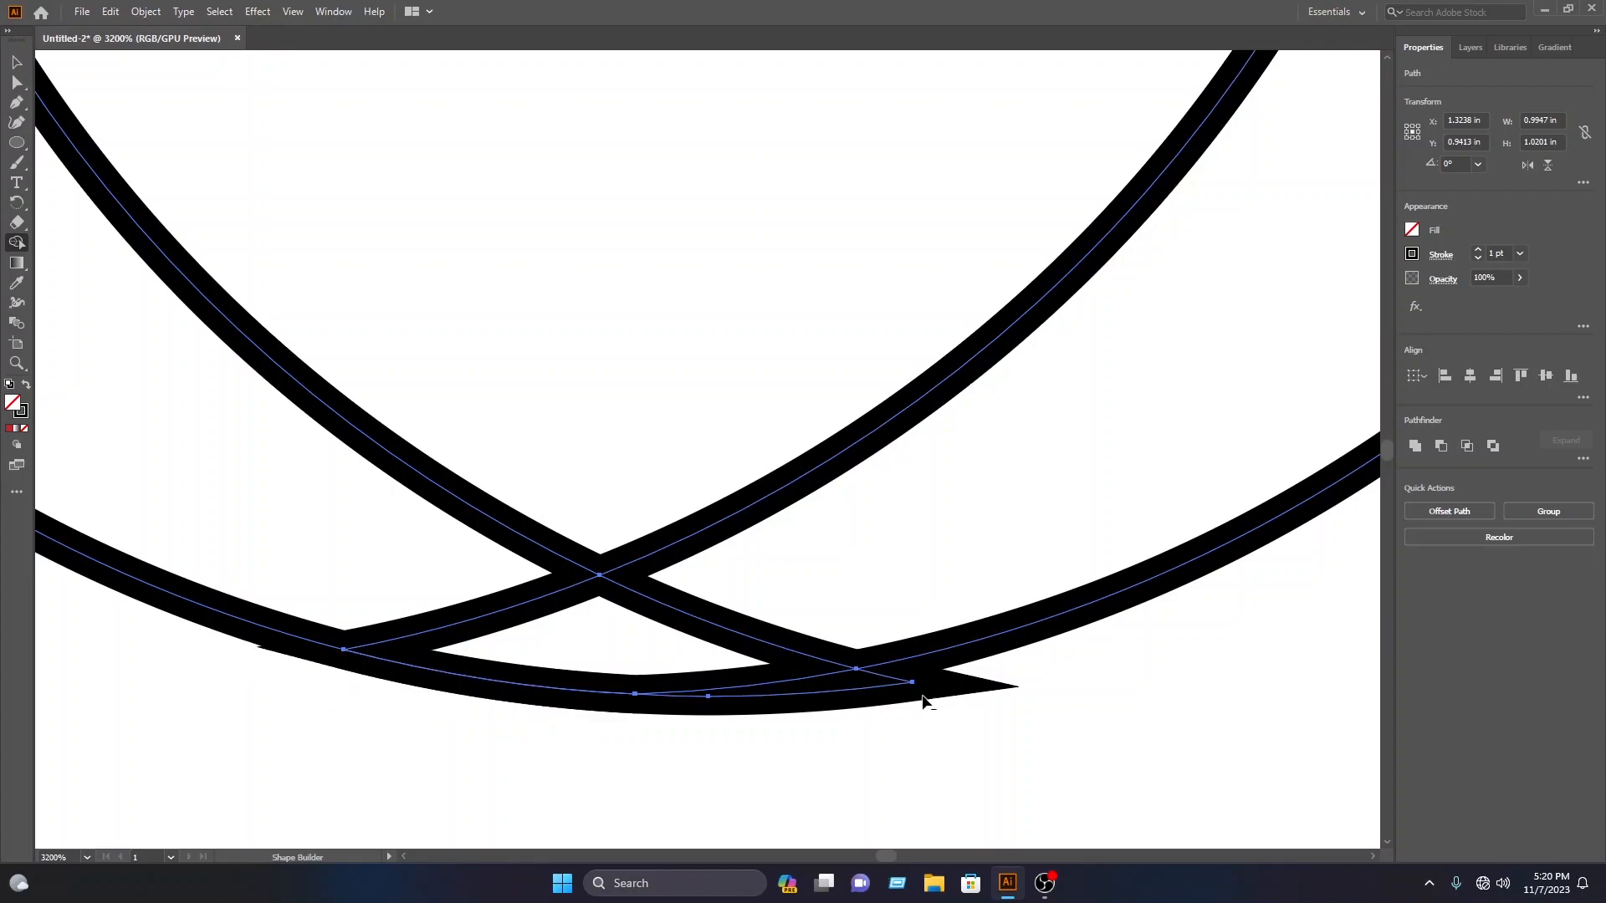
{"action": "left_click", "coordinate": [860, 697], "text": "alt"}
{"action": "scroll", "coordinate": [959, 727], "scroll_direction": "down", "scroll_amount": 5}
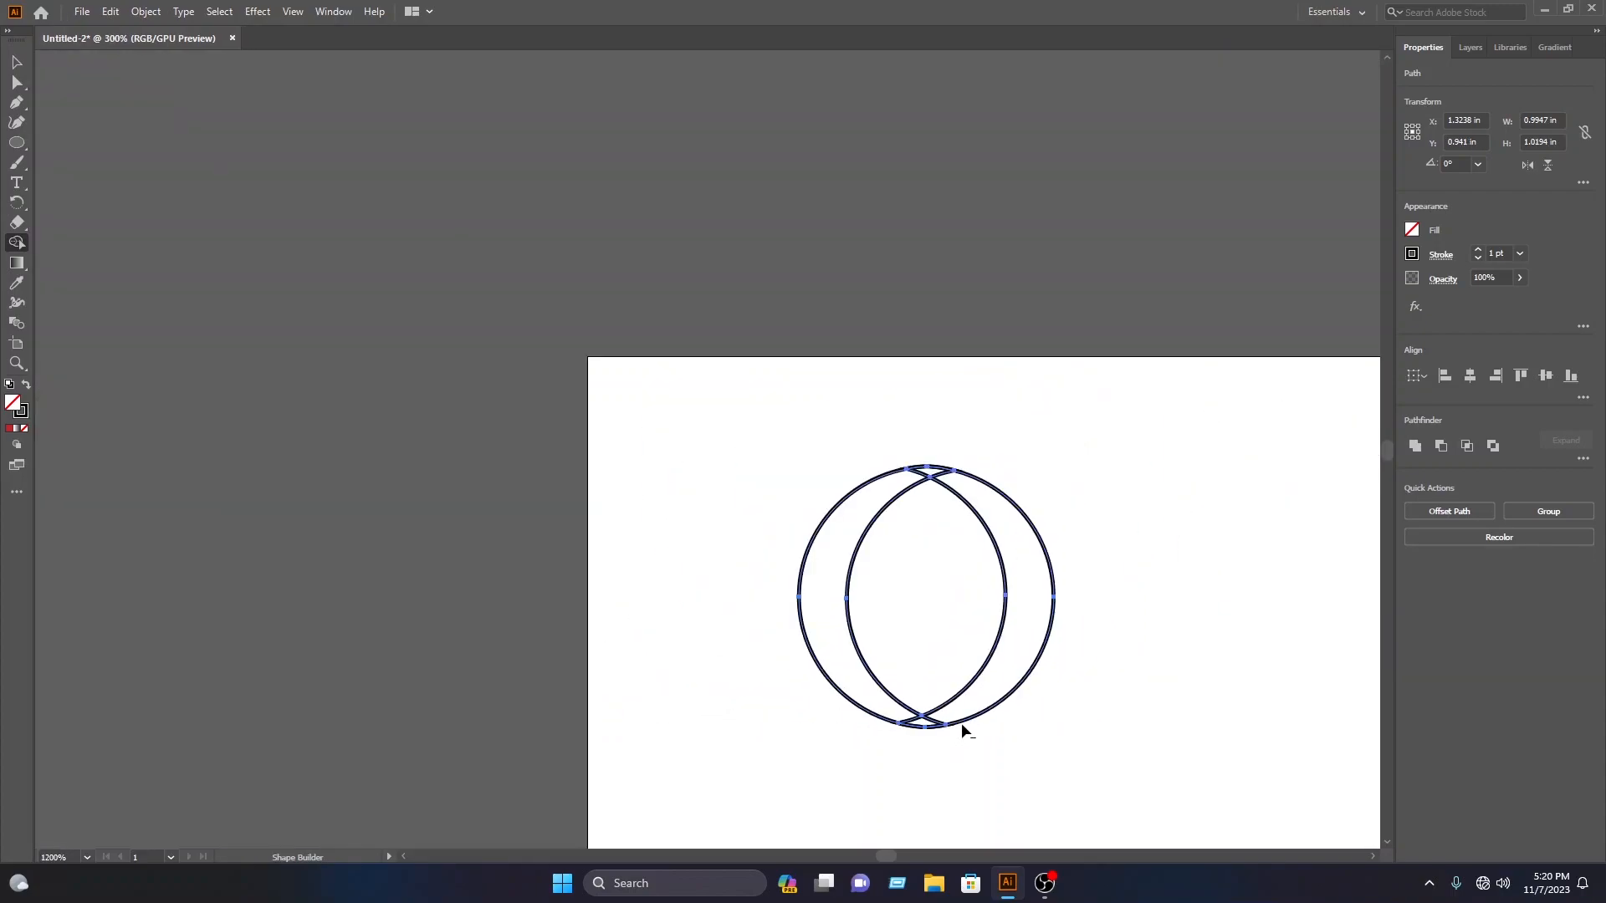
{"action": "scroll", "coordinate": [1087, 669], "scroll_direction": "up", "scroll_amount": 3}
{"action": "scroll", "coordinate": [1052, 584], "scroll_direction": "down", "scroll_amount": 2}
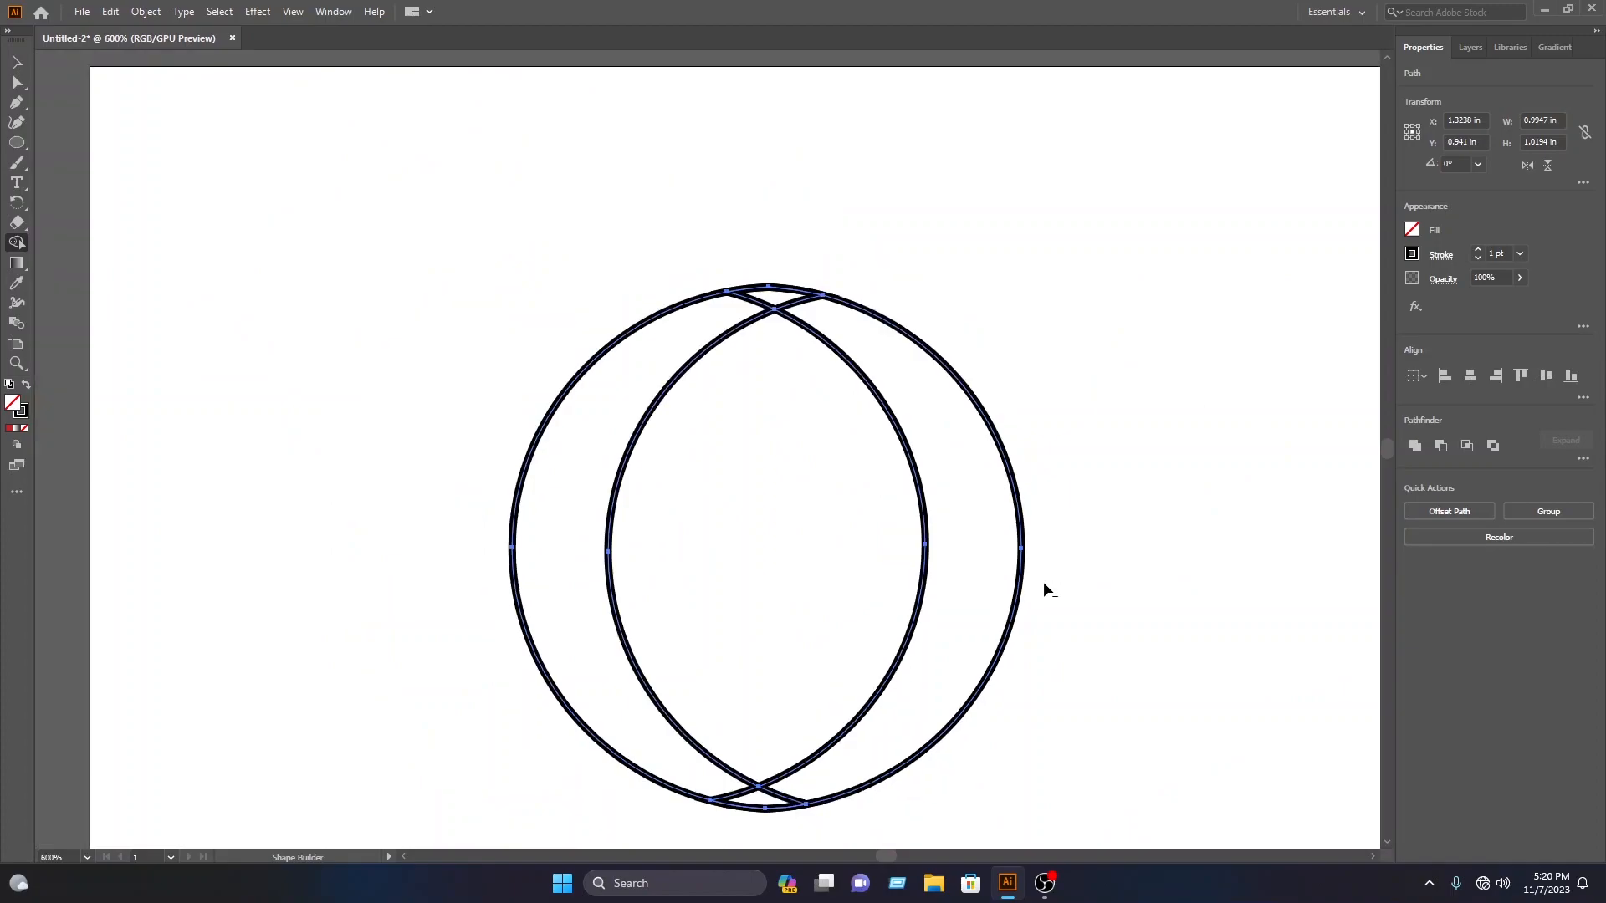
{"action": "left_click", "coordinate": [16, 59]}
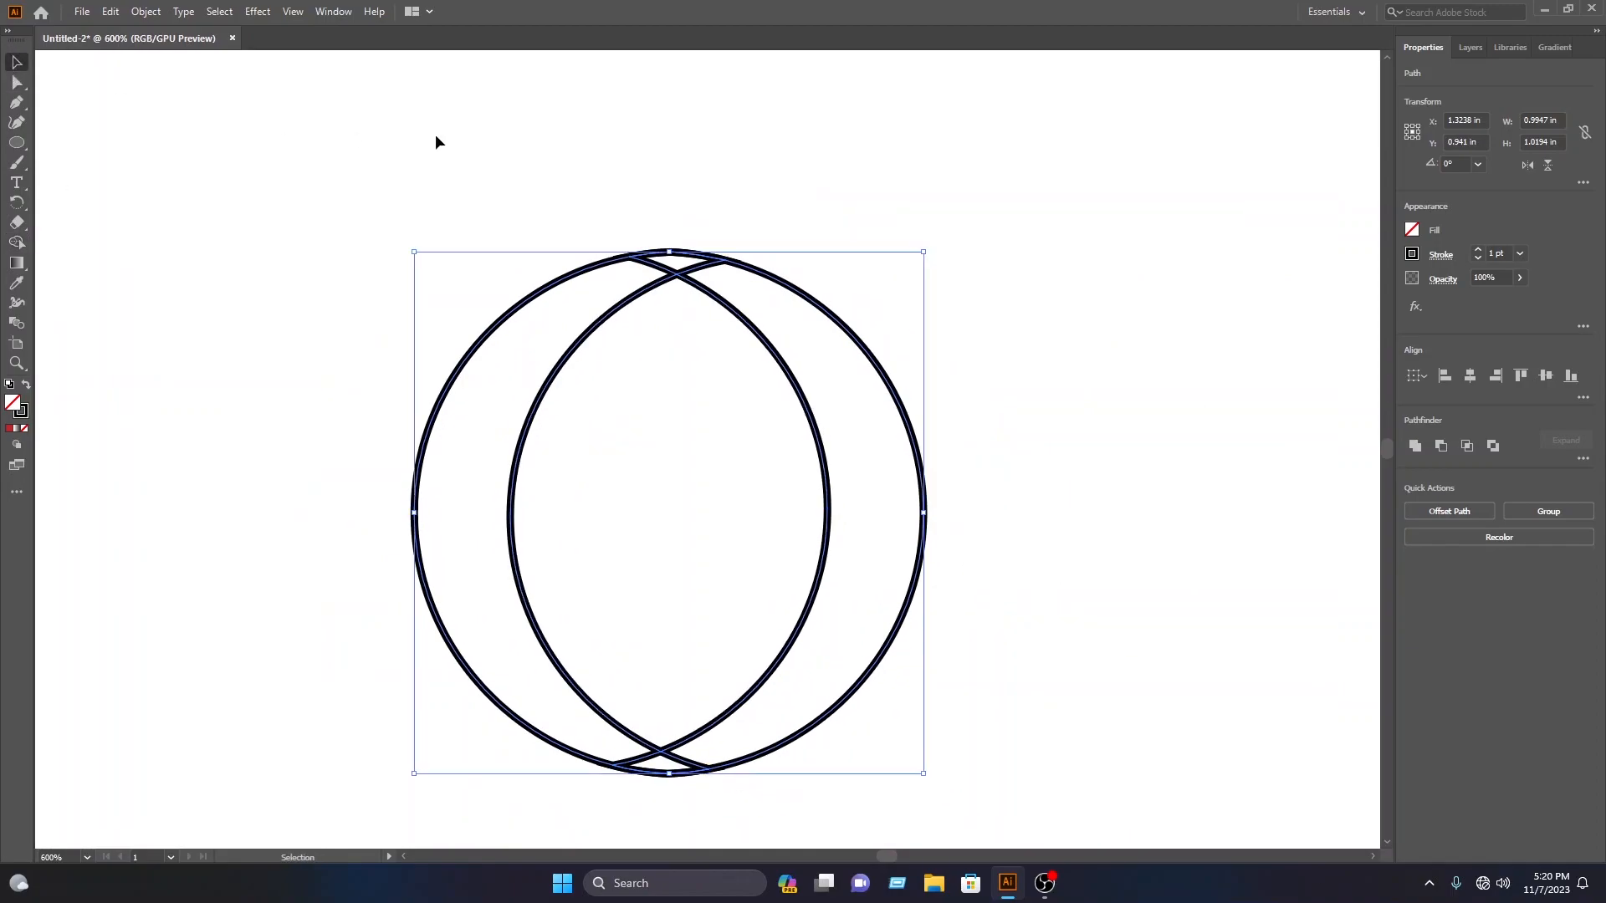
{"action": "left_click", "coordinate": [434, 136]}
- Draw a closed pen shape with a curved upper and lower edge over the lower end of the right inner arc
{"action": "scroll", "coordinate": [1011, 535], "scroll_direction": "down", "scroll_amount": 1}
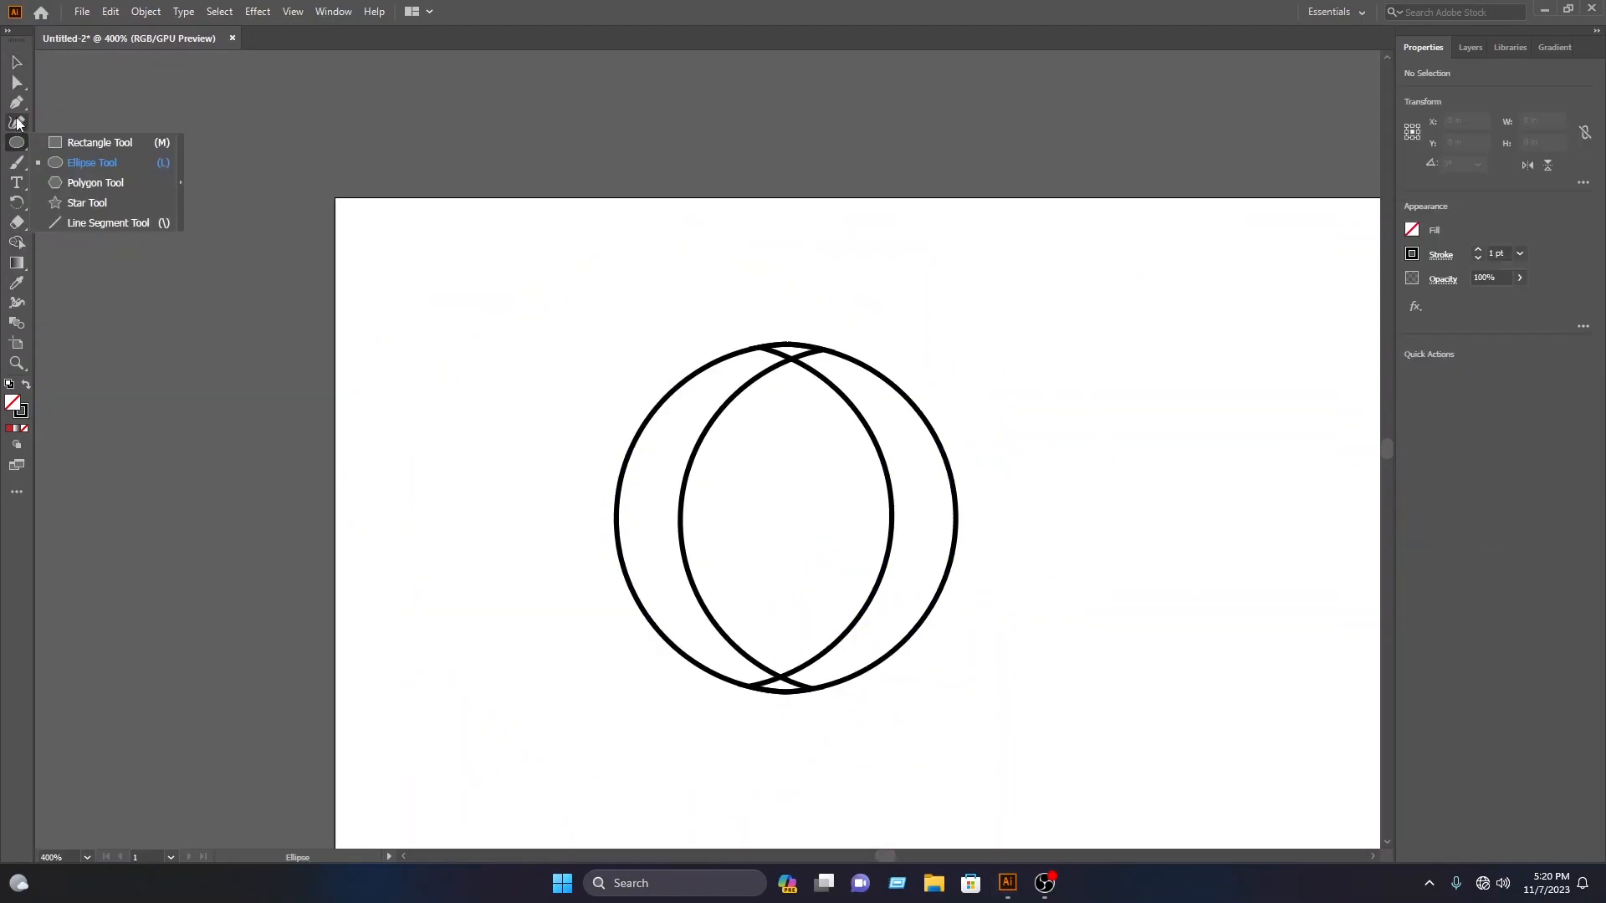
{"action": "key", "text": "p"}
{"action": "left_click", "coordinate": [851, 518]}
{"action": "left_click", "coordinate": [876, 607]}
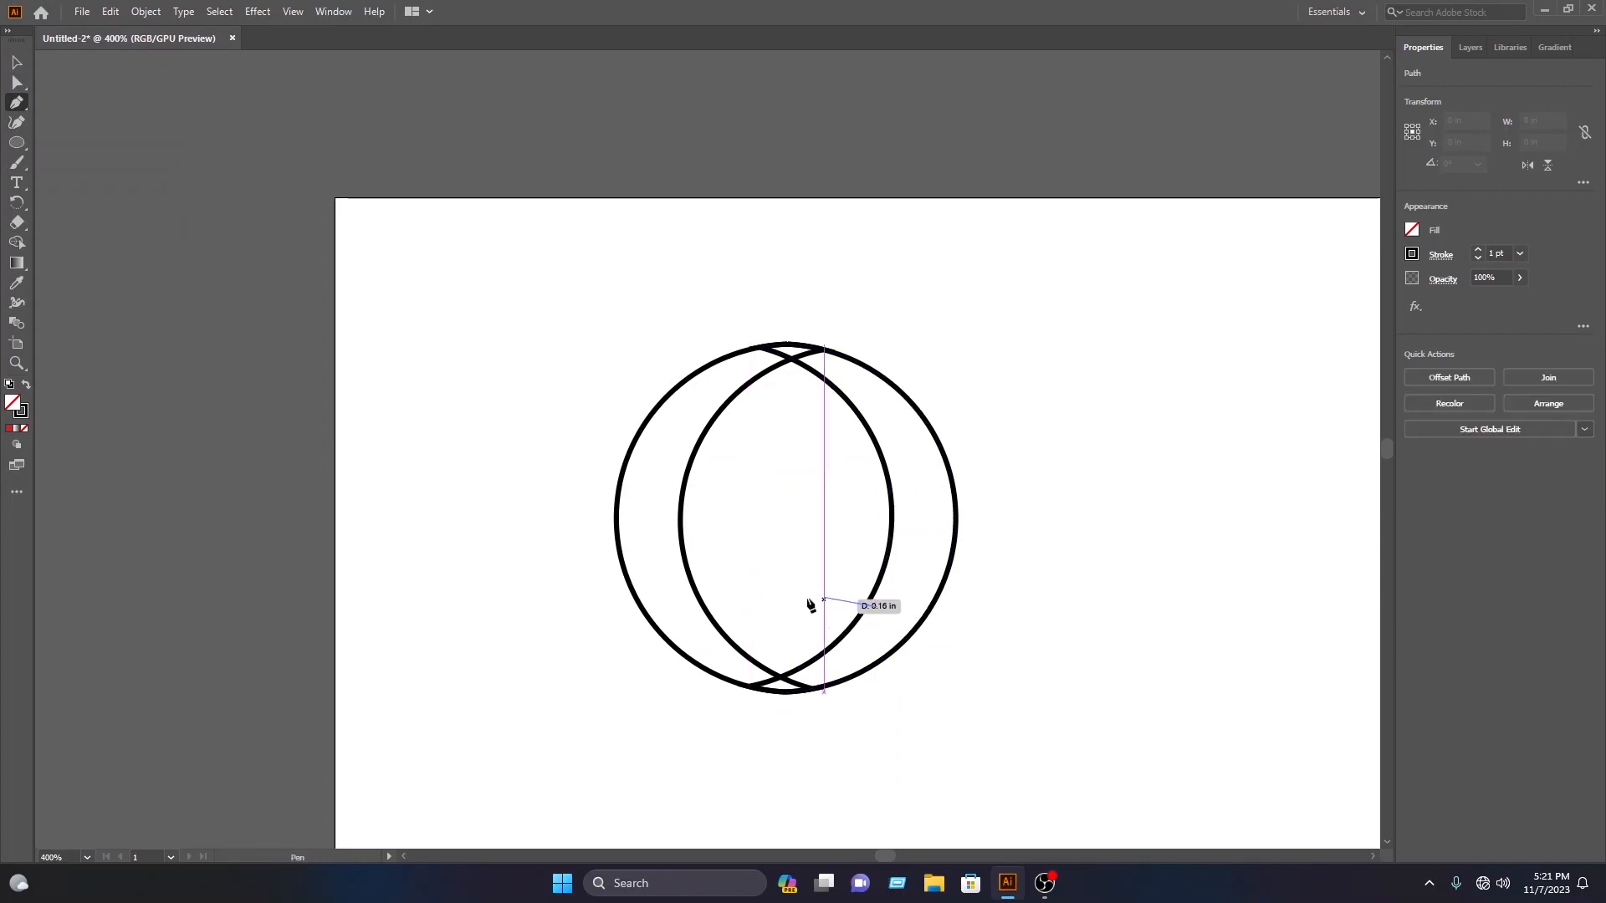
{"action": "left_click_drag", "start_coordinate": [787, 622], "coordinate": [739, 593]}
{"action": "mouse_move", "coordinate": [1603, 114]}
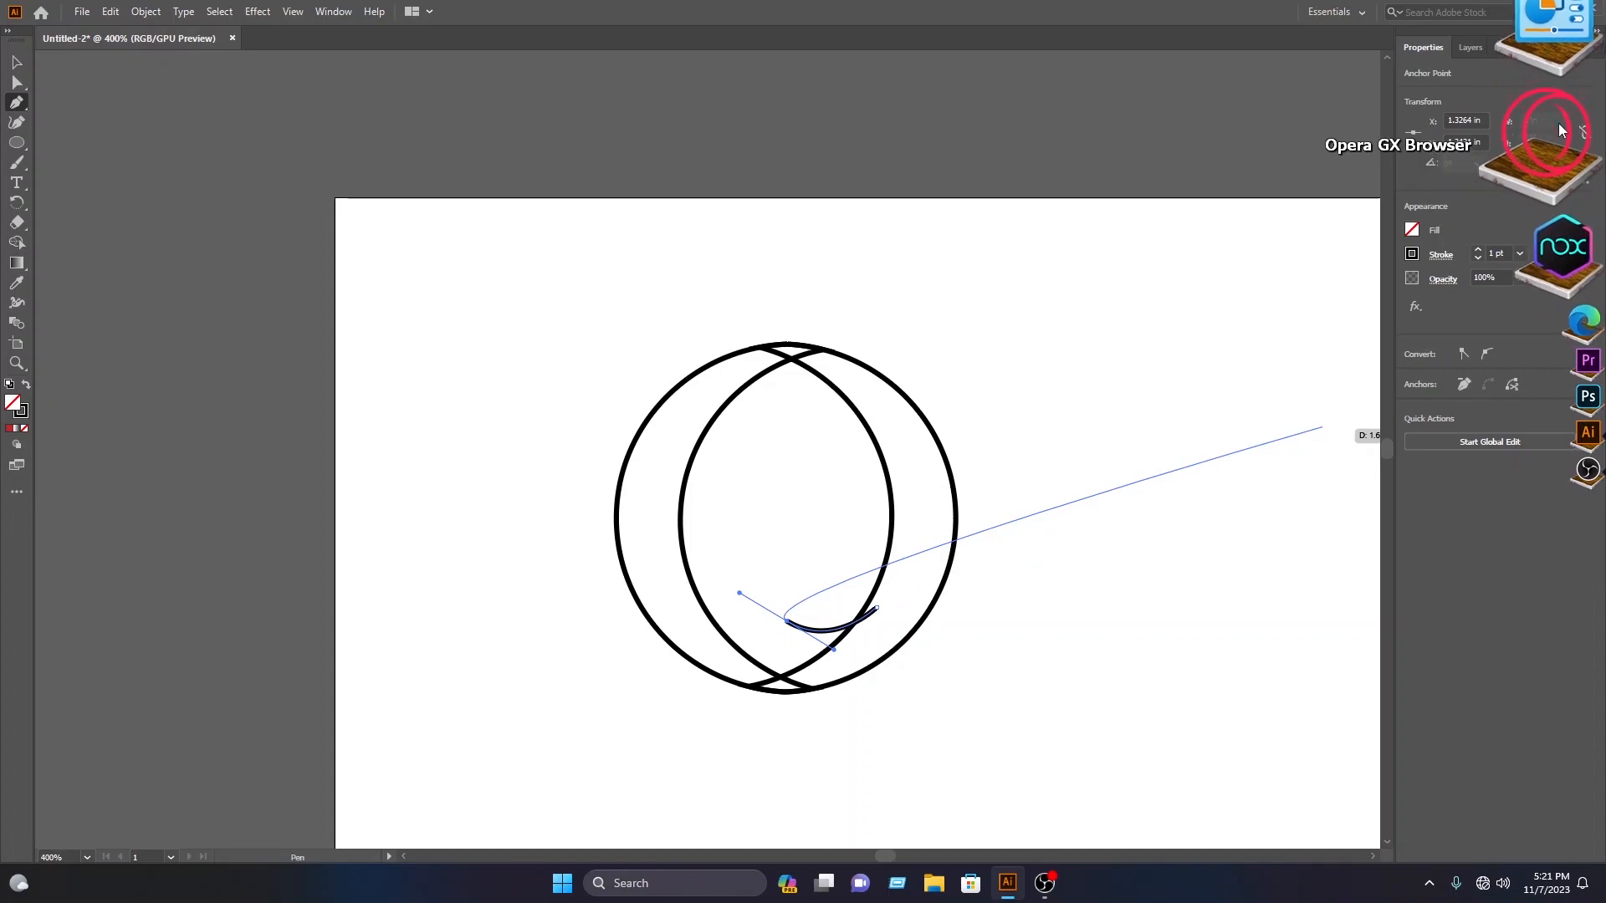
{"action": "left_click_drag", "start_coordinate": [787, 623], "coordinate": [783, 678]}
{"action": "scroll", "coordinate": [782, 676], "scroll_direction": "up", "scroll_amount": 2}
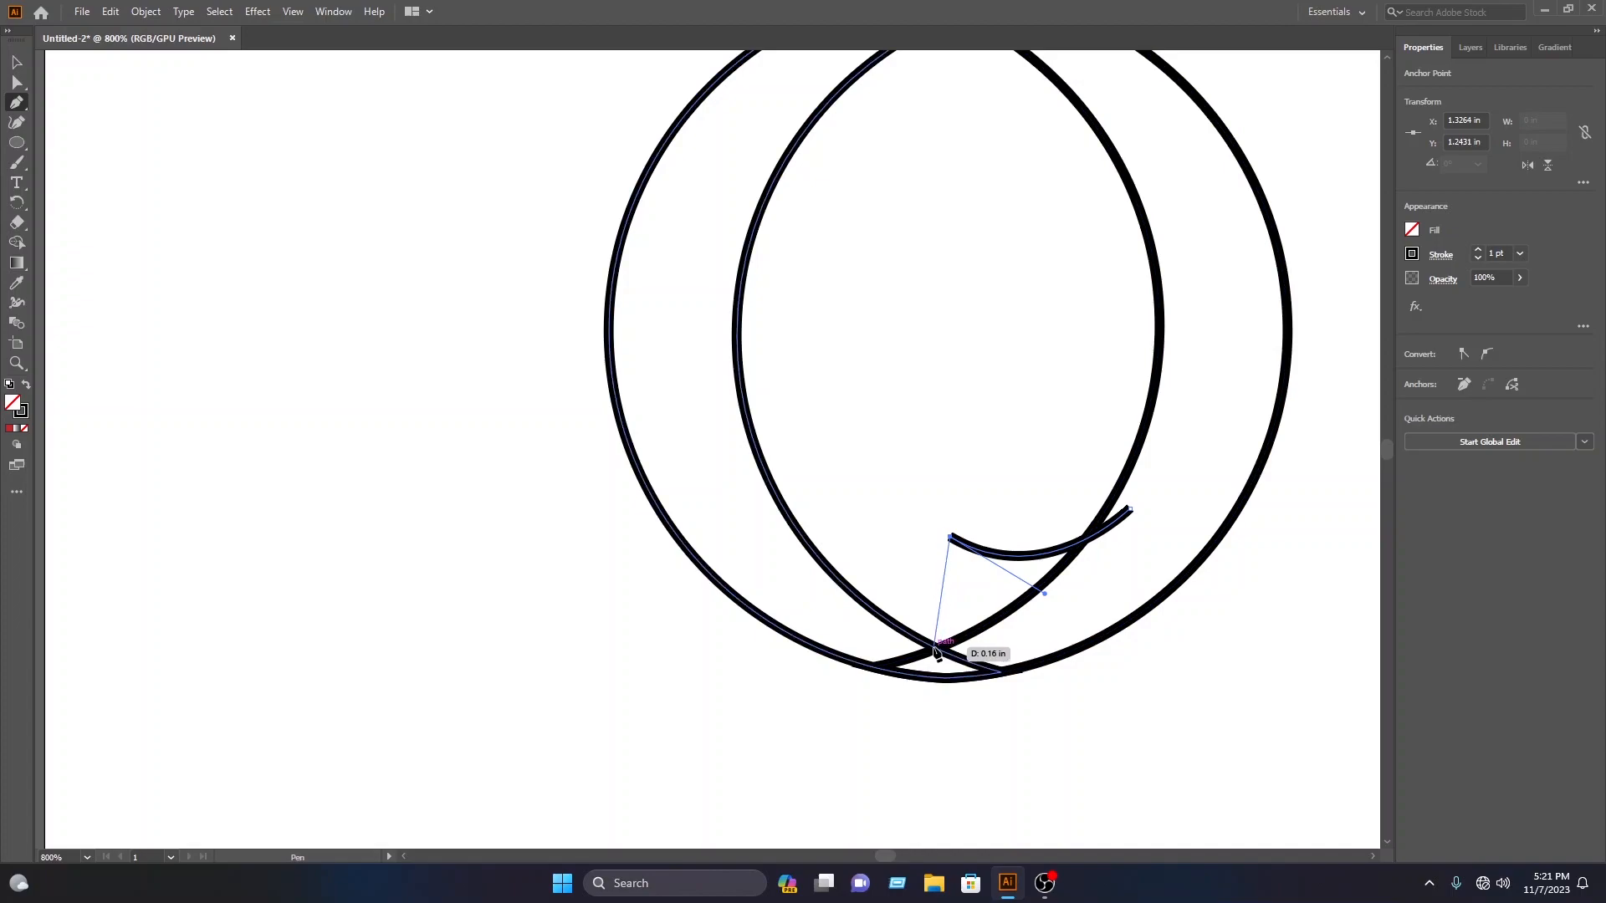
{"action": "left_click", "coordinate": [940, 649]}
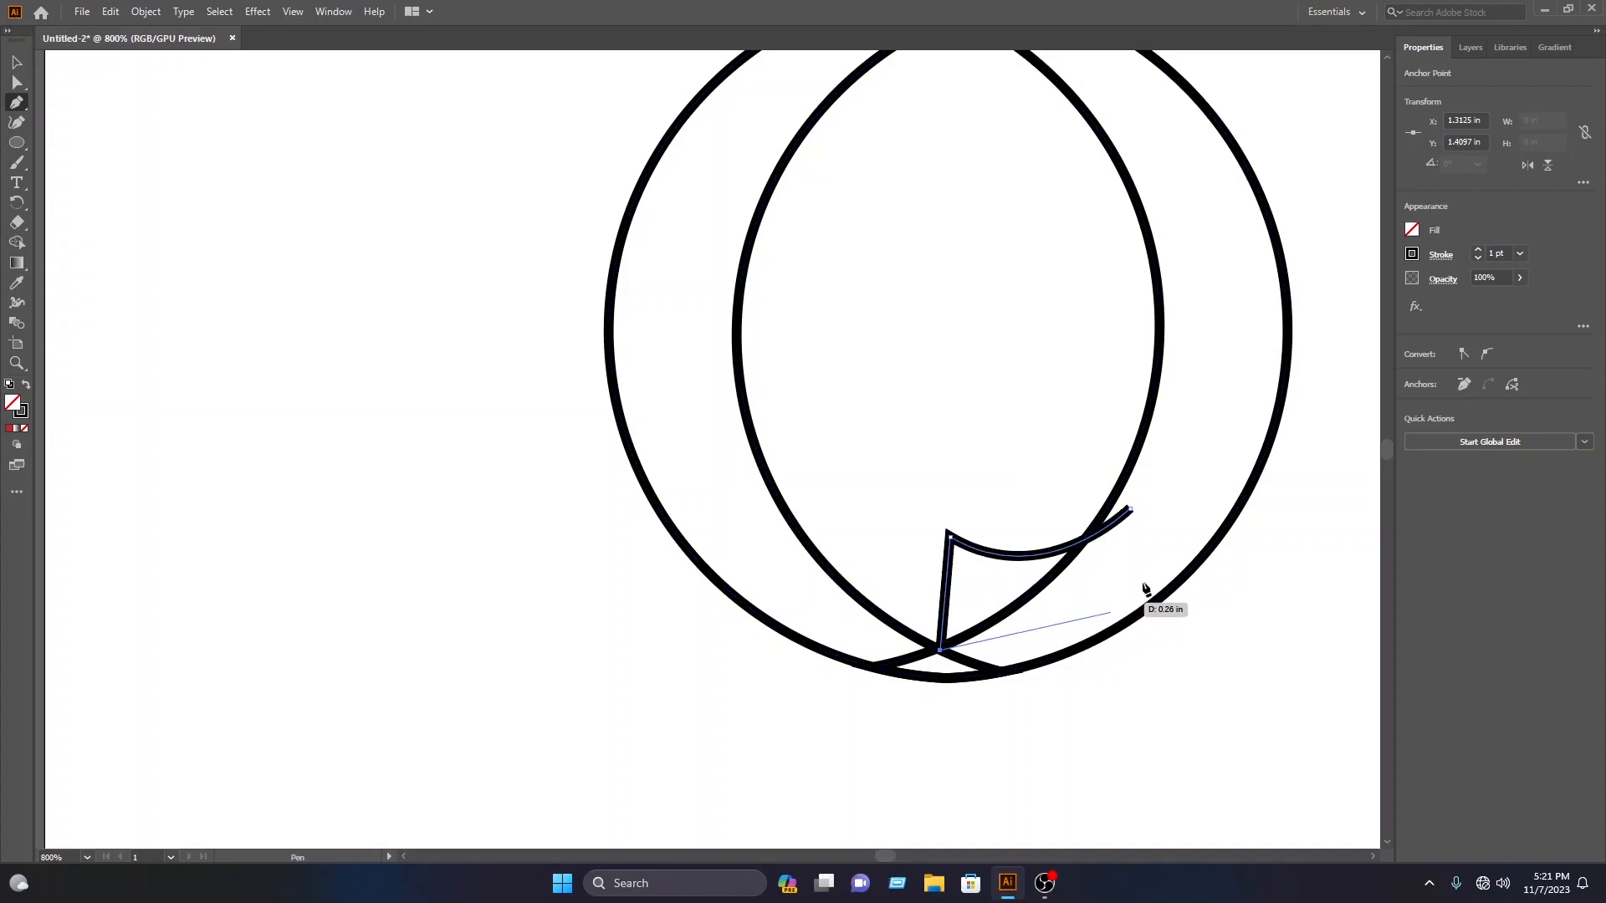
{"action": "left_click_drag", "start_coordinate": [1158, 548], "coordinate": [1206, 449]}
{"action": "left_click", "coordinate": [1159, 548]}
{"action": "left_click", "coordinate": [1132, 510]}
- Select all the artwork and erase the pen-drawn shape at the lower end of the right inner arc with Shape Builder
{"action": "left_click", "coordinate": [16, 62]}
{"action": "left_click_drag", "start_coordinate": [1217, 768], "coordinate": [537, 168]}
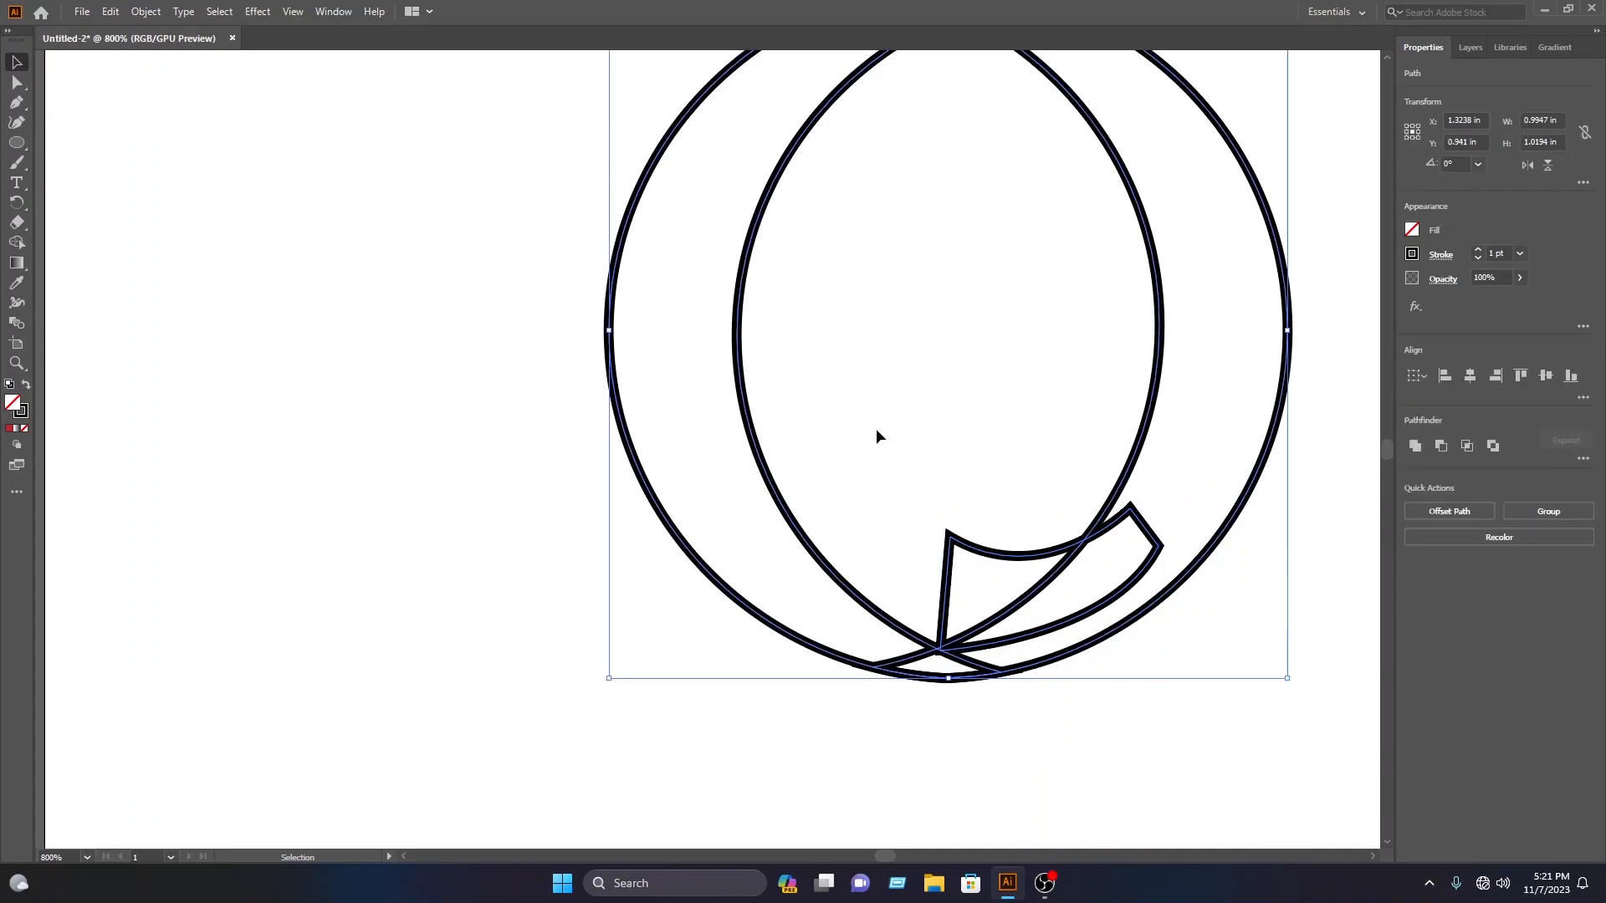
{"action": "left_click", "coordinate": [15, 244]}
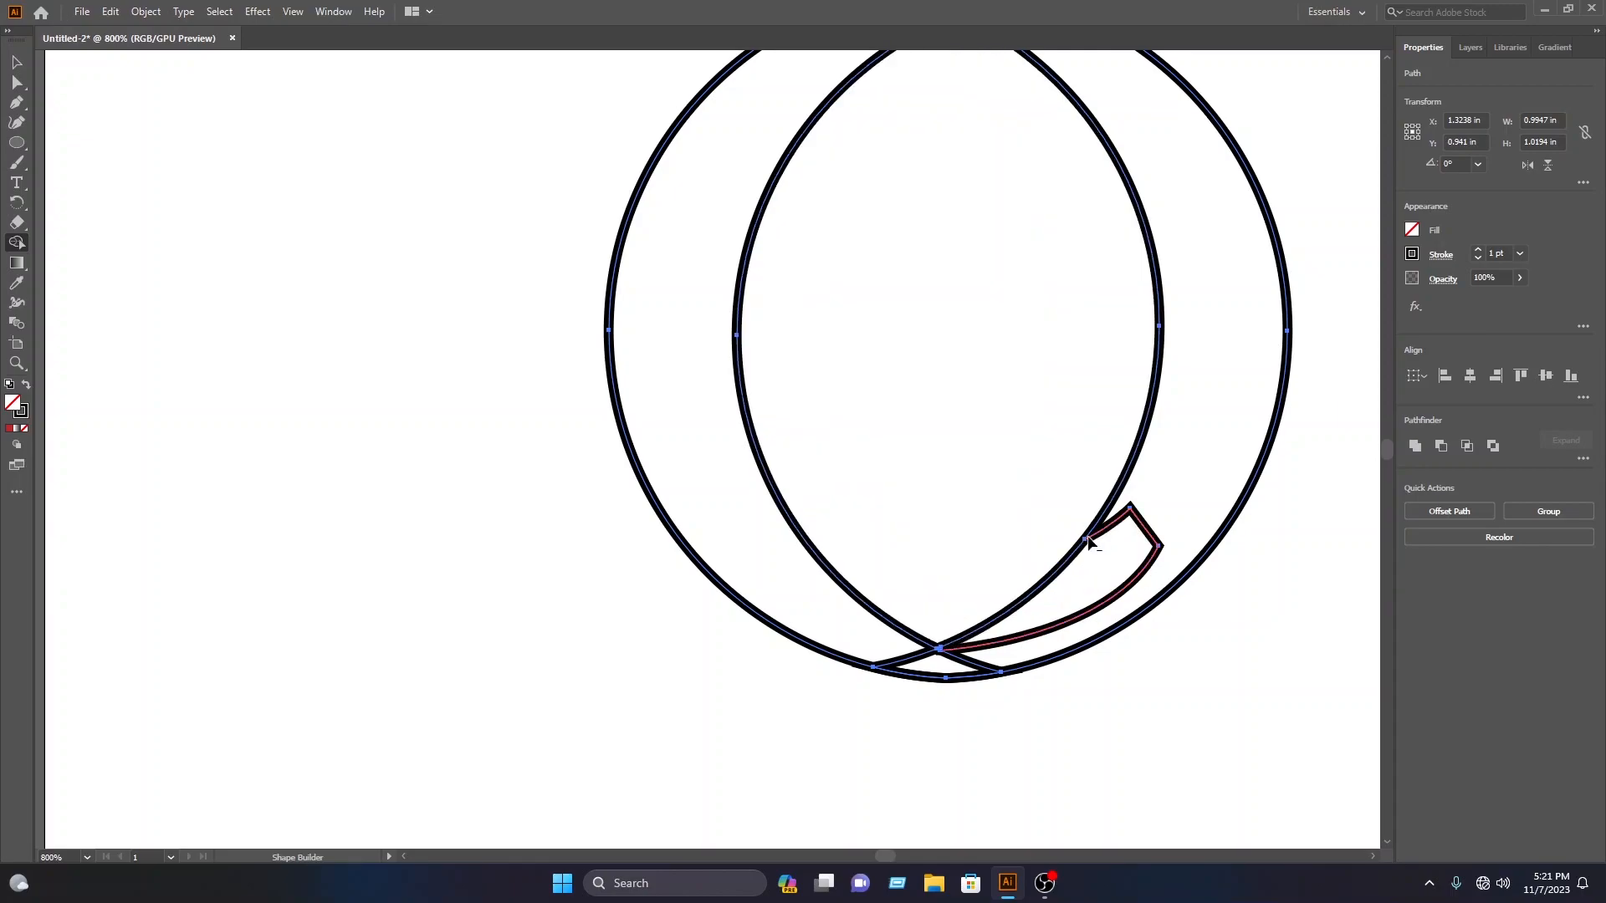
{"action": "key", "text": "ctrl+minus"}
- Remove the lower section of the right inner arc and its short tip at the top with Shape Builder, and deselect the artwork
{"action": "left_click", "coordinate": [14, 63]}
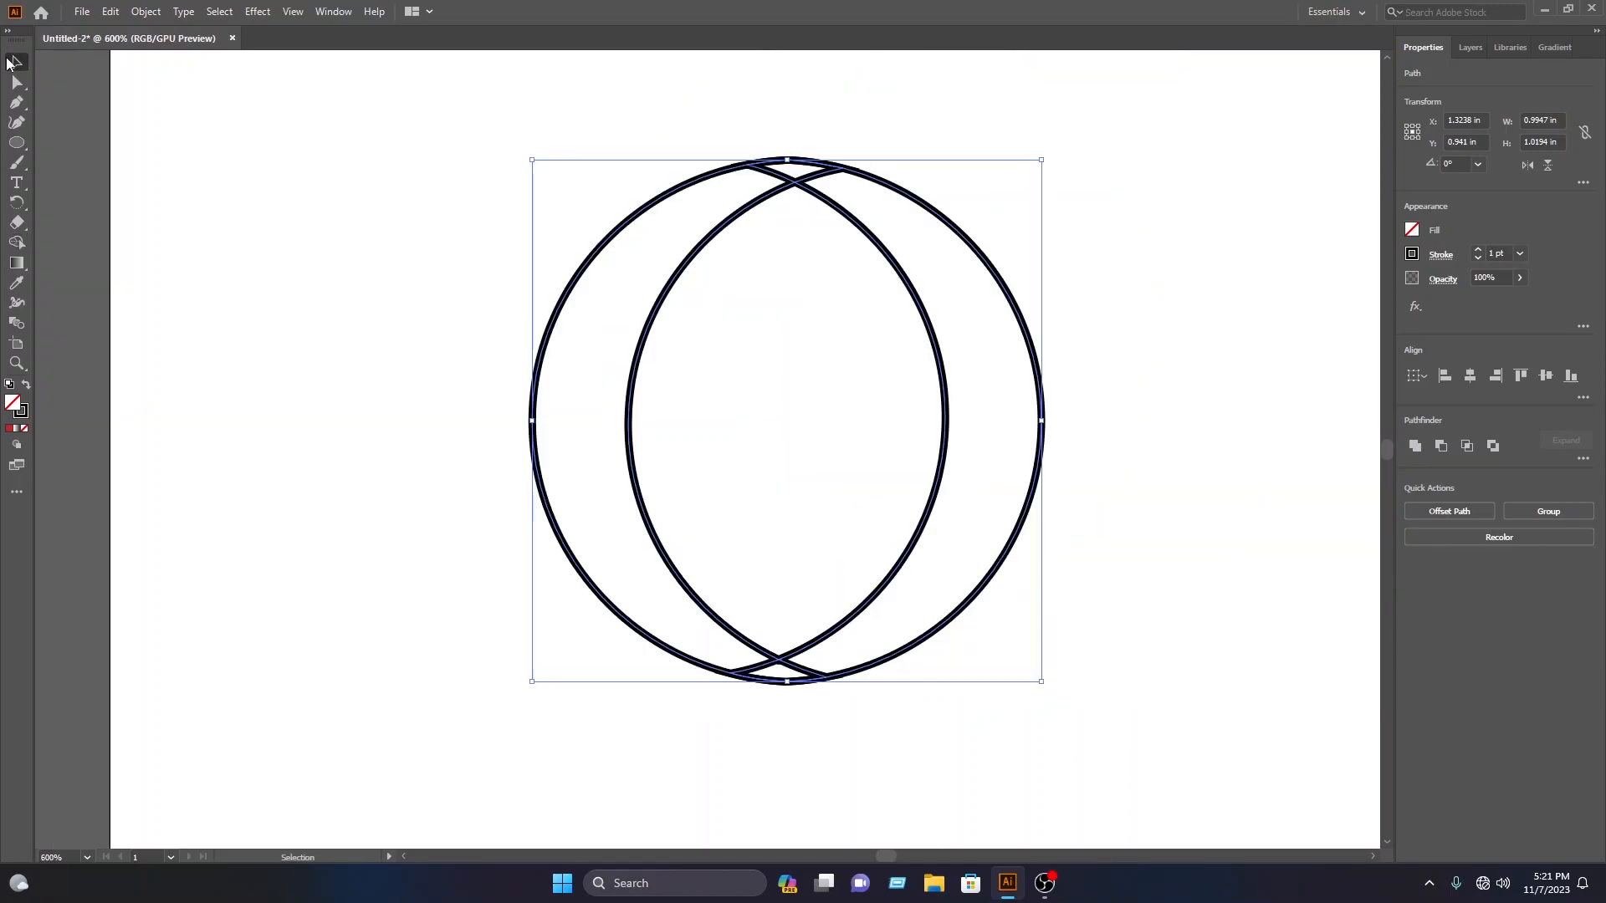
{"action": "left_click_drag", "start_coordinate": [318, 105], "coordinate": [1137, 684]}
{"action": "left_click", "coordinate": [16, 243]}
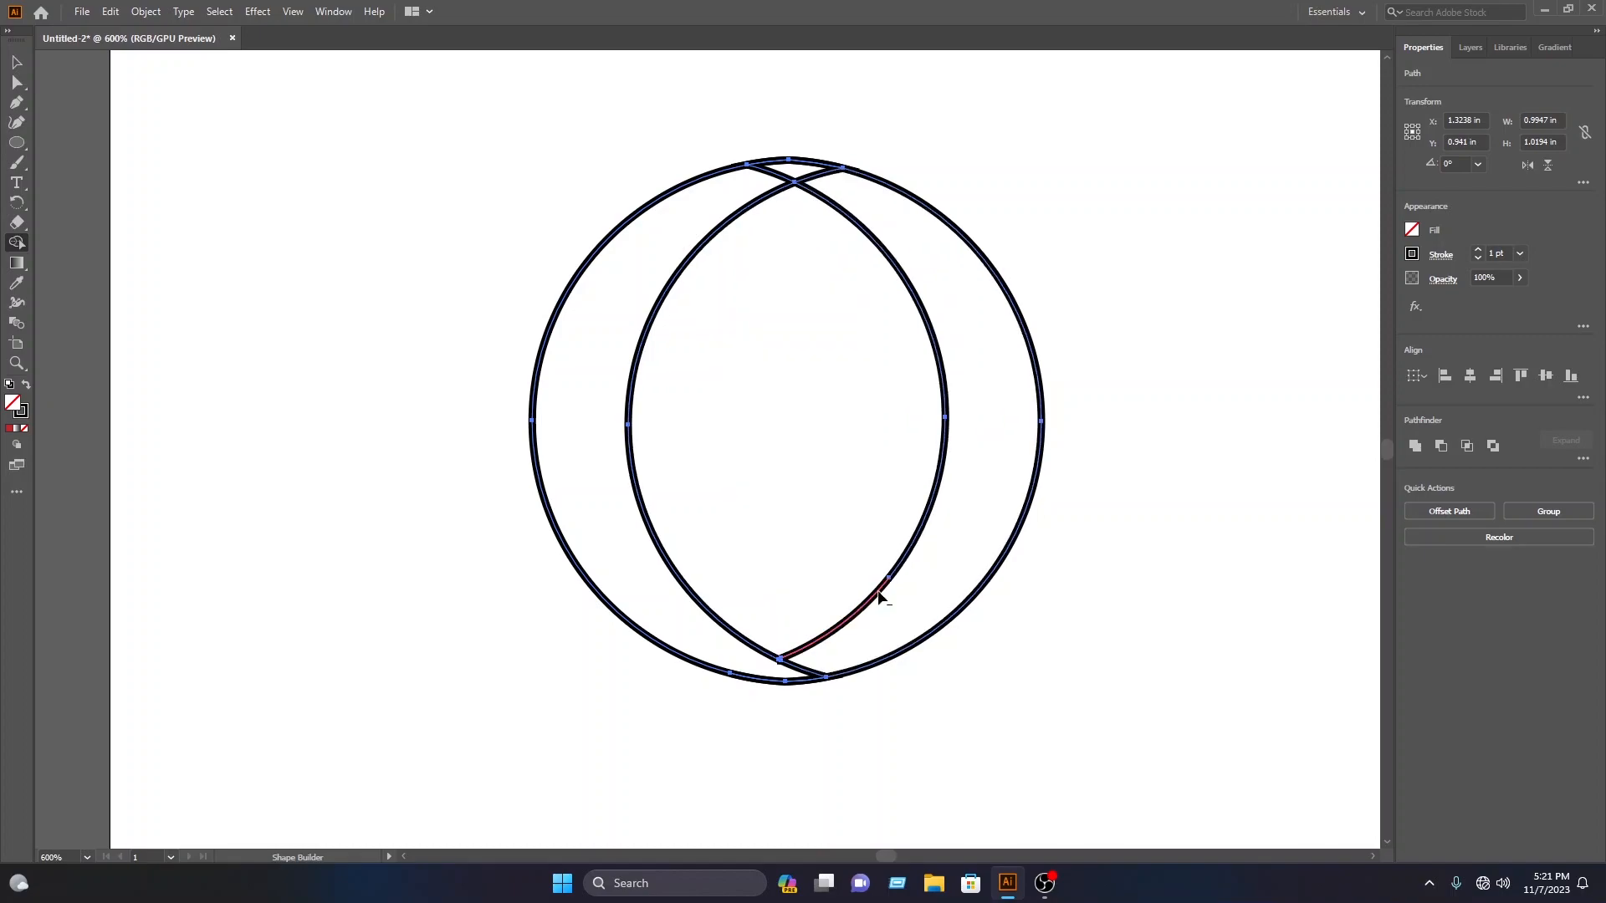
{"action": "left_click", "coordinate": [878, 596], "text": "alt"}
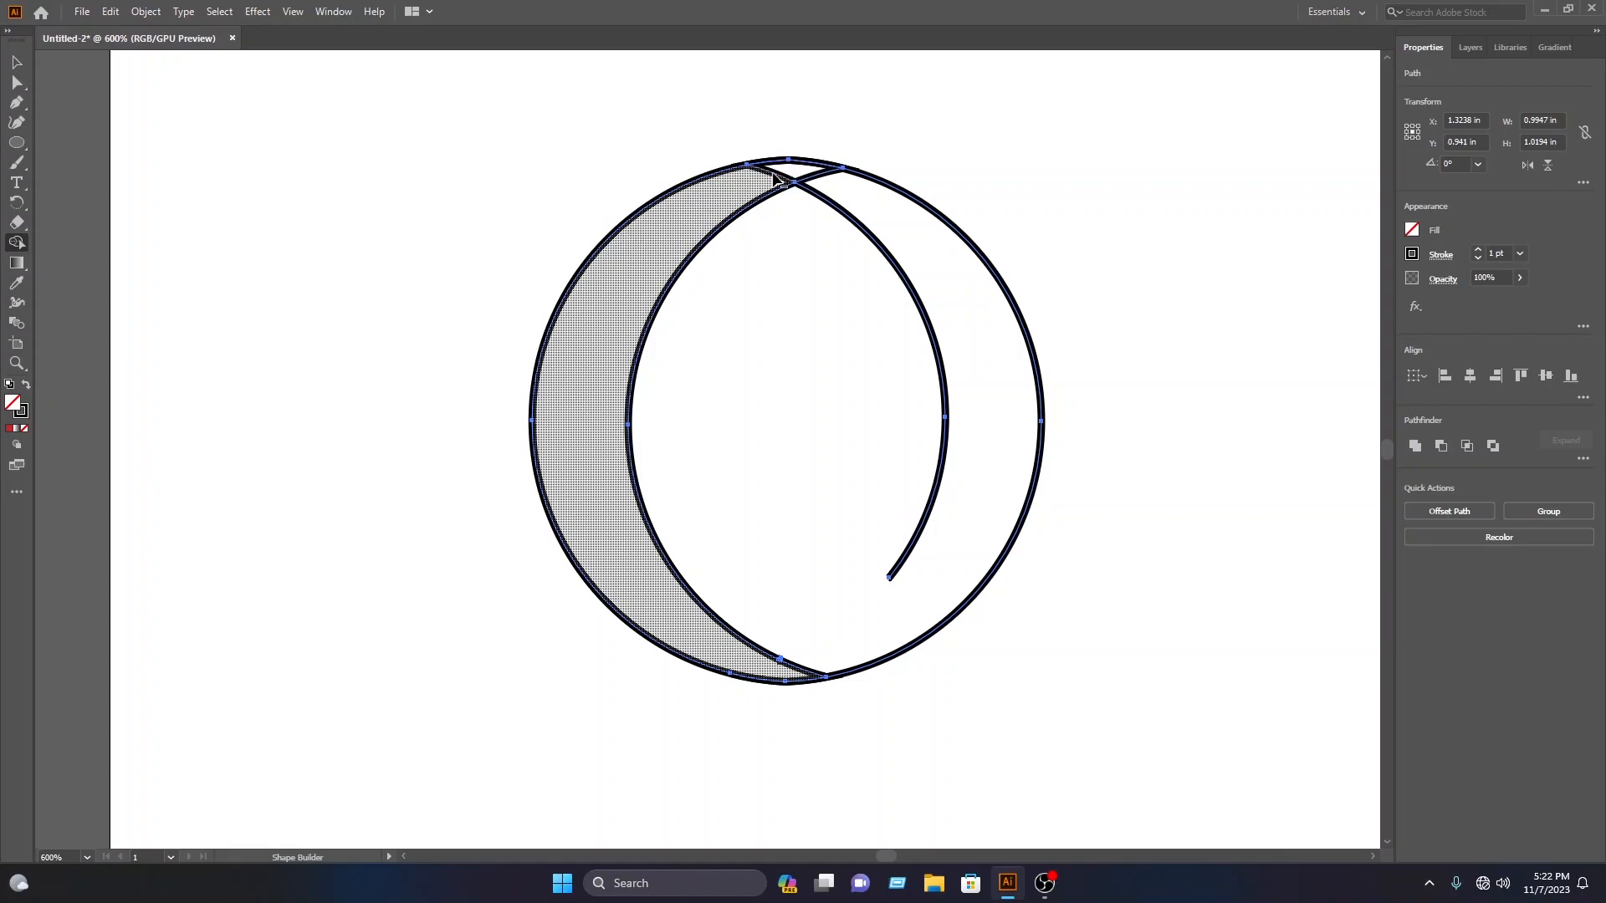
{"action": "left_click", "coordinate": [17, 62]}
{"action": "left_click", "coordinate": [322, 328]}
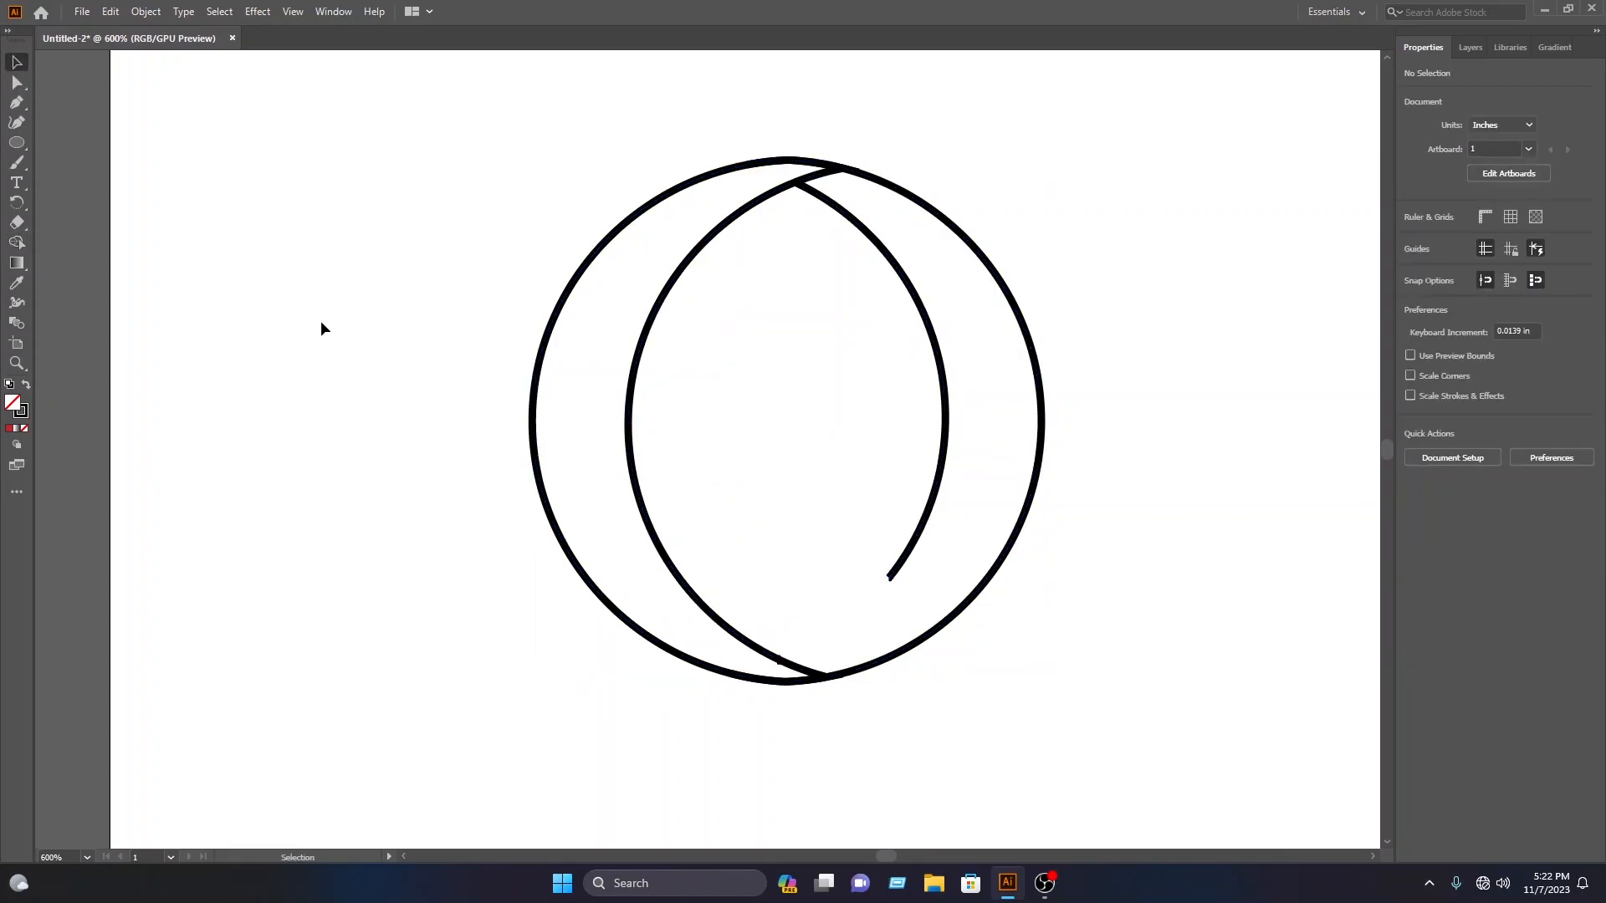
- Draw a closed pen shape with a curved lower right edge over the upper end of the right inner arc, and deselect it
{"action": "left_click", "coordinate": [16, 102]}
{"action": "left_click", "coordinate": [850, 301]}
{"action": "left_click_drag", "start_coordinate": [944, 242], "coordinate": [878, 262]}
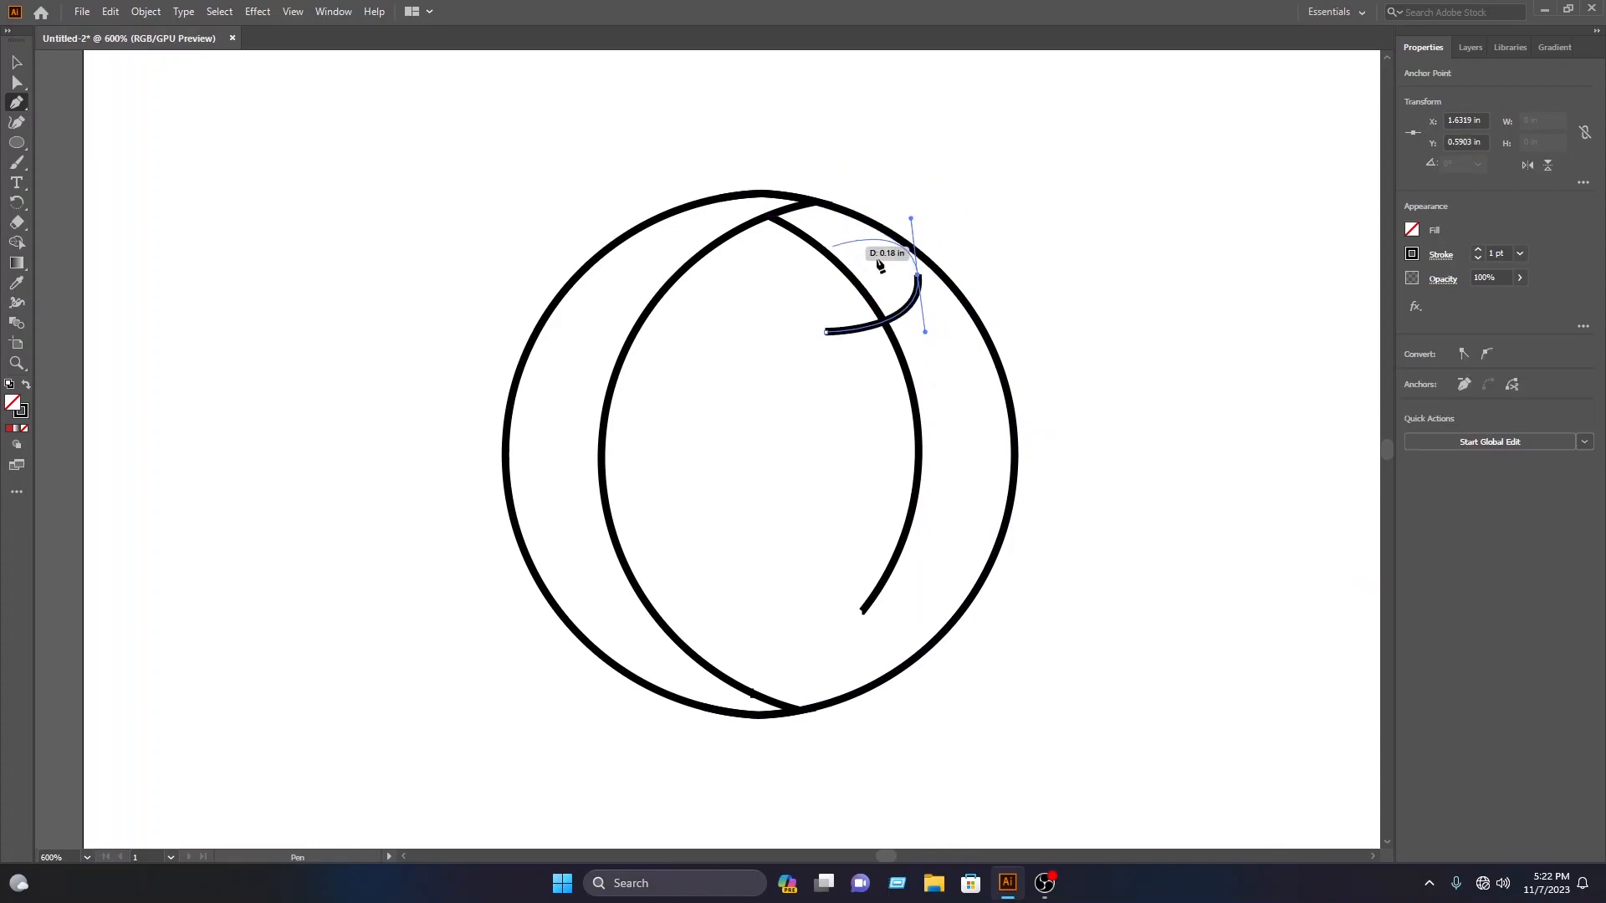
{"action": "left_click", "coordinate": [917, 276], "text": "alt"}
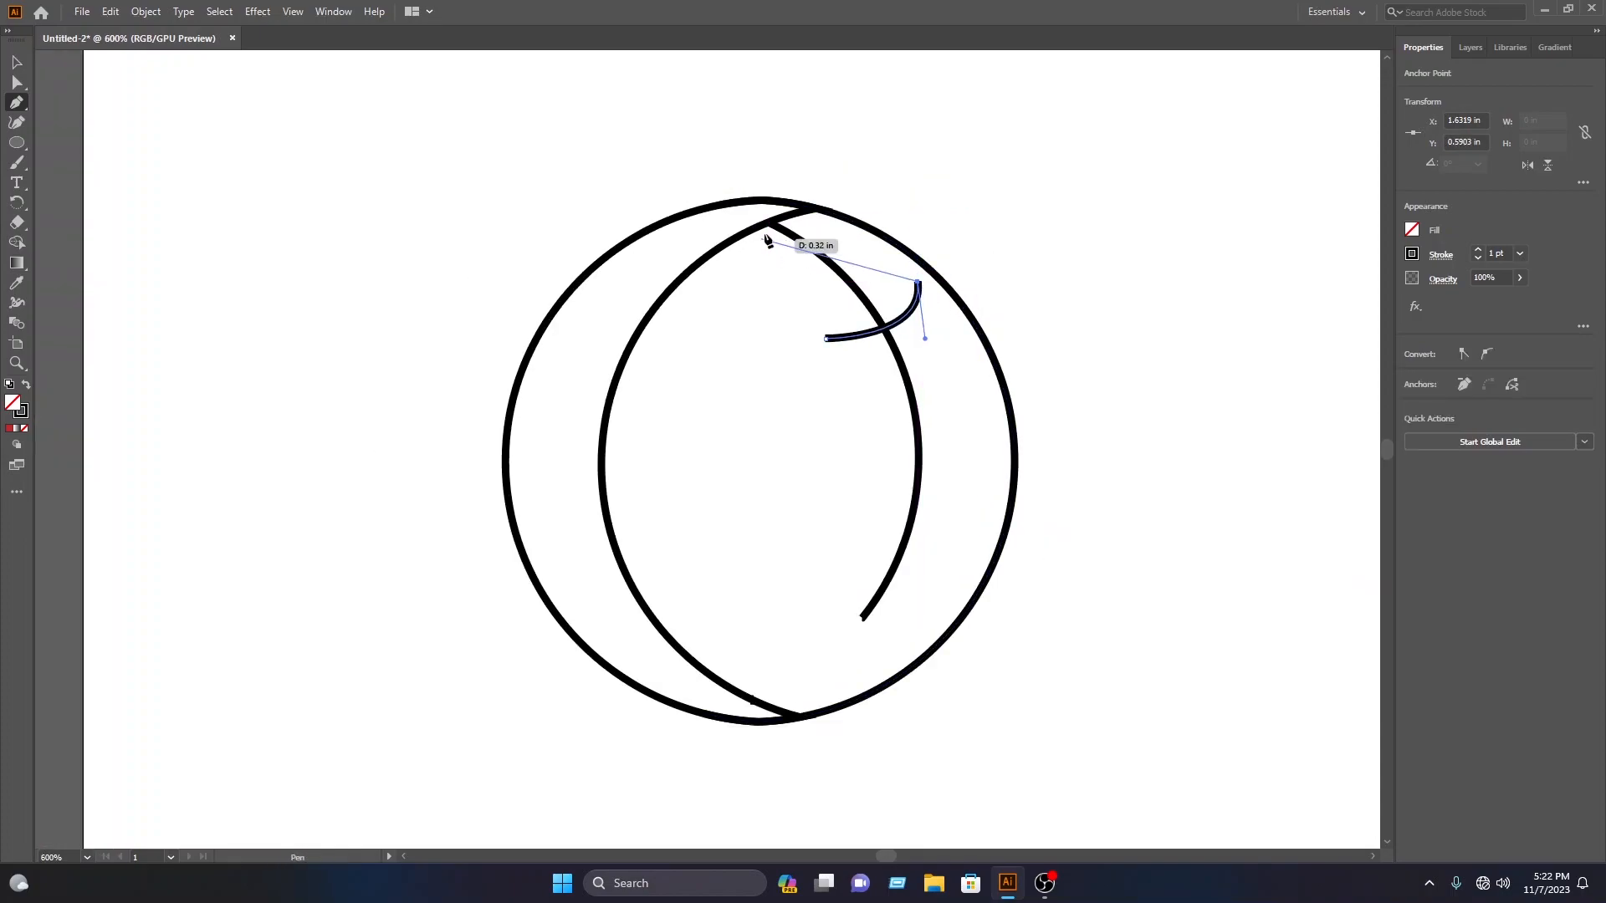
{"action": "left_click_drag", "start_coordinate": [774, 224], "coordinate": [776, 353]}
{"action": "left_click", "coordinate": [775, 346]}
{"action": "left_click", "coordinate": [826, 339]}
{"action": "left_click", "coordinate": [16, 62]}
{"action": "left_click", "coordinate": [310, 130]}
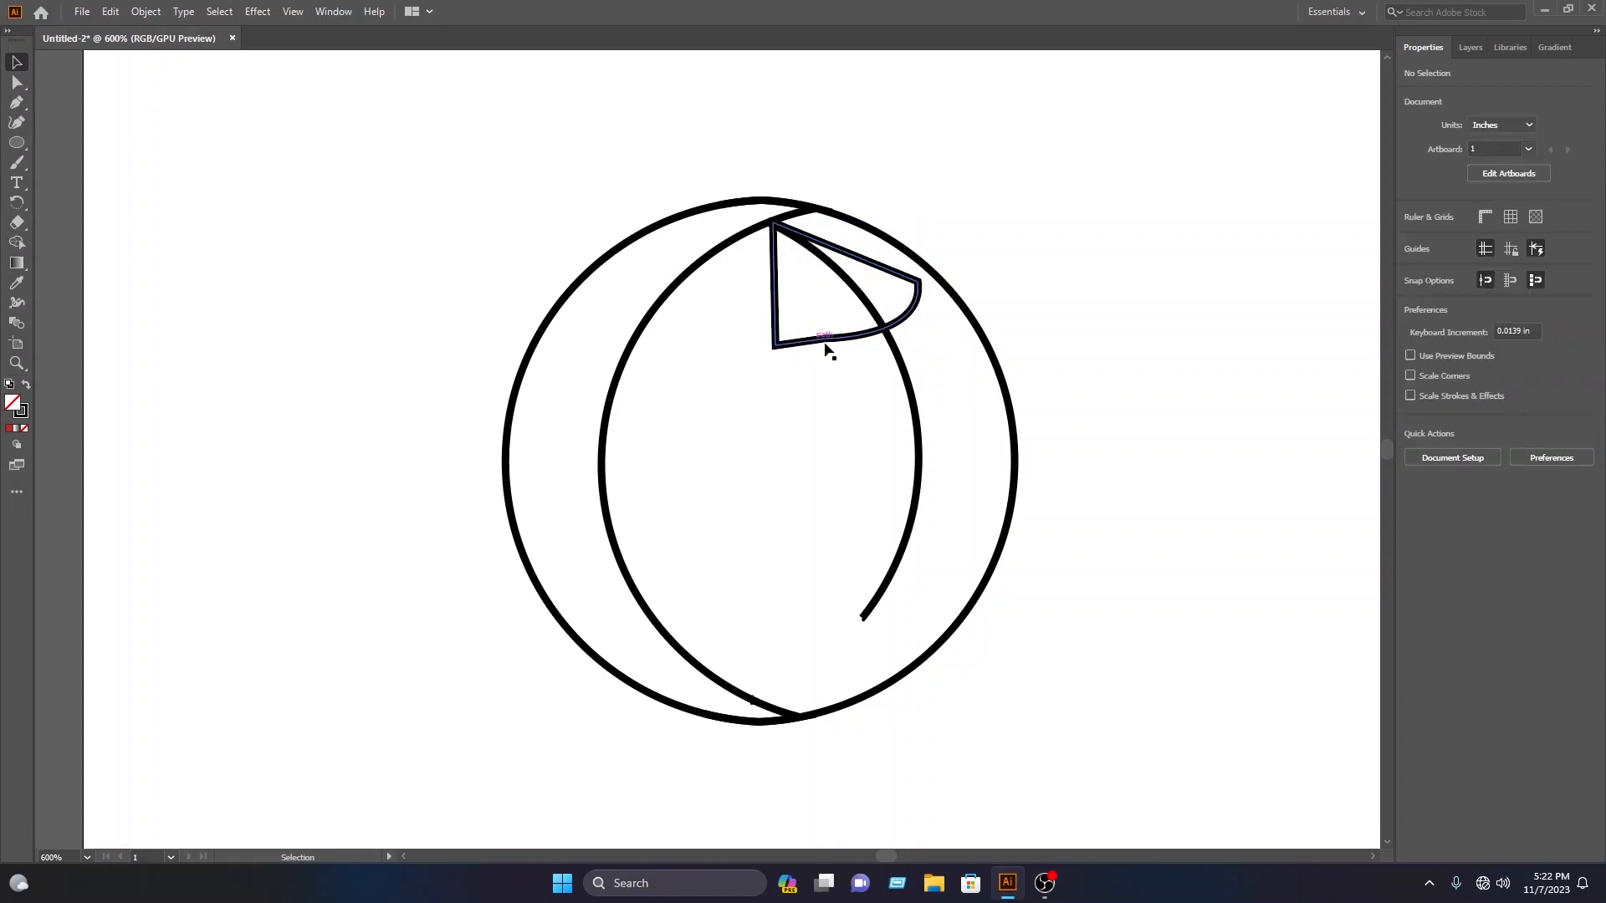
- Remove the new pen shape and the arc section inside it with Shape Builder, and deselect the artwork
{"action": "left_click_drag", "start_coordinate": [1072, 631], "coordinate": [523, 425]}
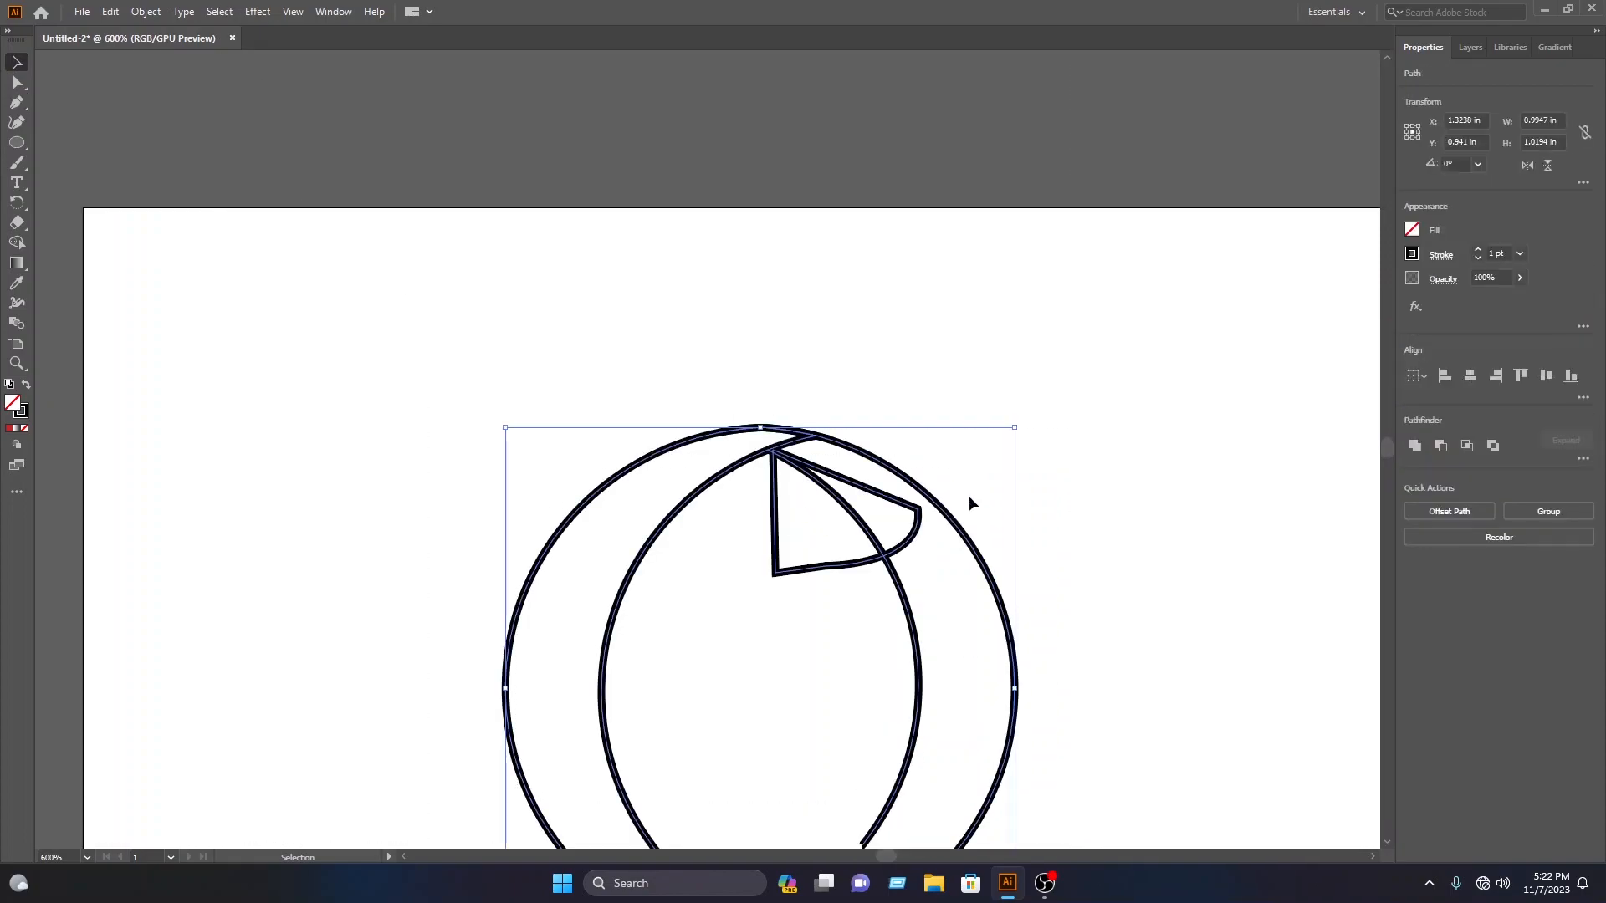
{"action": "scroll", "coordinate": [964, 501], "scroll_direction": "down", "scroll_amount": 4}
{"action": "left_click", "coordinate": [28, 242]}
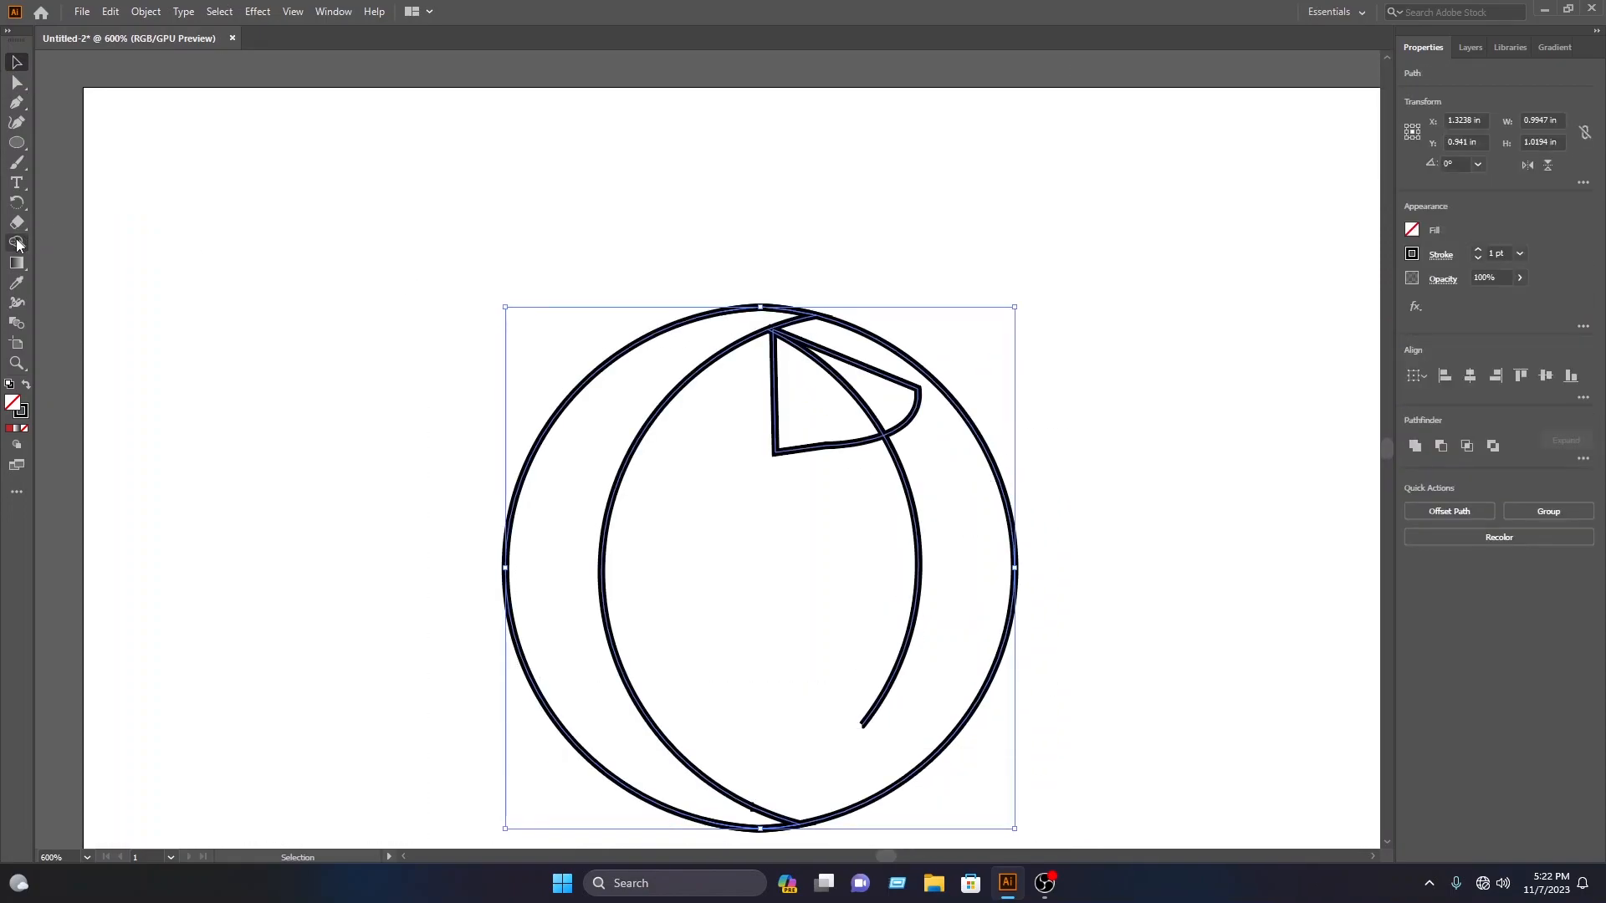
{"action": "left_click", "coordinate": [863, 406], "text": "alt"}
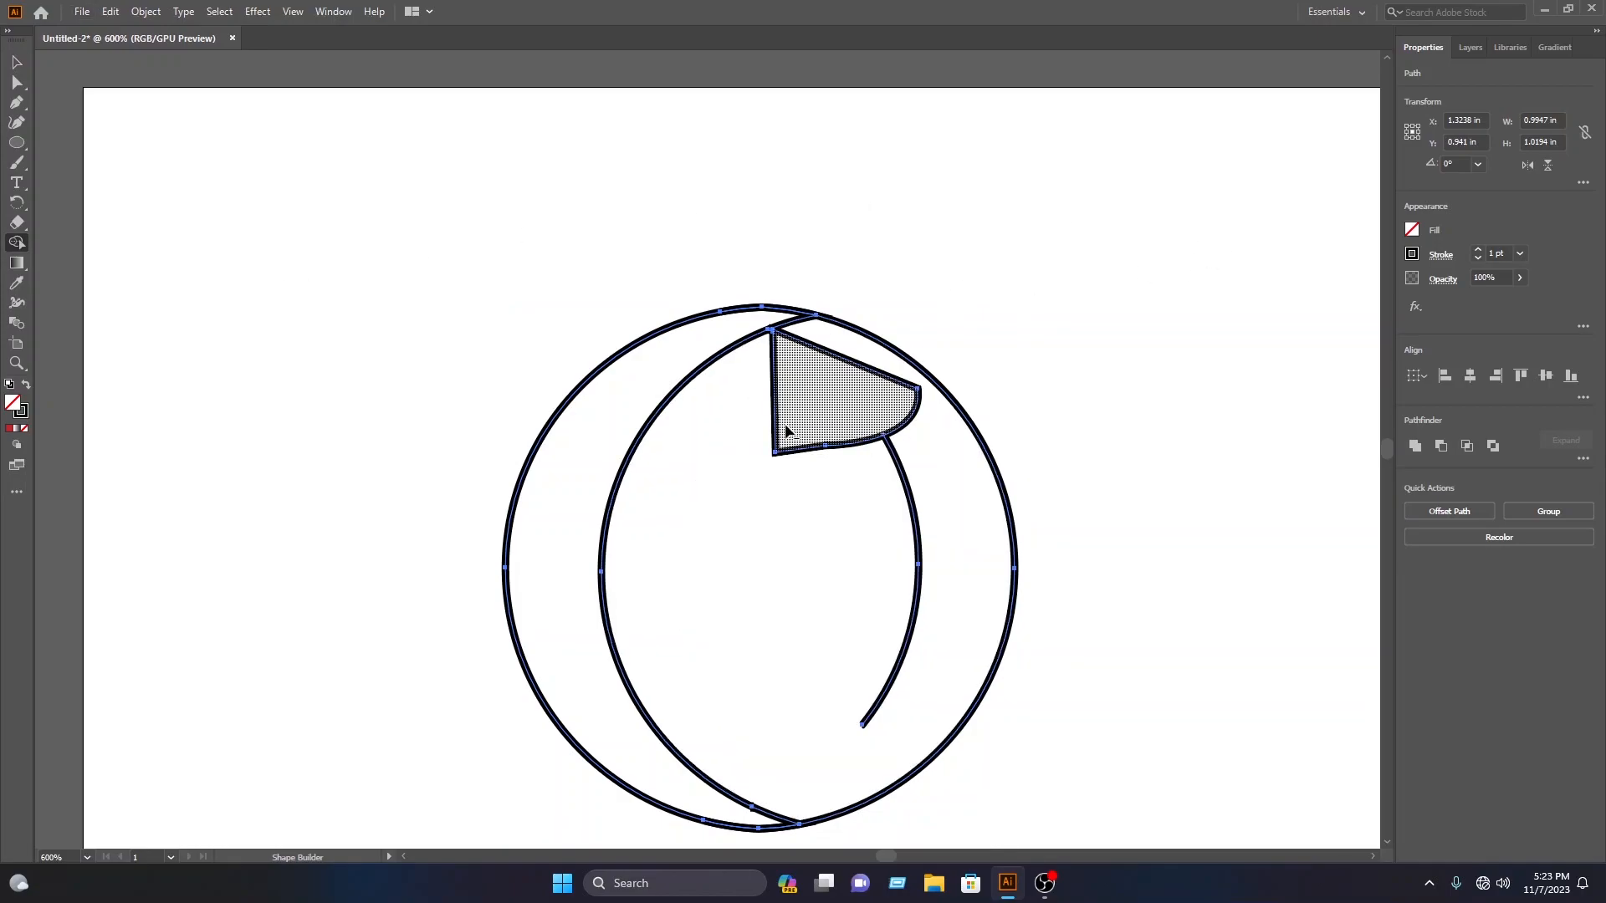
{"action": "left_click", "coordinate": [776, 434], "text": "alt"}
{"action": "left_click", "coordinate": [906, 424], "text": "alt"}
{"action": "left_click", "coordinate": [18, 65]}
{"action": "left_click", "coordinate": [586, 151]}
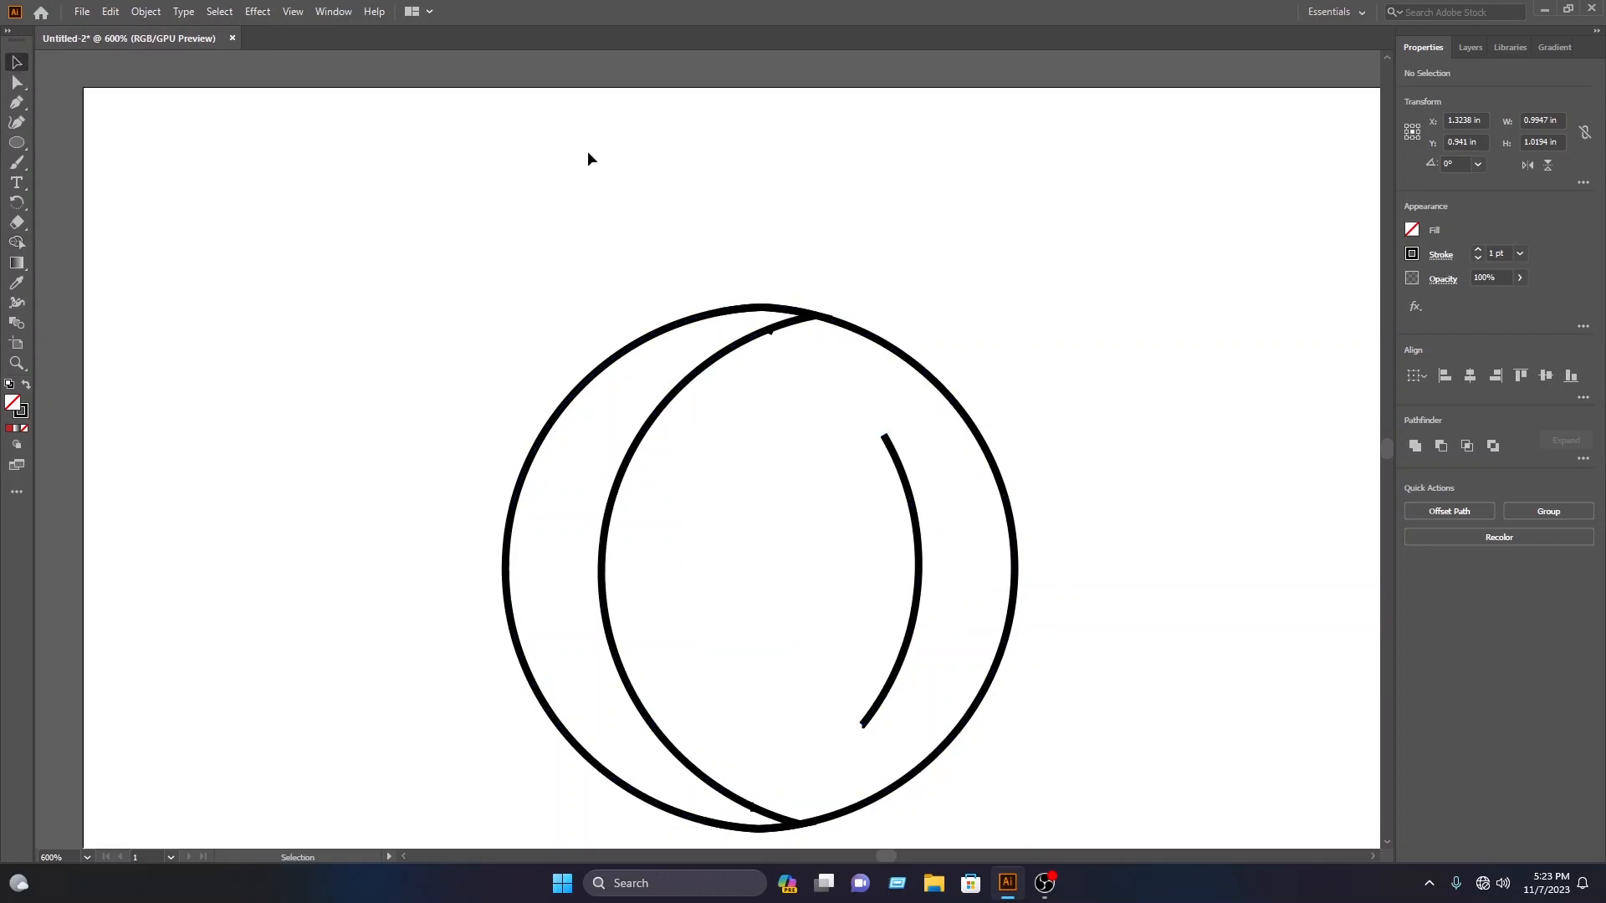
- Delete the remaining loose segment of the right inner arc
{"action": "key", "text": "ctrl+minus"}
{"action": "left_click", "coordinate": [710, 483]}
{"action": "key", "text": "Delete"}
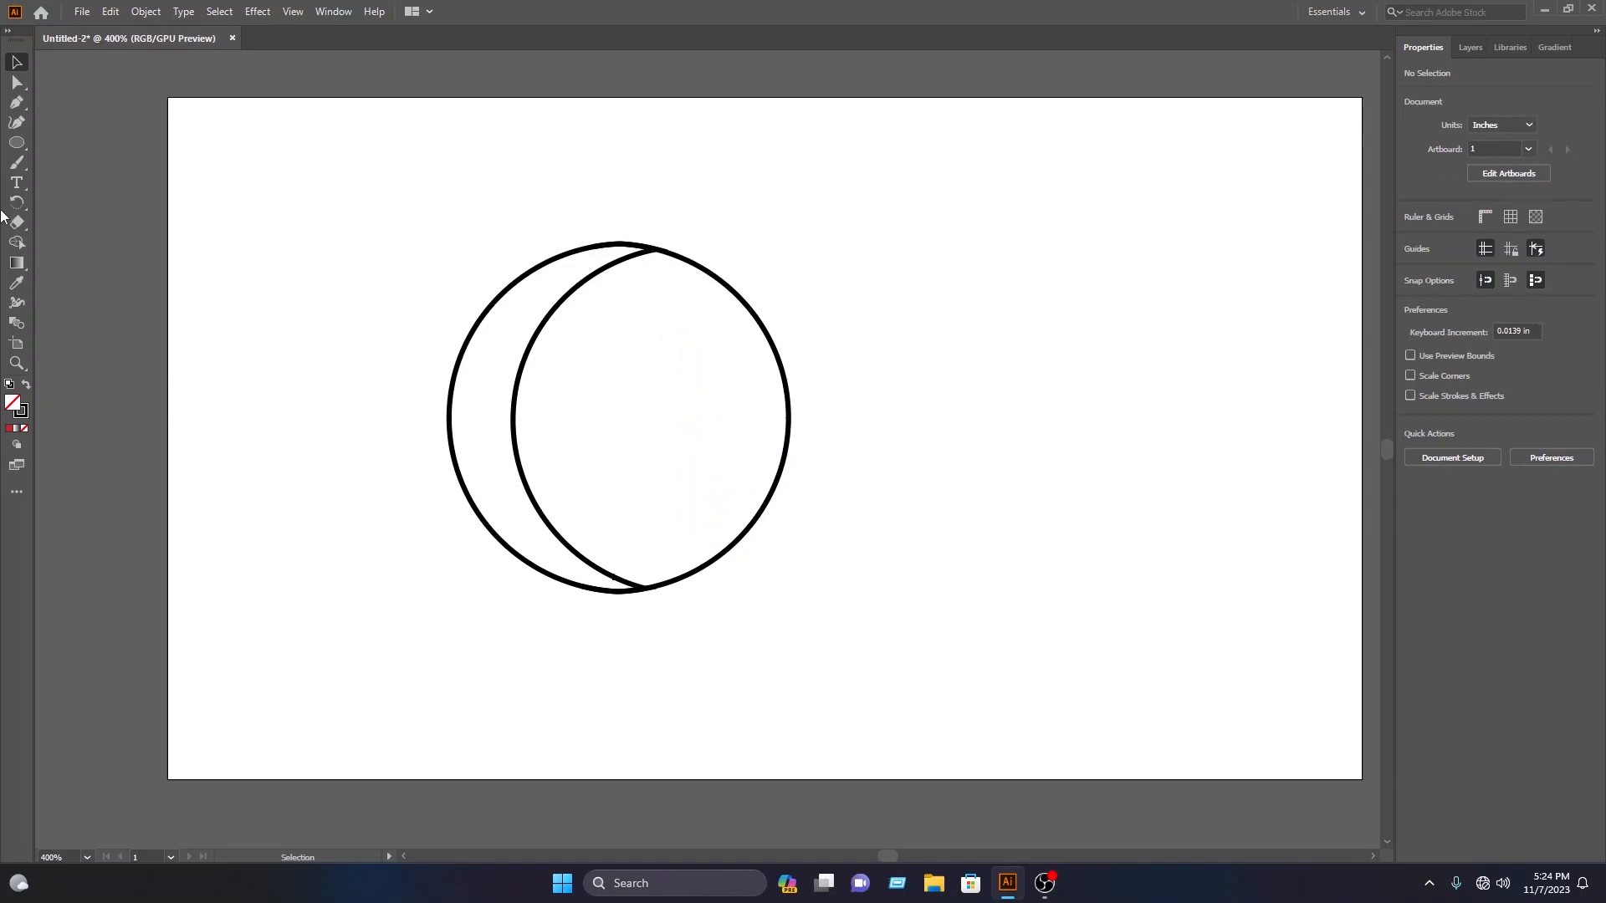
- Draw a thin closed crescent bulging right, about 0.16 in wide and 0.68 in tall, inside the circle with the Pen tool
{"action": "left_click", "coordinate": [16, 102]}
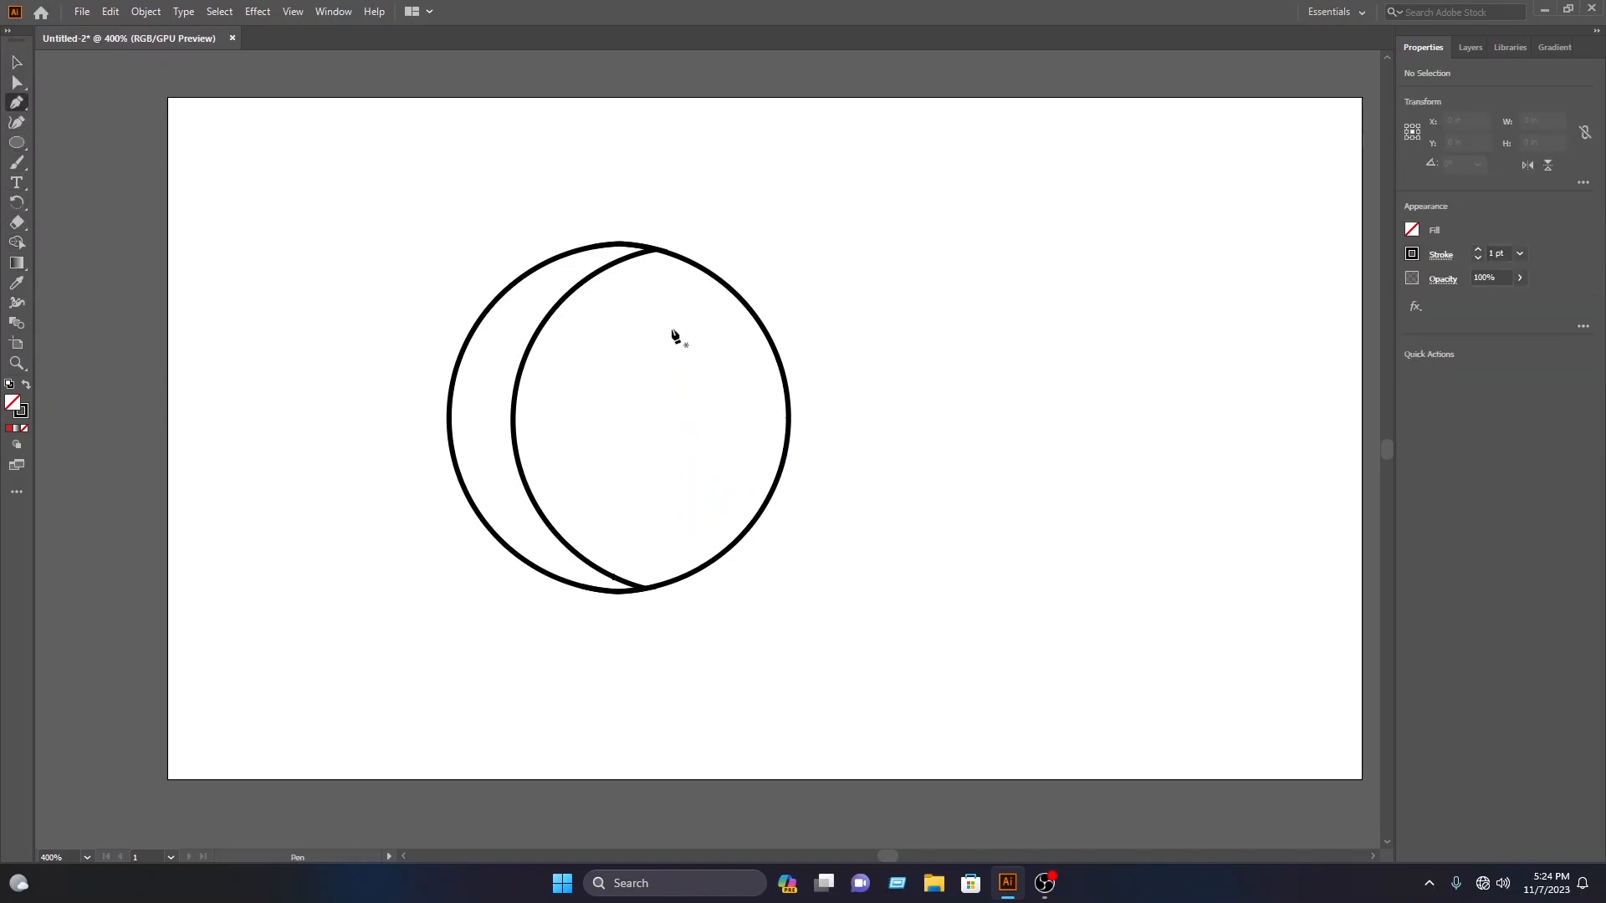
{"action": "left_click", "coordinate": [657, 302]}
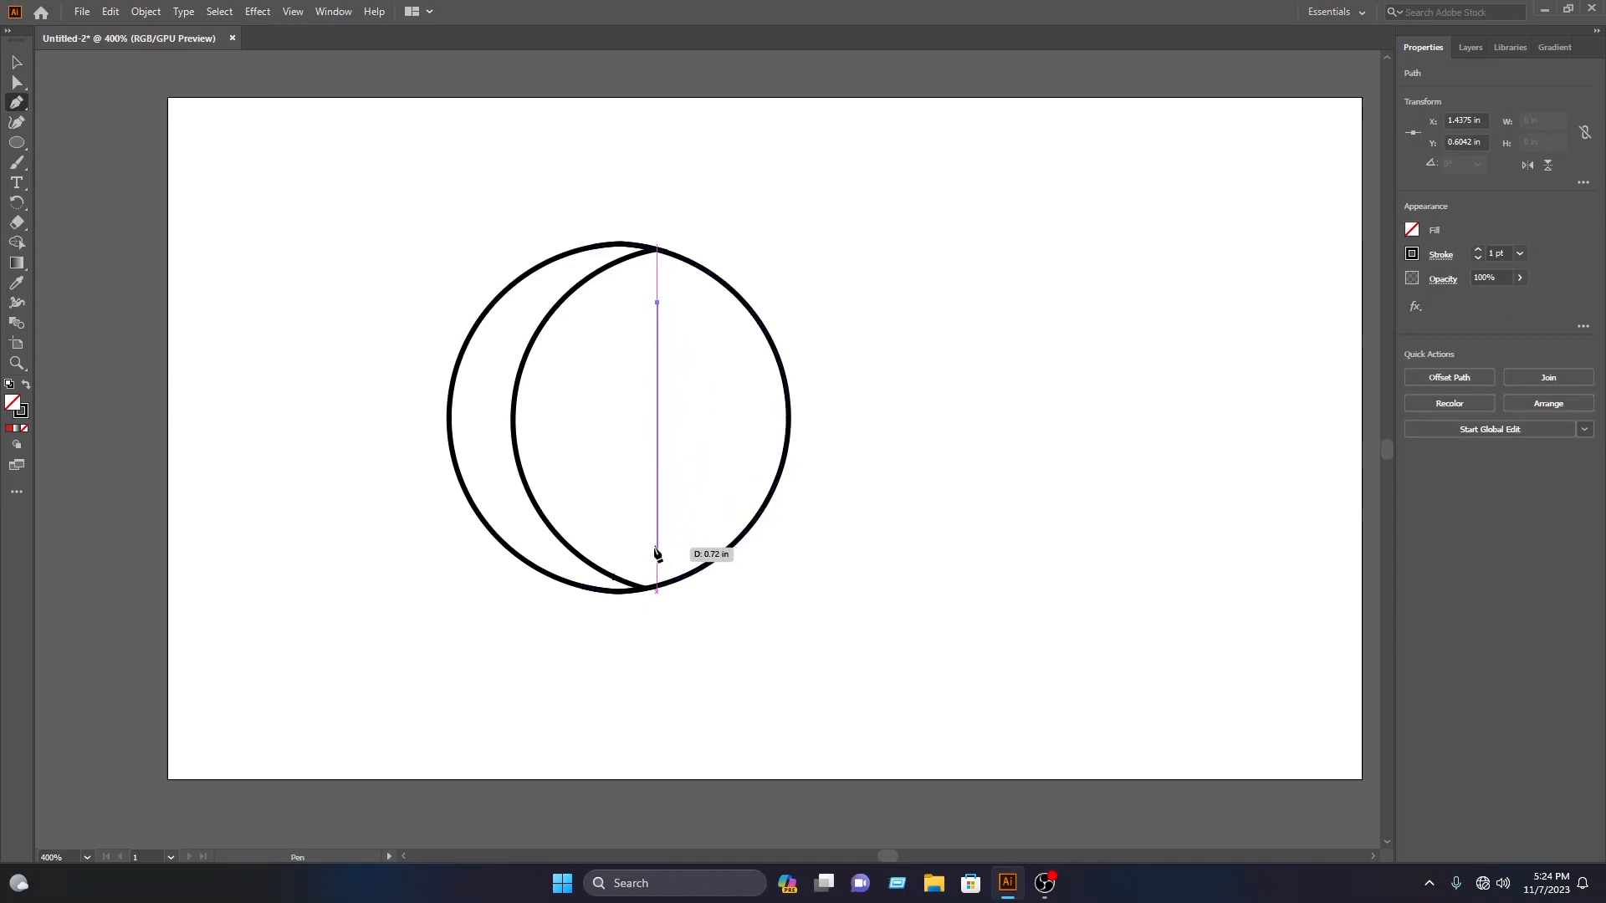
{"action": "left_click_drag", "start_coordinate": [657, 536], "coordinate": [562, 654]}
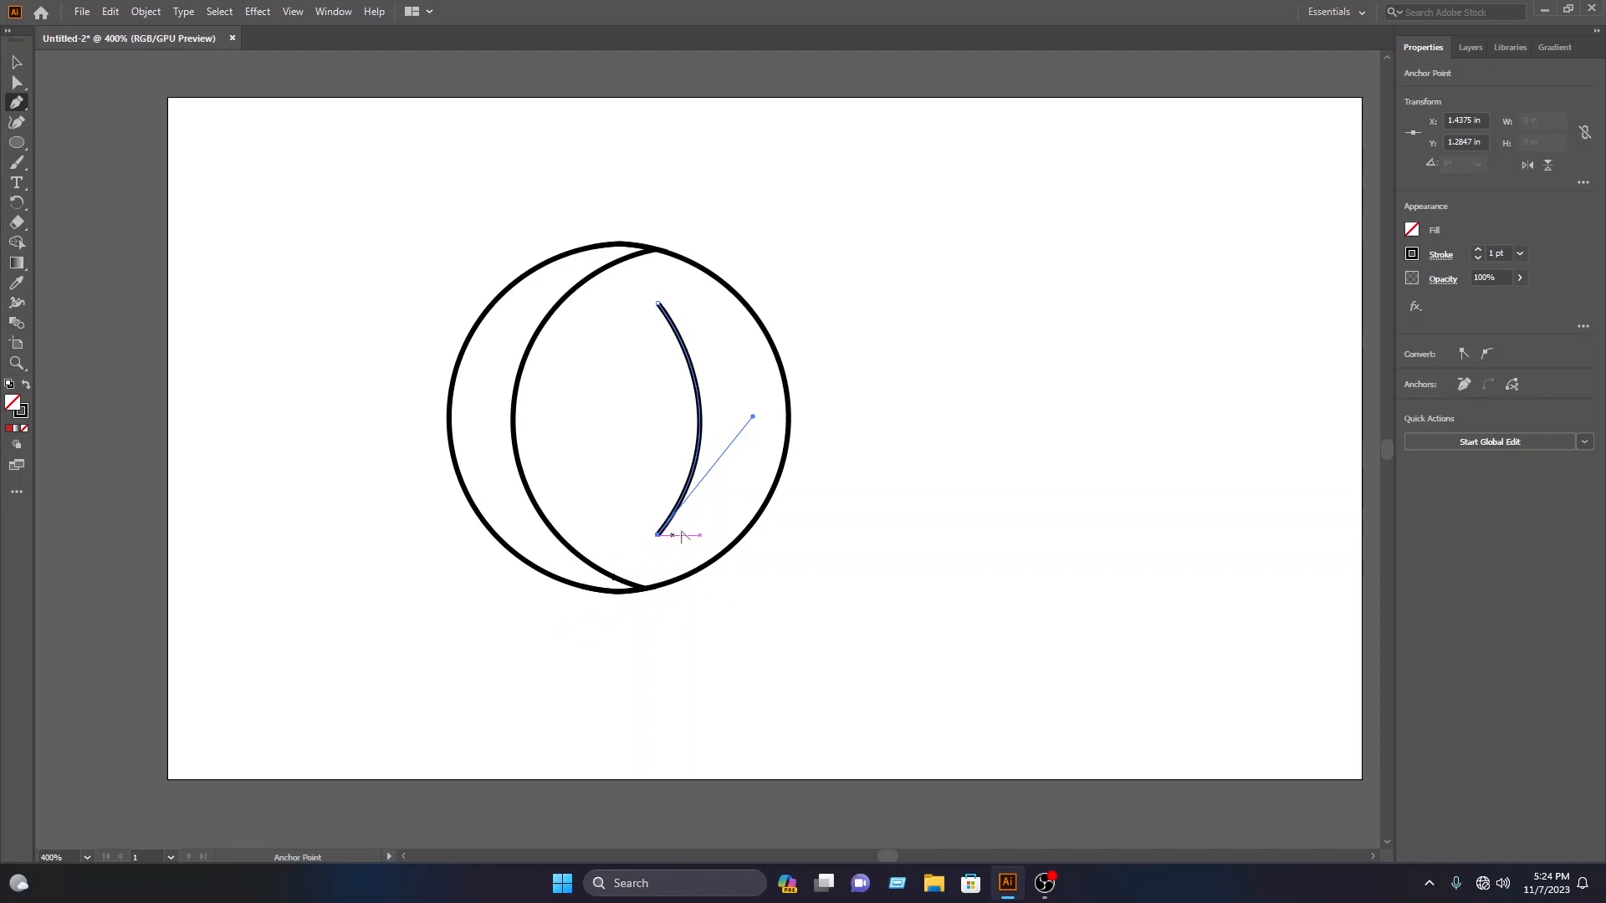
{"action": "left_click_drag", "start_coordinate": [657, 303], "coordinate": [525, 177]}
{"action": "key", "text": "v"}
{"action": "left_click", "coordinate": [962, 385]}
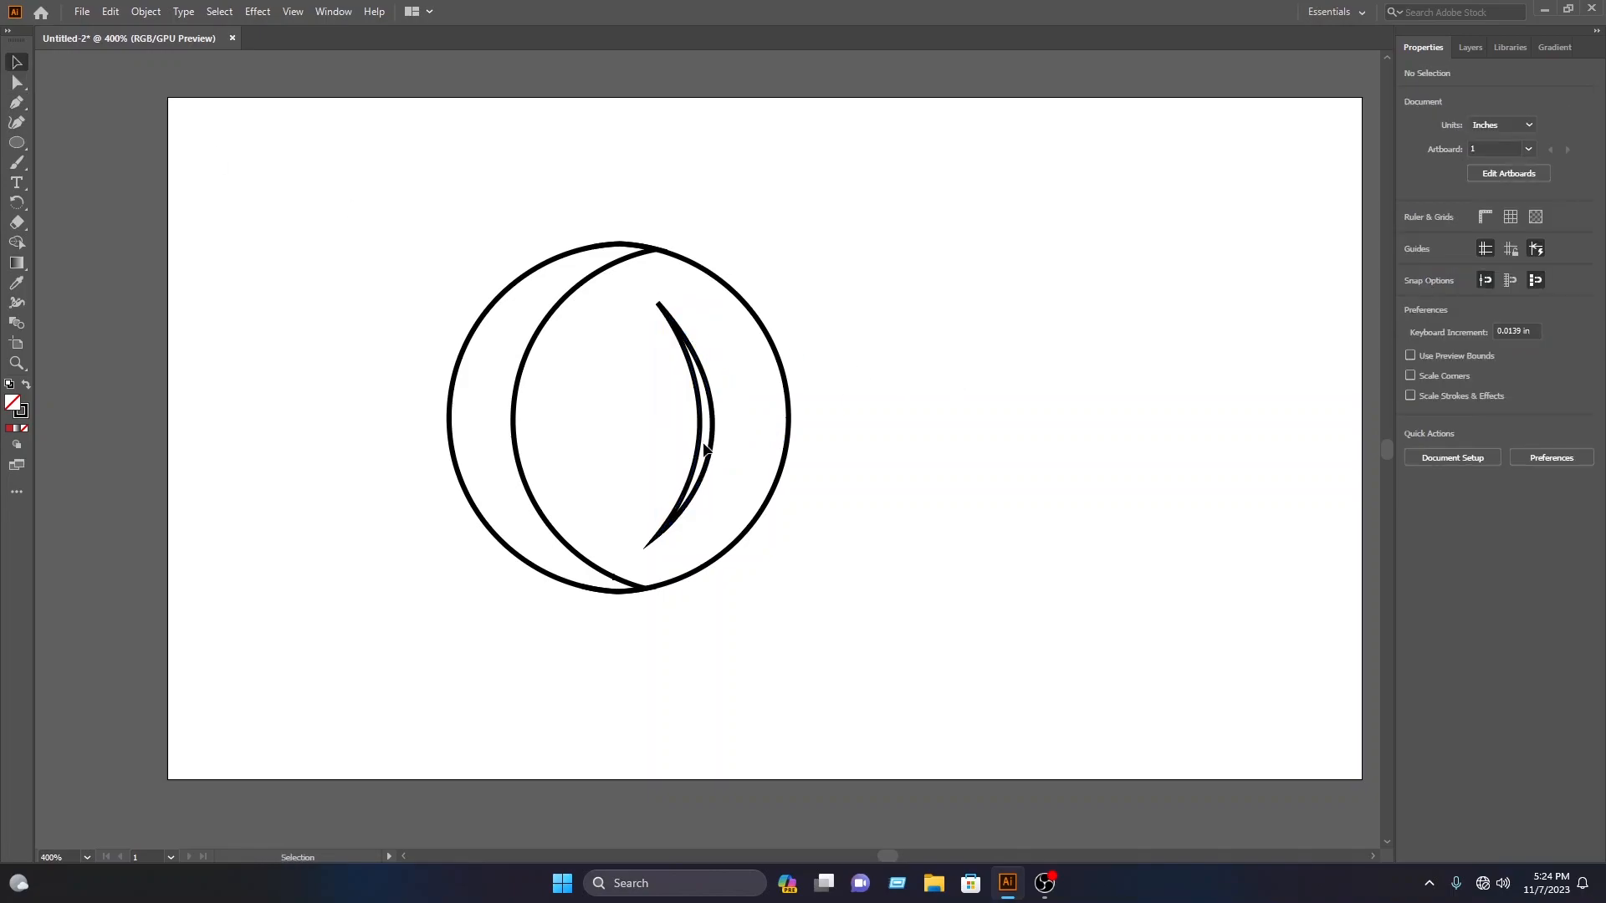
- Give the thin crescent a yellow fill and no stroke
{"action": "left_click", "coordinate": [708, 453]}
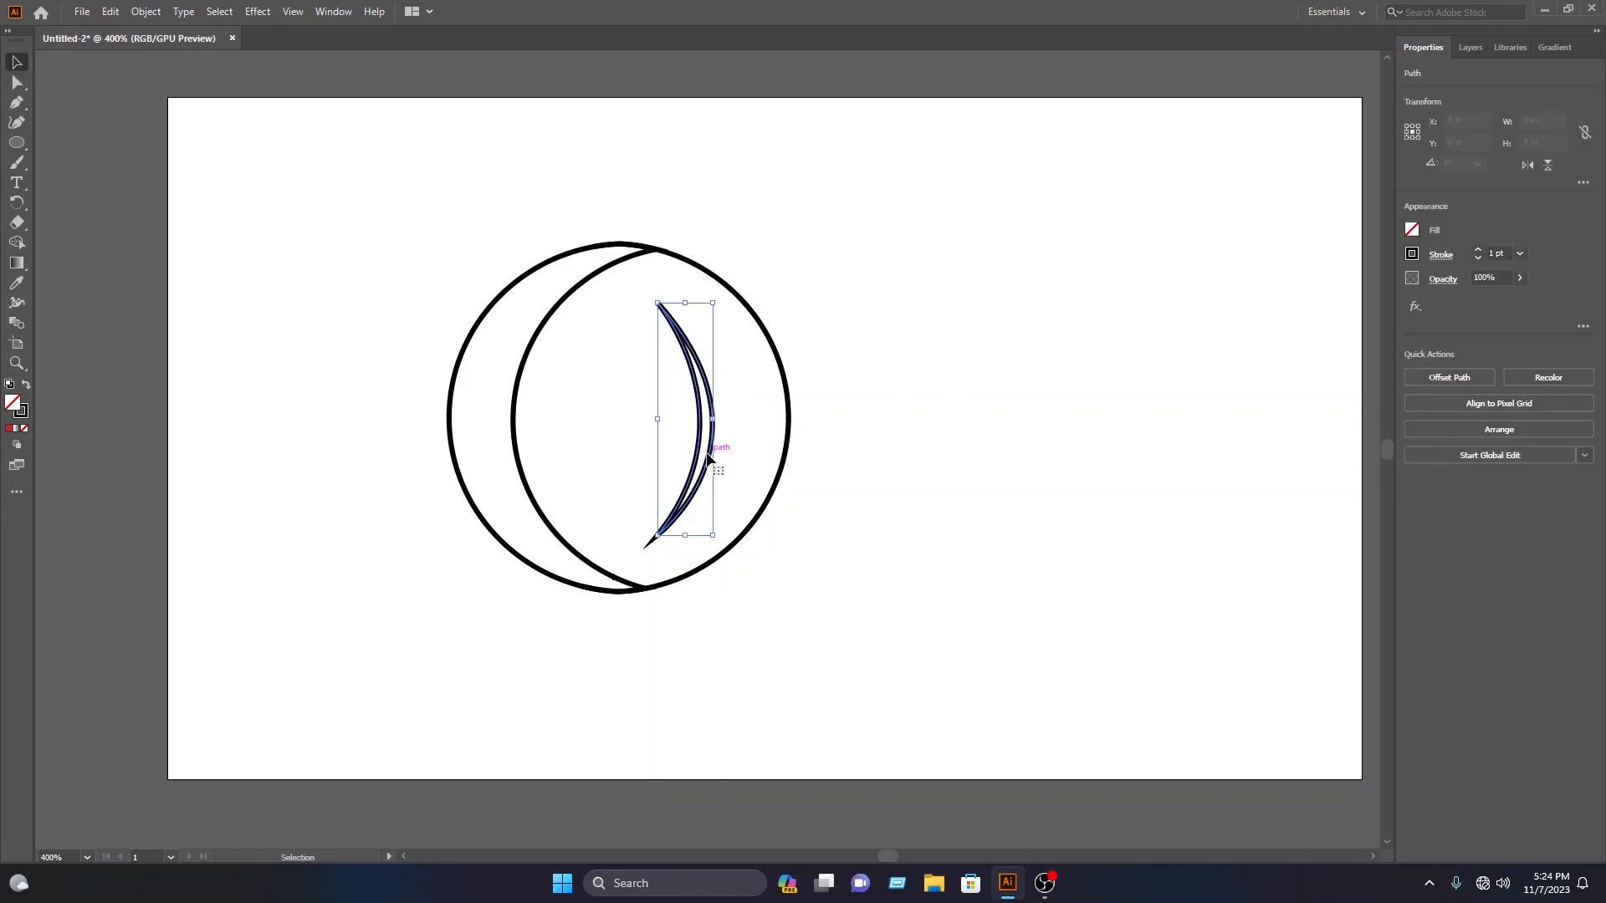
{"action": "left_click", "coordinate": [1411, 230]}
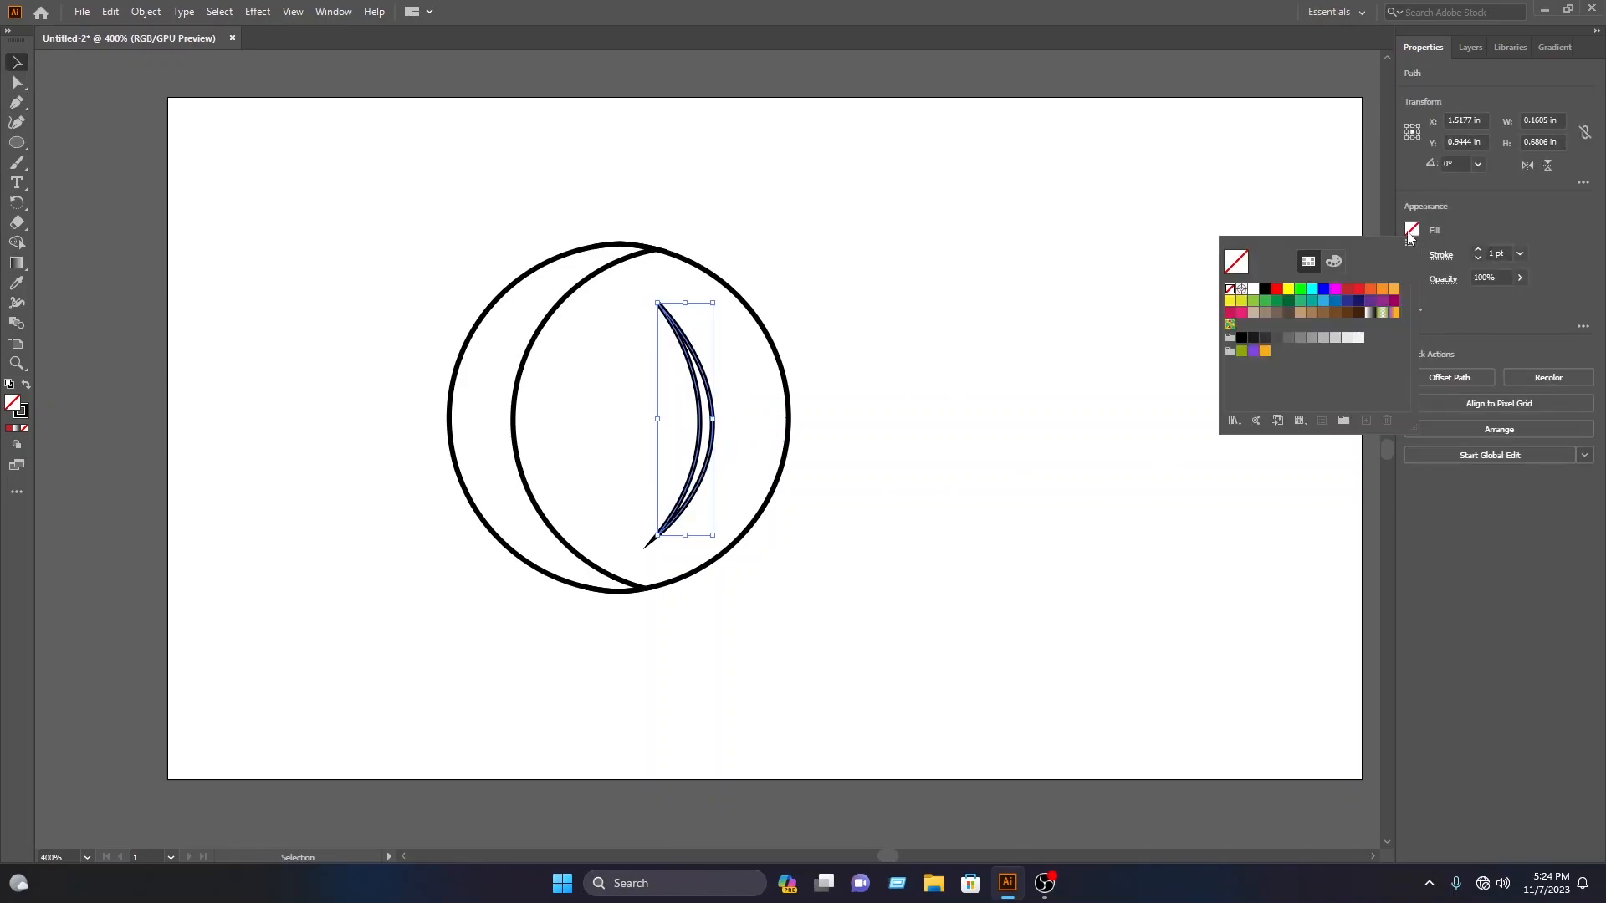
{"action": "left_click", "coordinate": [1287, 293]}
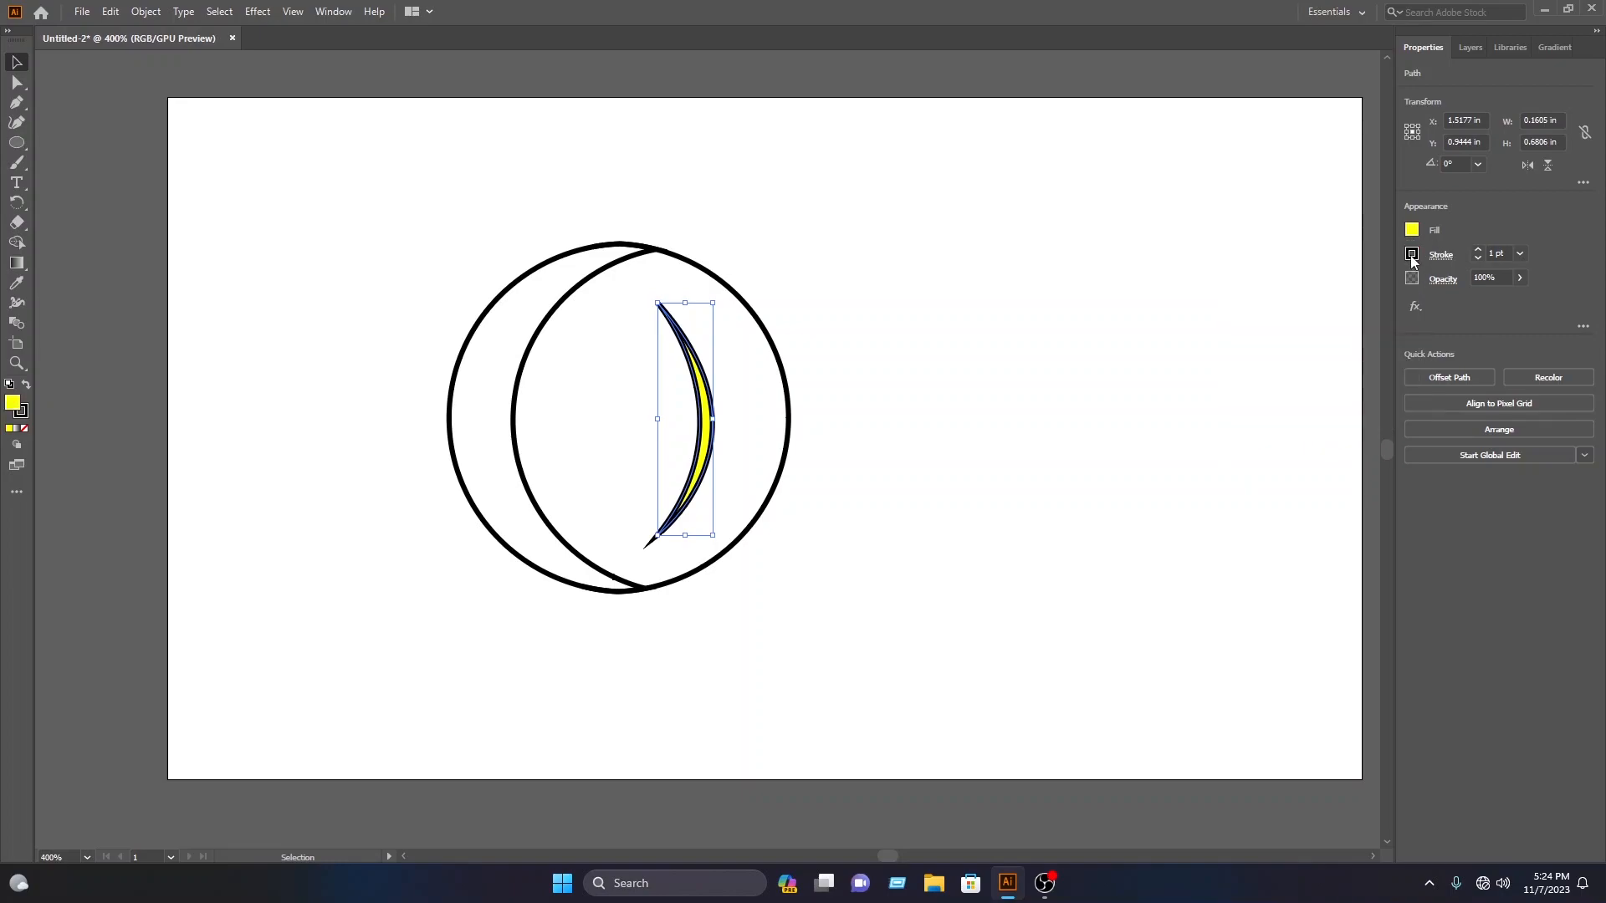
{"action": "left_click", "coordinate": [1411, 254]}
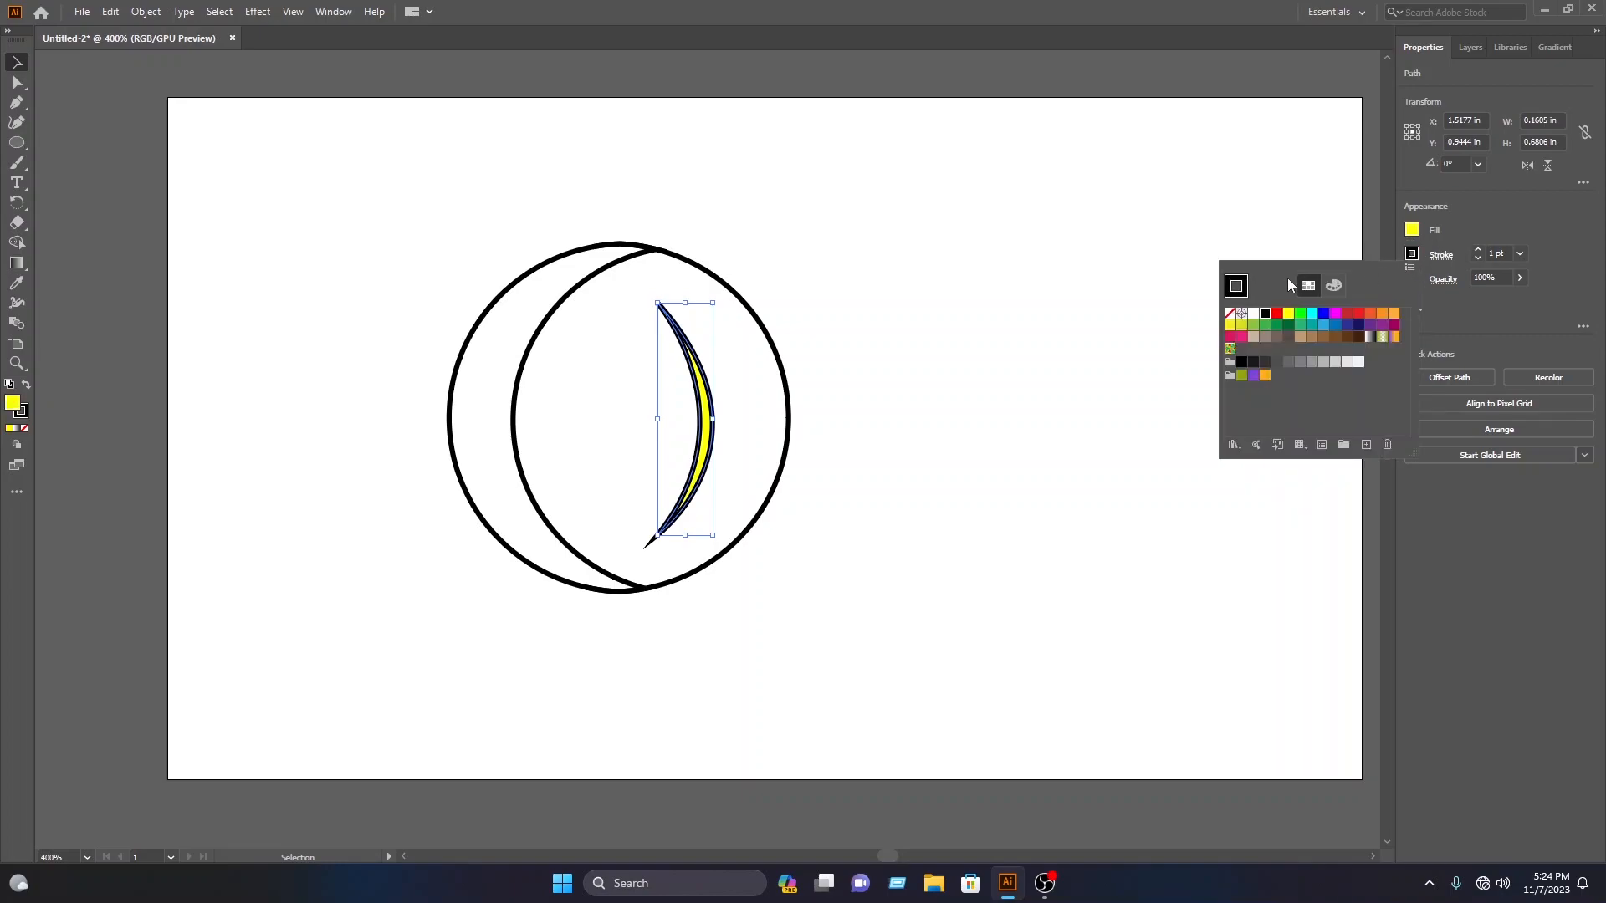
{"action": "left_click", "coordinate": [1230, 314]}
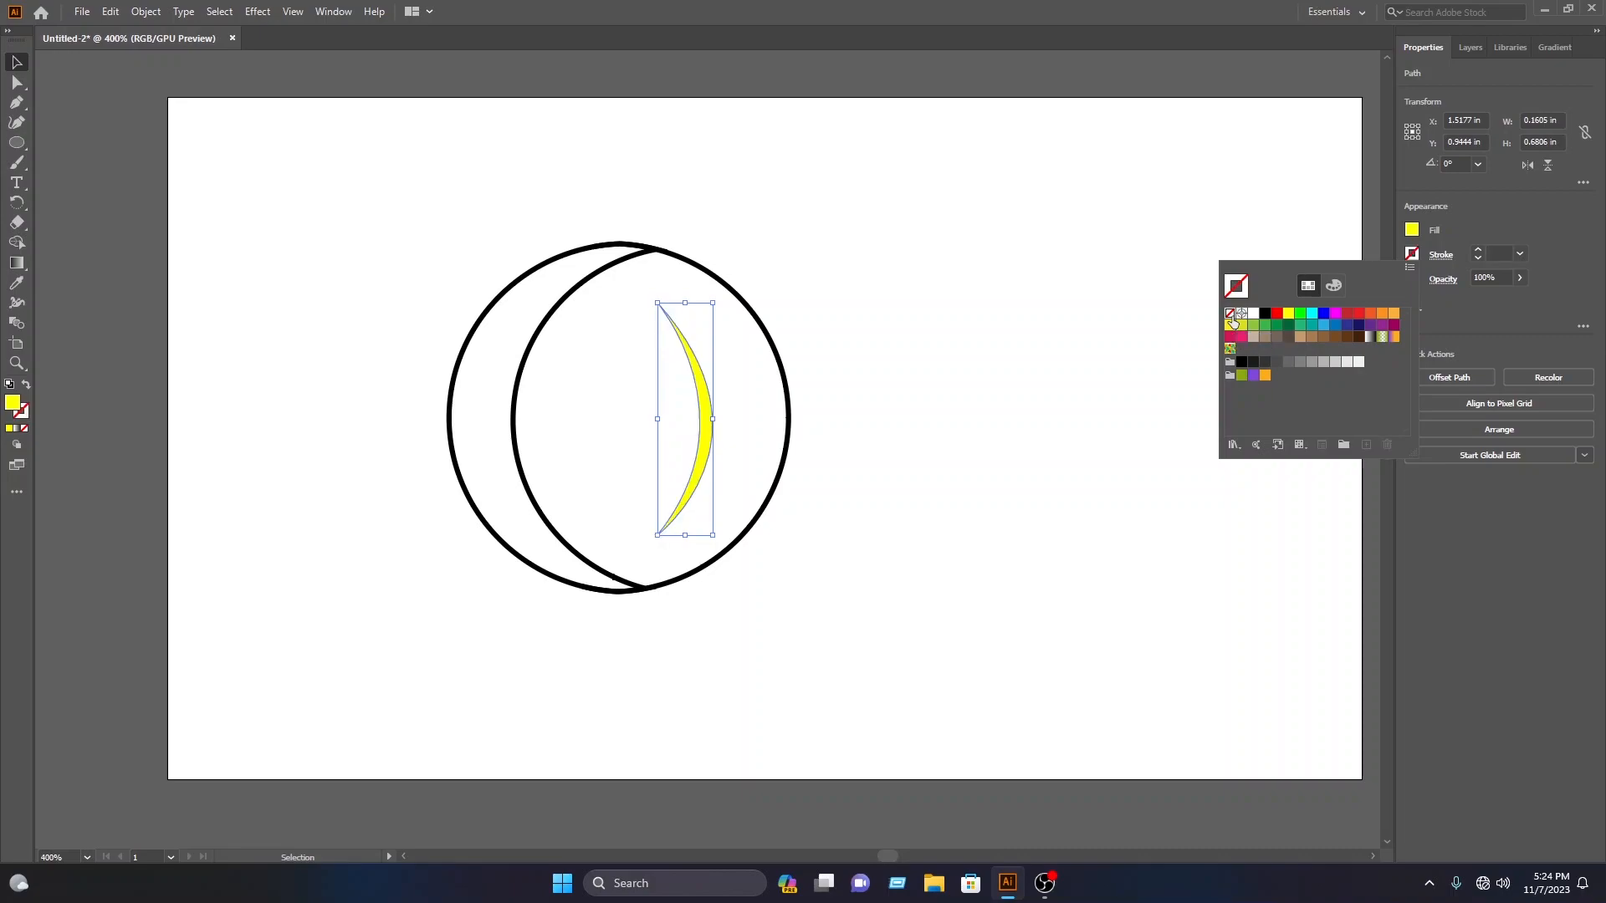
{"action": "left_click", "coordinate": [976, 204]}
- Move the yellow crescent right towards the circle's edge and scale it to about 0.18 in wide and 0.76 in tall
{"action": "mouse_move", "coordinate": [704, 423]}
{"action": "left_mouse_down"}
{"action": "mouse_move", "coordinate": [801, 417]}
{"action": "mouse_move", "coordinate": [716, 417]}
{"action": "mouse_move", "coordinate": [733, 434]}
{"action": "left_mouse_up"}
{"action": "left_click", "coordinate": [933, 326]}
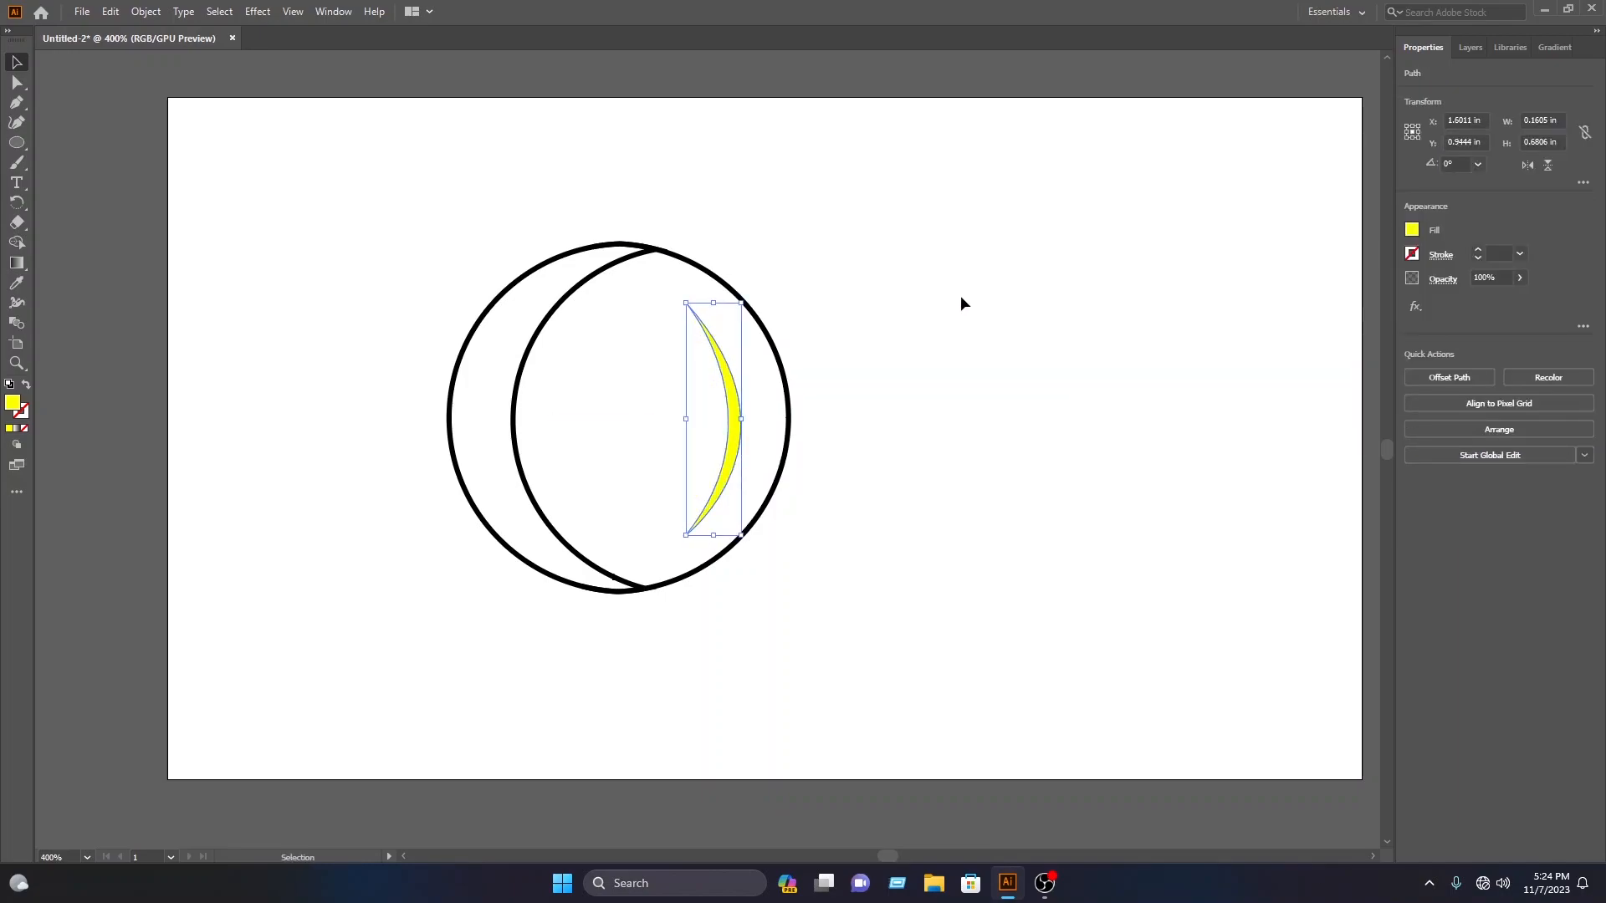
{"action": "left_click", "coordinate": [961, 301]}
{"action": "left_click", "coordinate": [723, 376]}
{"action": "left_click_drag", "start_coordinate": [713, 303], "coordinate": [718, 270]}
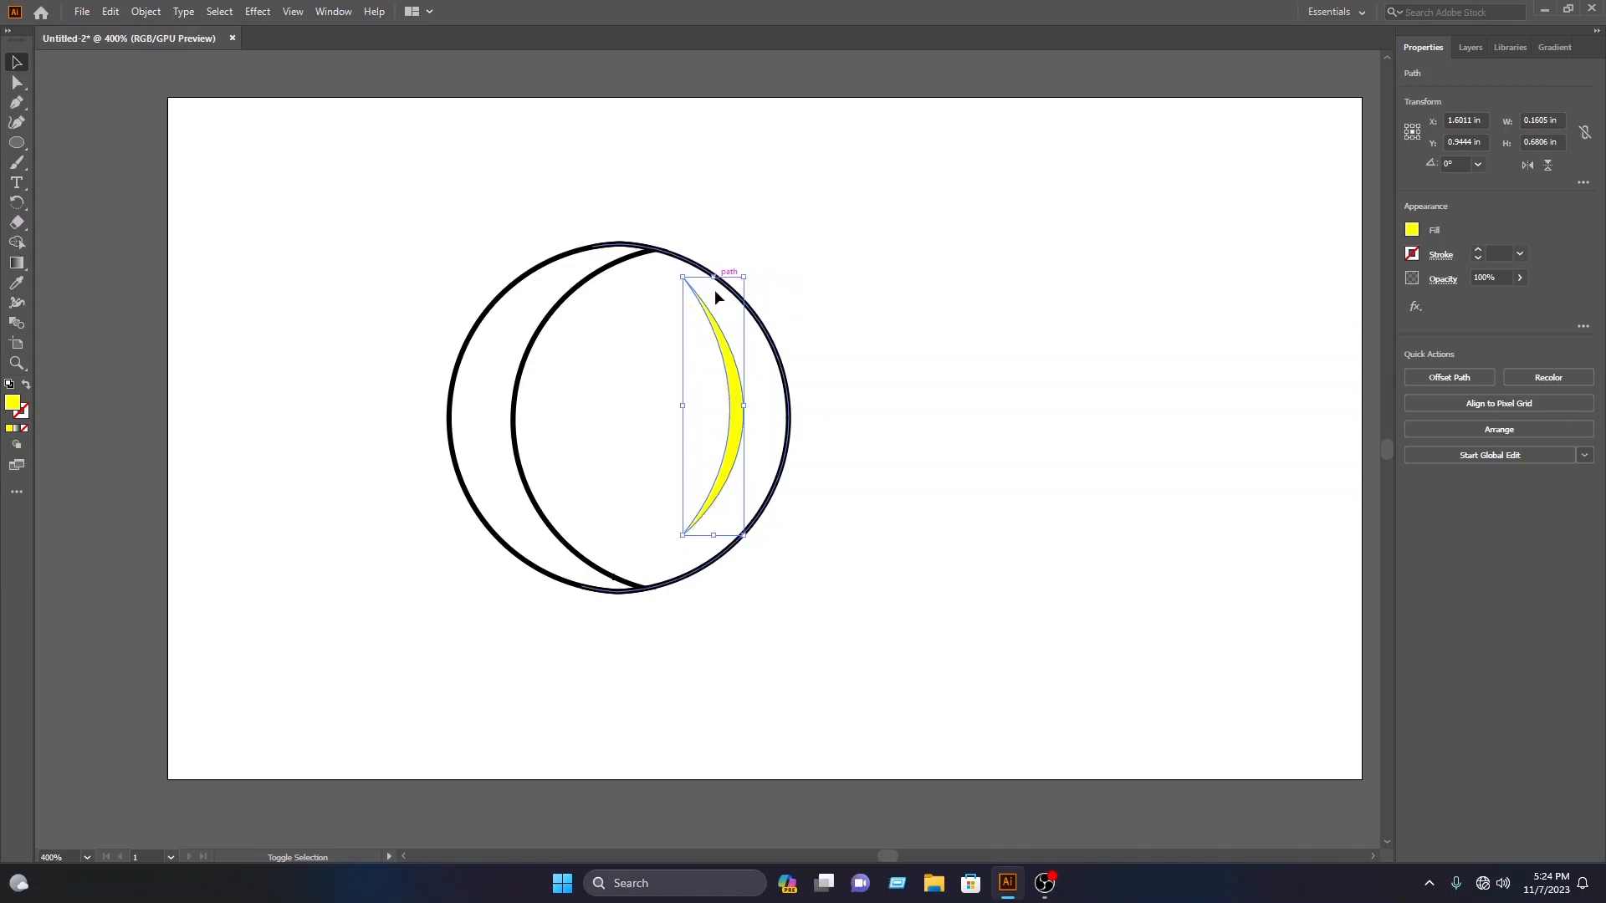
{"action": "left_click_drag", "start_coordinate": [734, 413], "coordinate": [730, 423]}
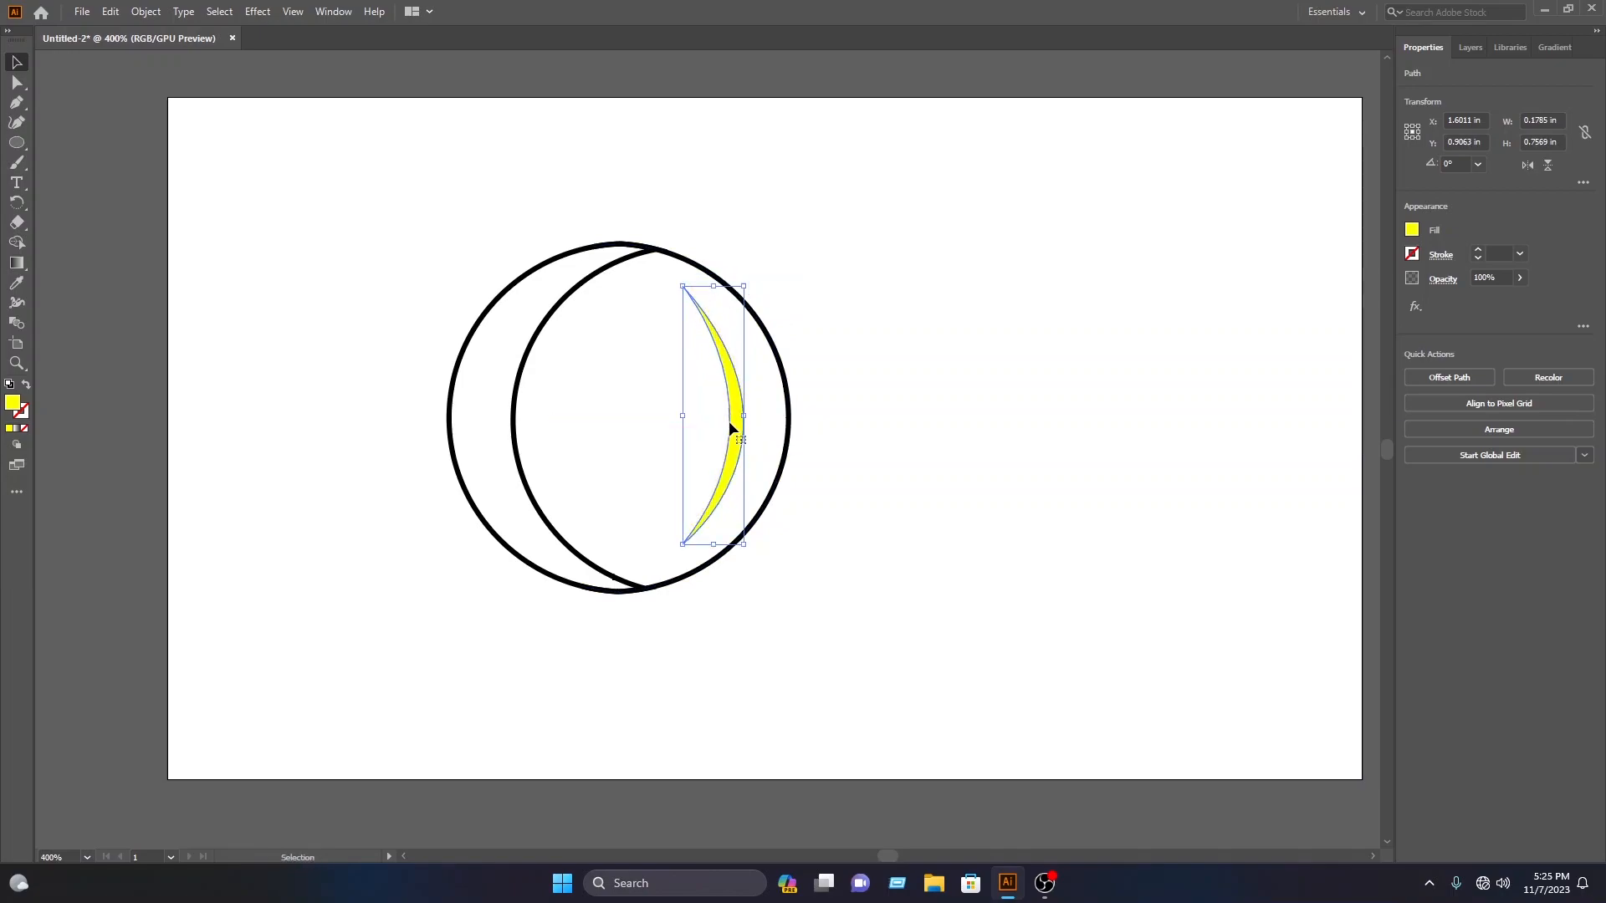
{"action": "left_click", "coordinate": [905, 338]}
- Duplicate the yellow crescent leftwards to form a row of four evenly spaced crescents inside the circle
{"action": "left_click", "coordinate": [741, 421]}
{"action": "left_click_drag", "start_coordinate": [733, 418], "coordinate": [638, 455]}
{"action": "left_click", "coordinate": [347, 226]}
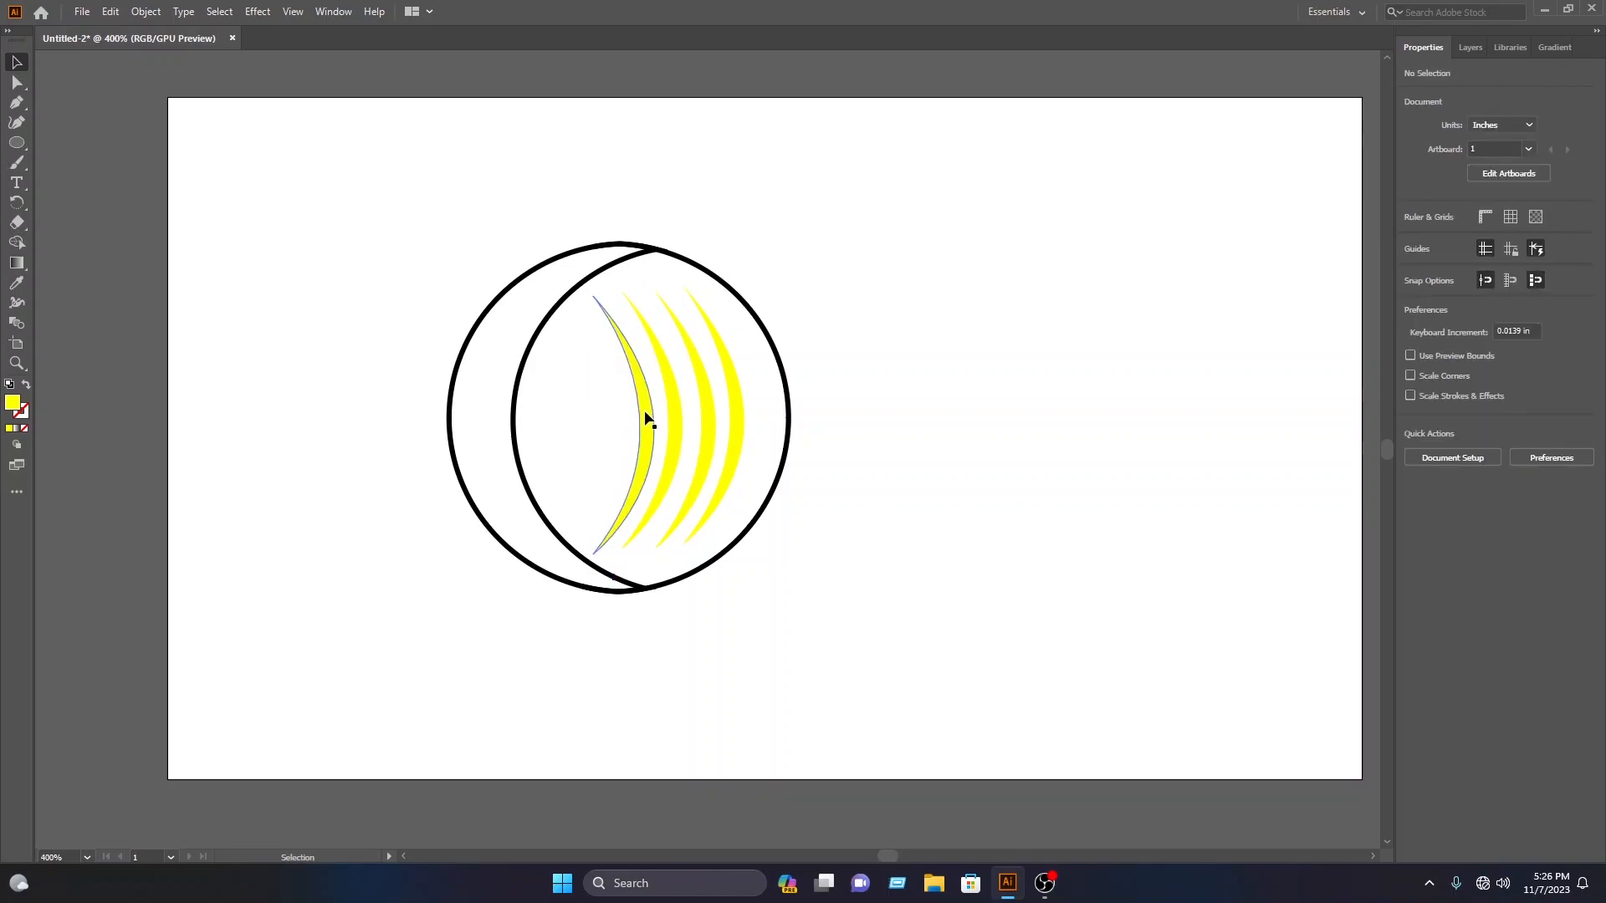
- Add three copies of the crescent rotated about 180°, placed at the left of the row so they cross the originals
{"action": "left_click", "coordinate": [649, 418]}
{"action": "left_click_drag", "start_coordinate": [642, 415], "coordinate": [618, 418]}
{"action": "left_click_drag", "start_coordinate": [639, 293], "coordinate": [553, 635]}
{"action": "left_click_drag", "start_coordinate": [576, 425], "coordinate": [610, 426]}
{"action": "left_click", "coordinate": [945, 439]}
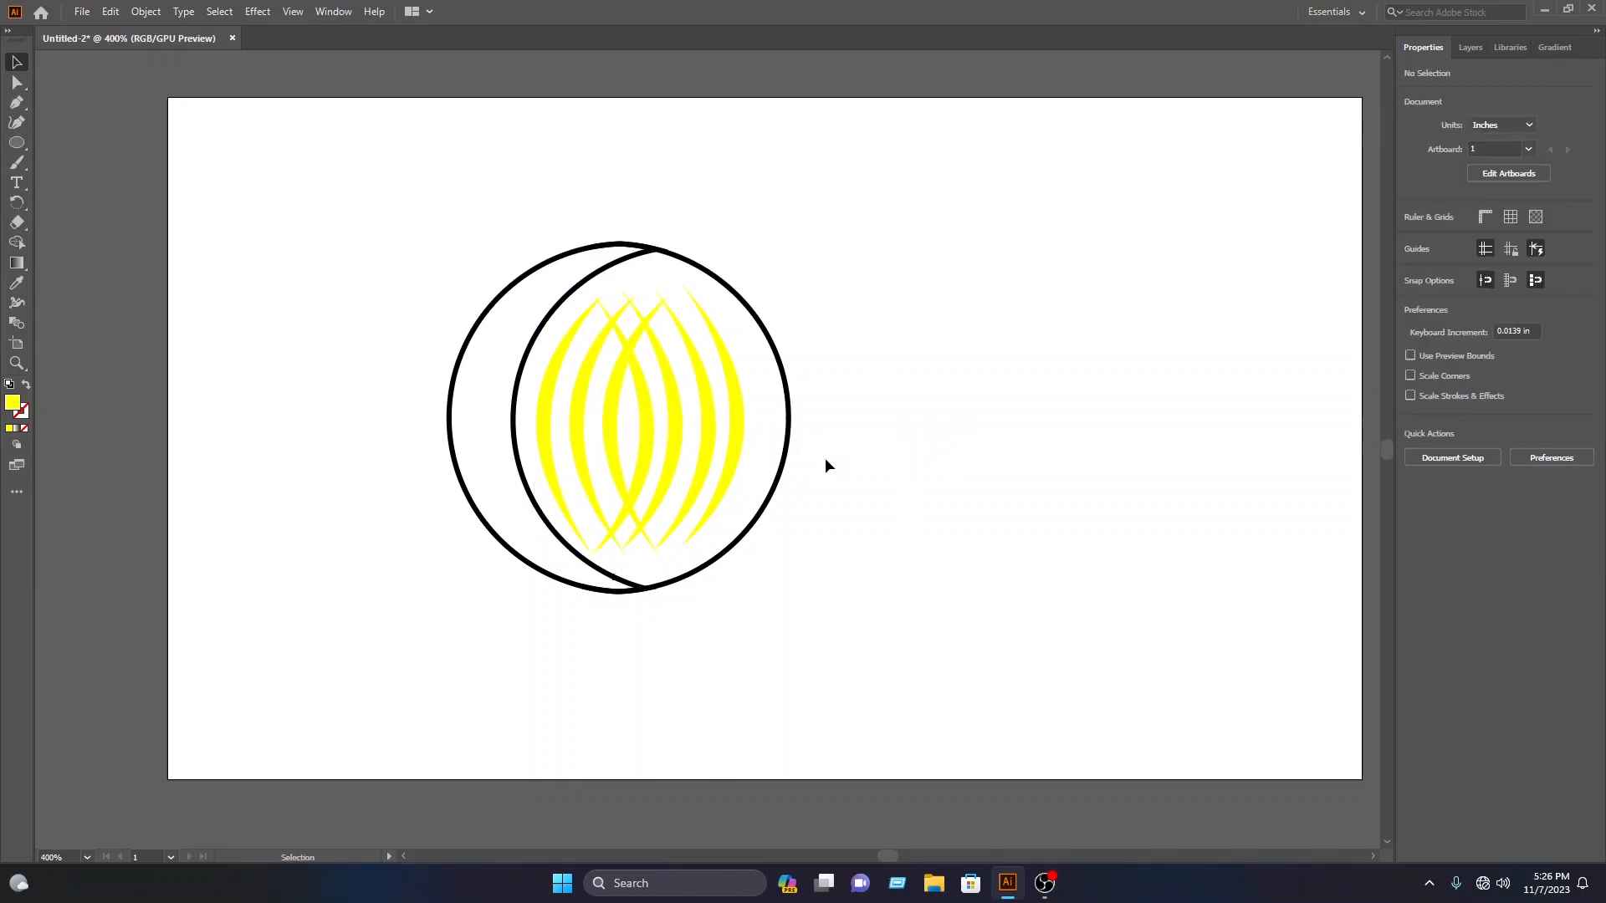
- Move all the yellow crescents slightly right to centre them in the open area of the circle, and deselect them
{"action": "left_click", "coordinate": [536, 424]}
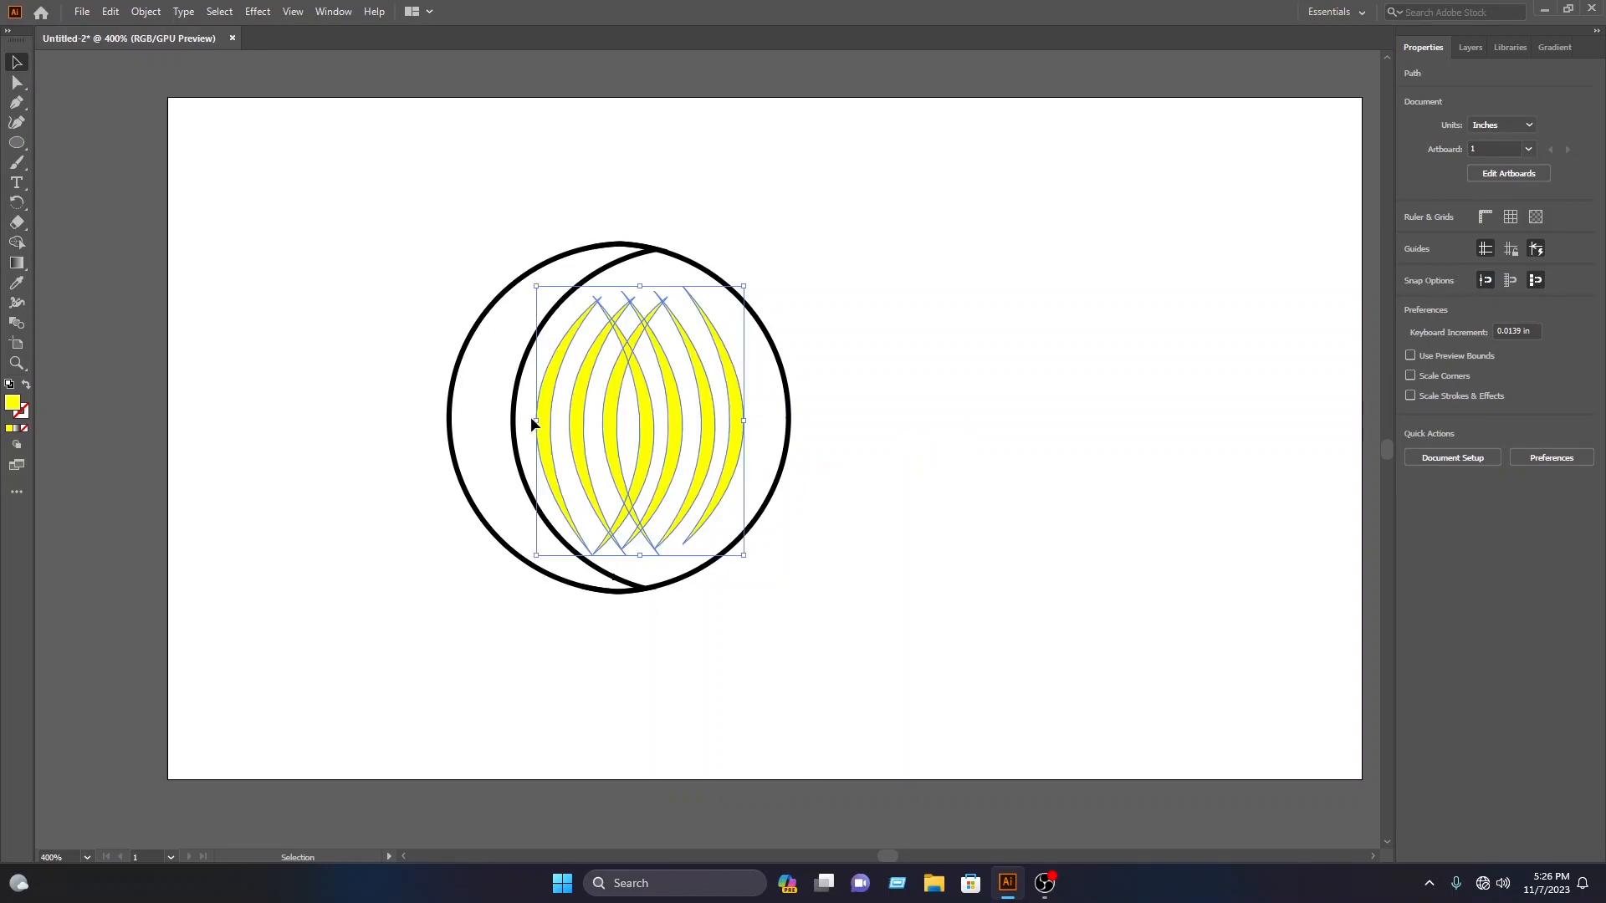
{"action": "left_click_drag", "start_coordinate": [545, 424], "coordinate": [555, 424]}
{"action": "left_click", "coordinate": [993, 399]}
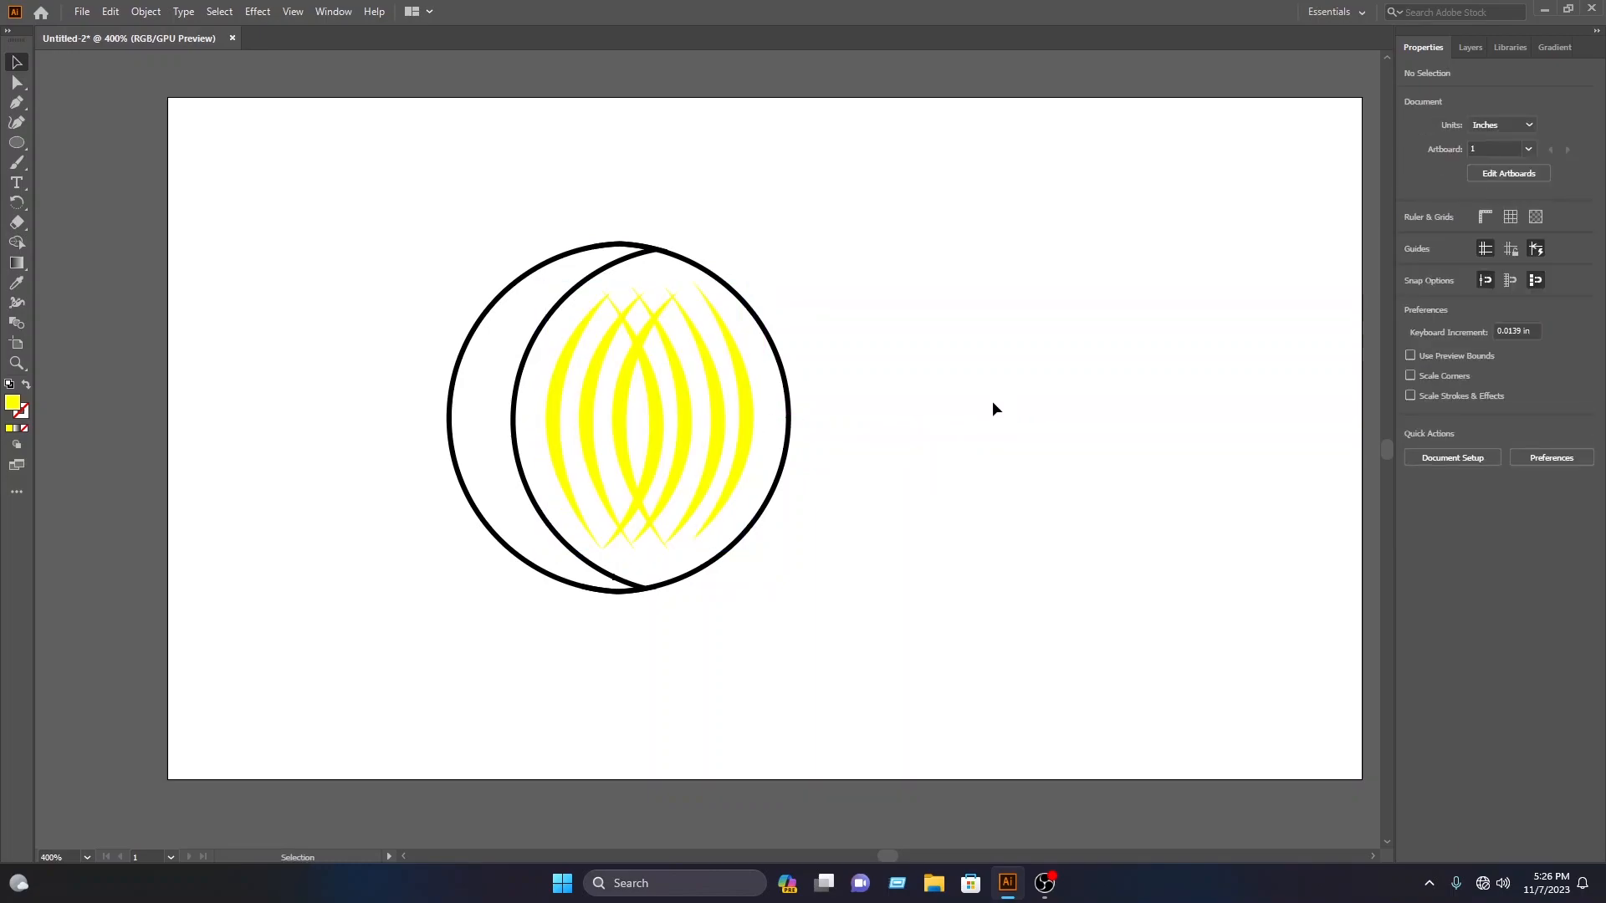
- Recolour the strokes of the large crescent outline and the circle outline dark red, and deselect them
{"action": "left_click", "coordinate": [573, 557]}
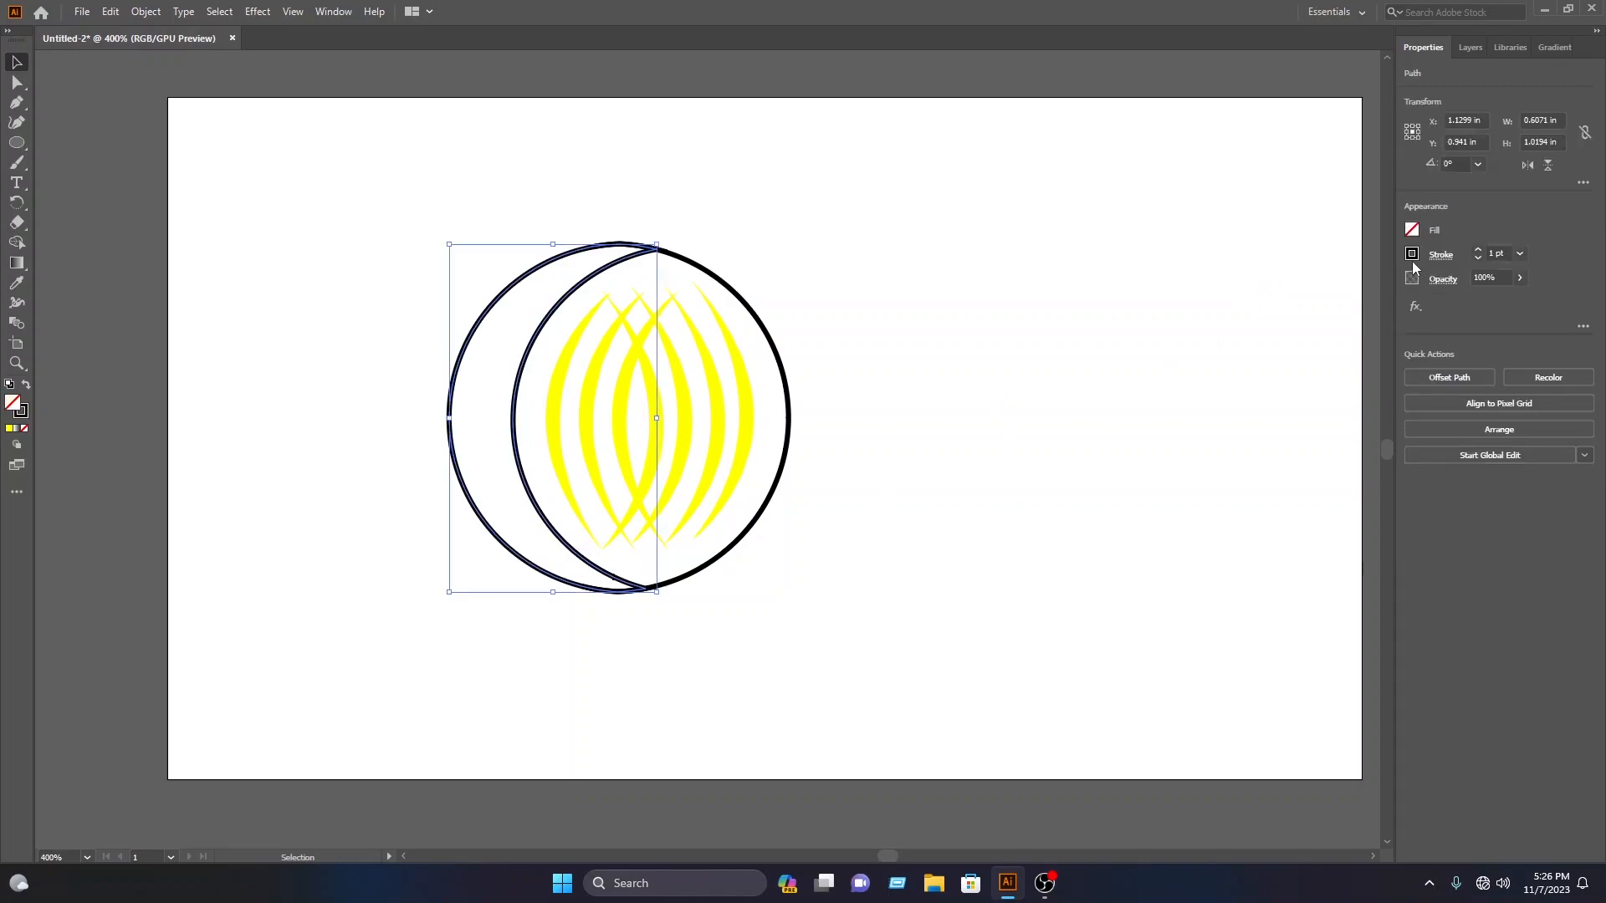
{"action": "left_click", "coordinate": [1411, 254]}
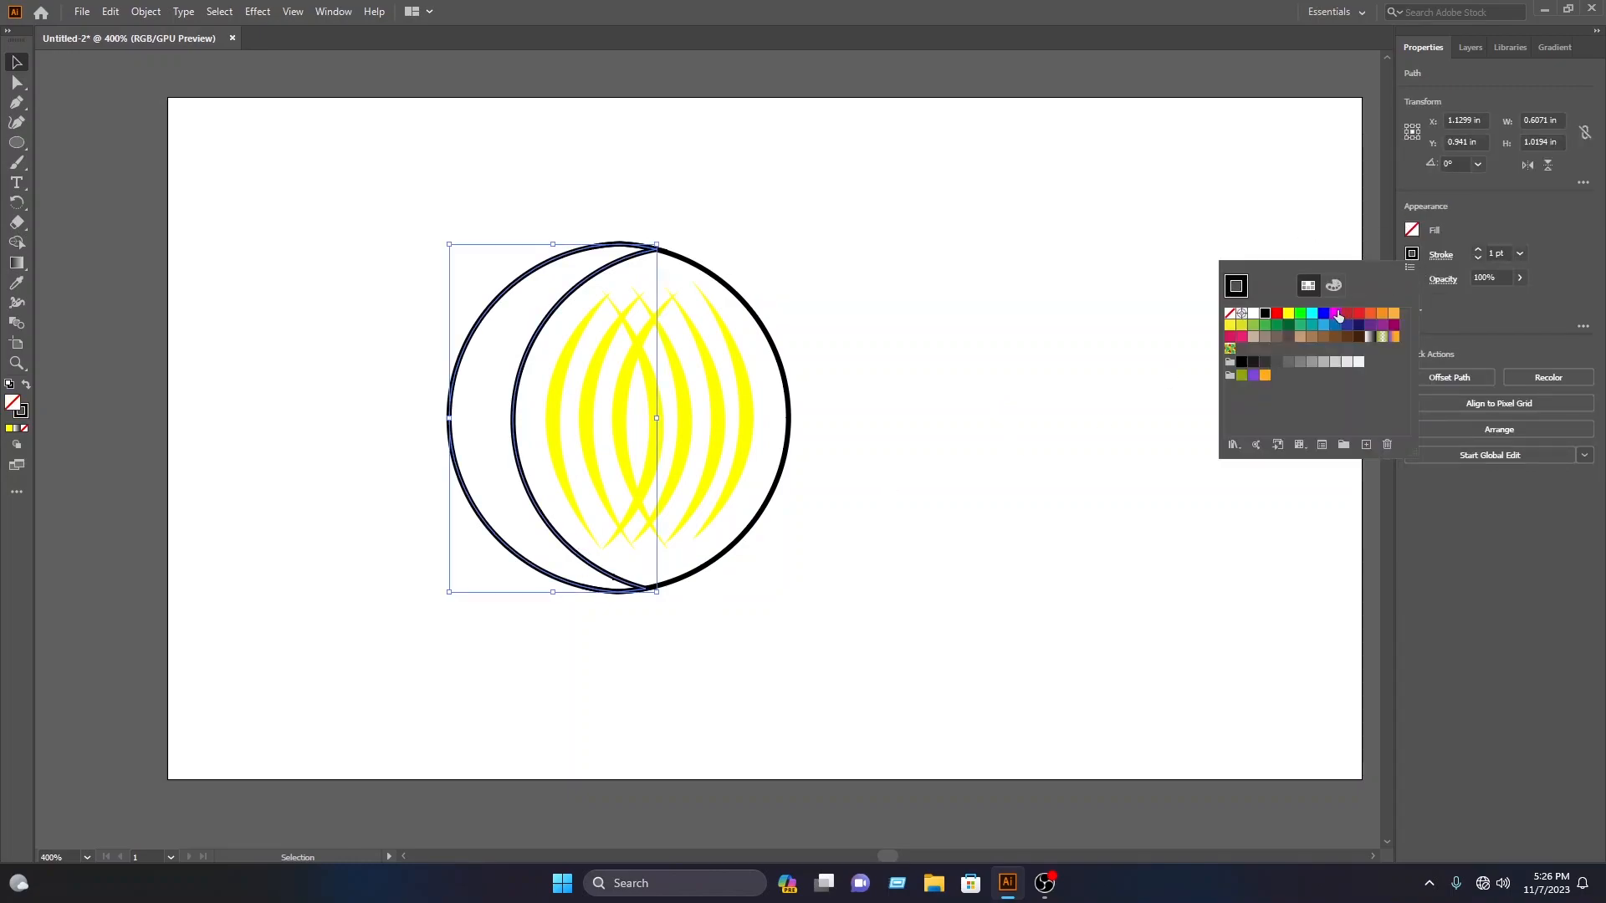
{"action": "left_click", "coordinate": [1354, 313]}
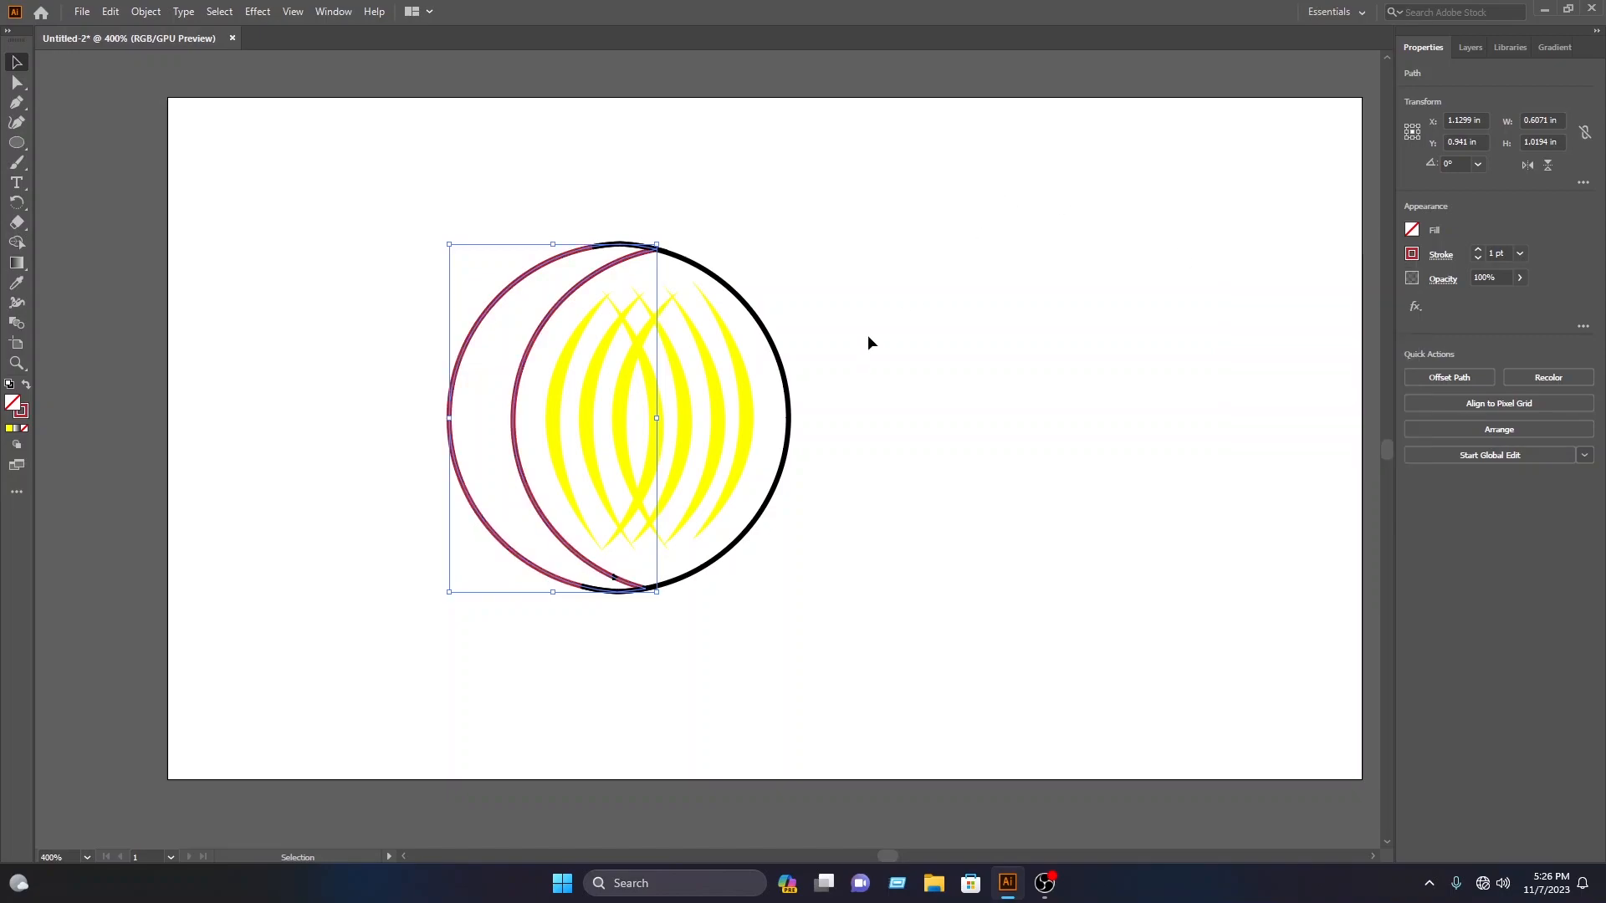
{"action": "left_click", "coordinate": [789, 393]}
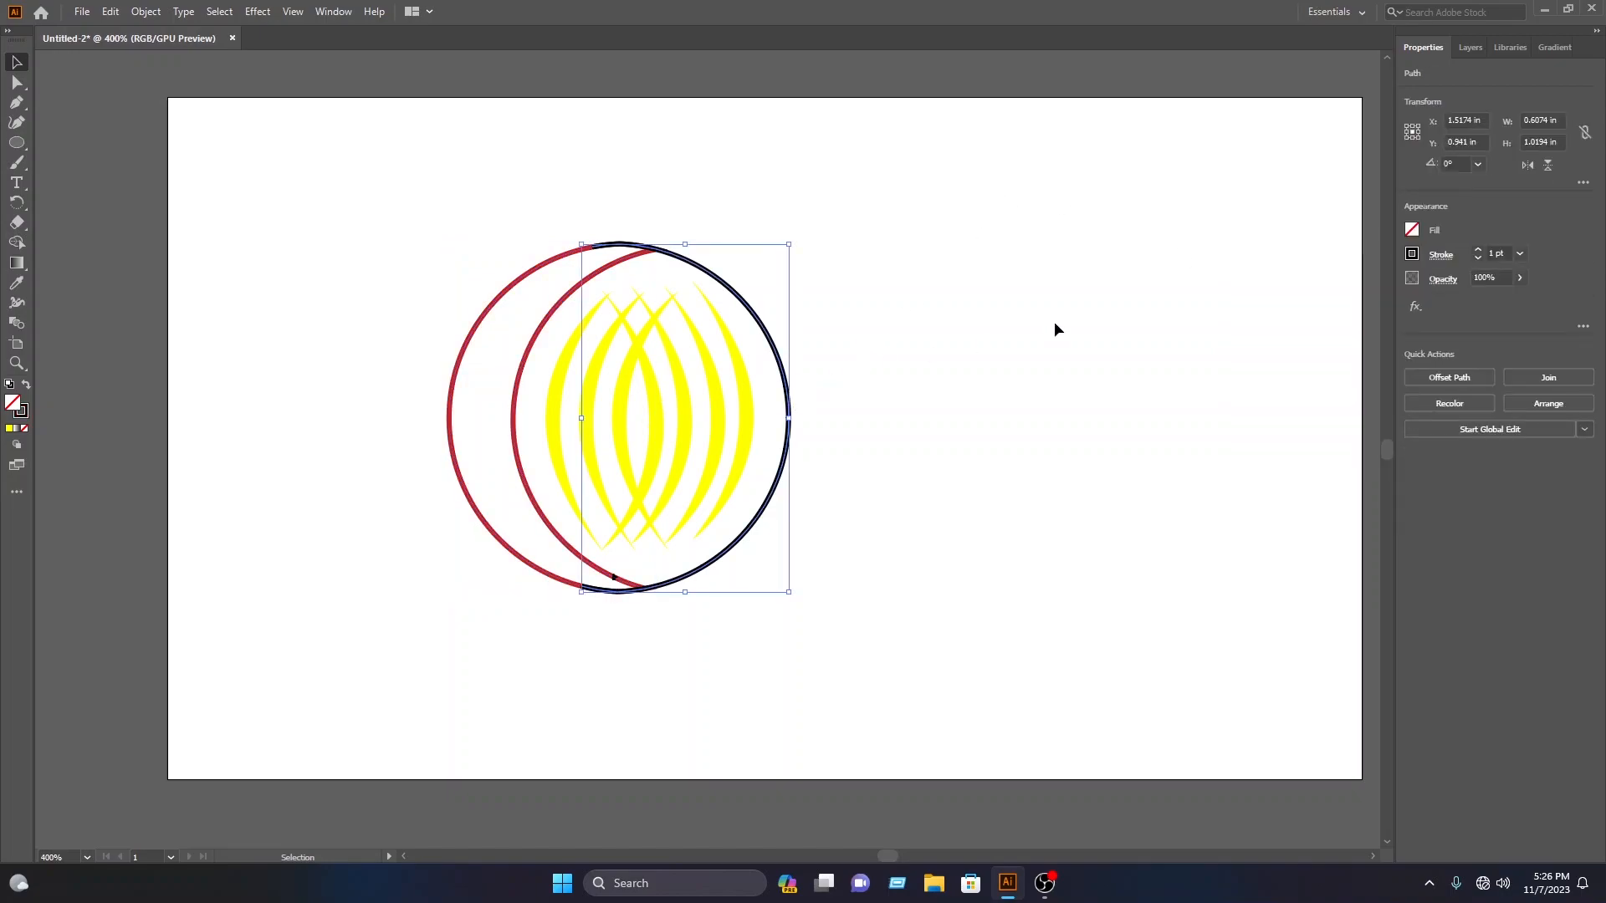
{"action": "left_click", "coordinate": [1412, 254]}
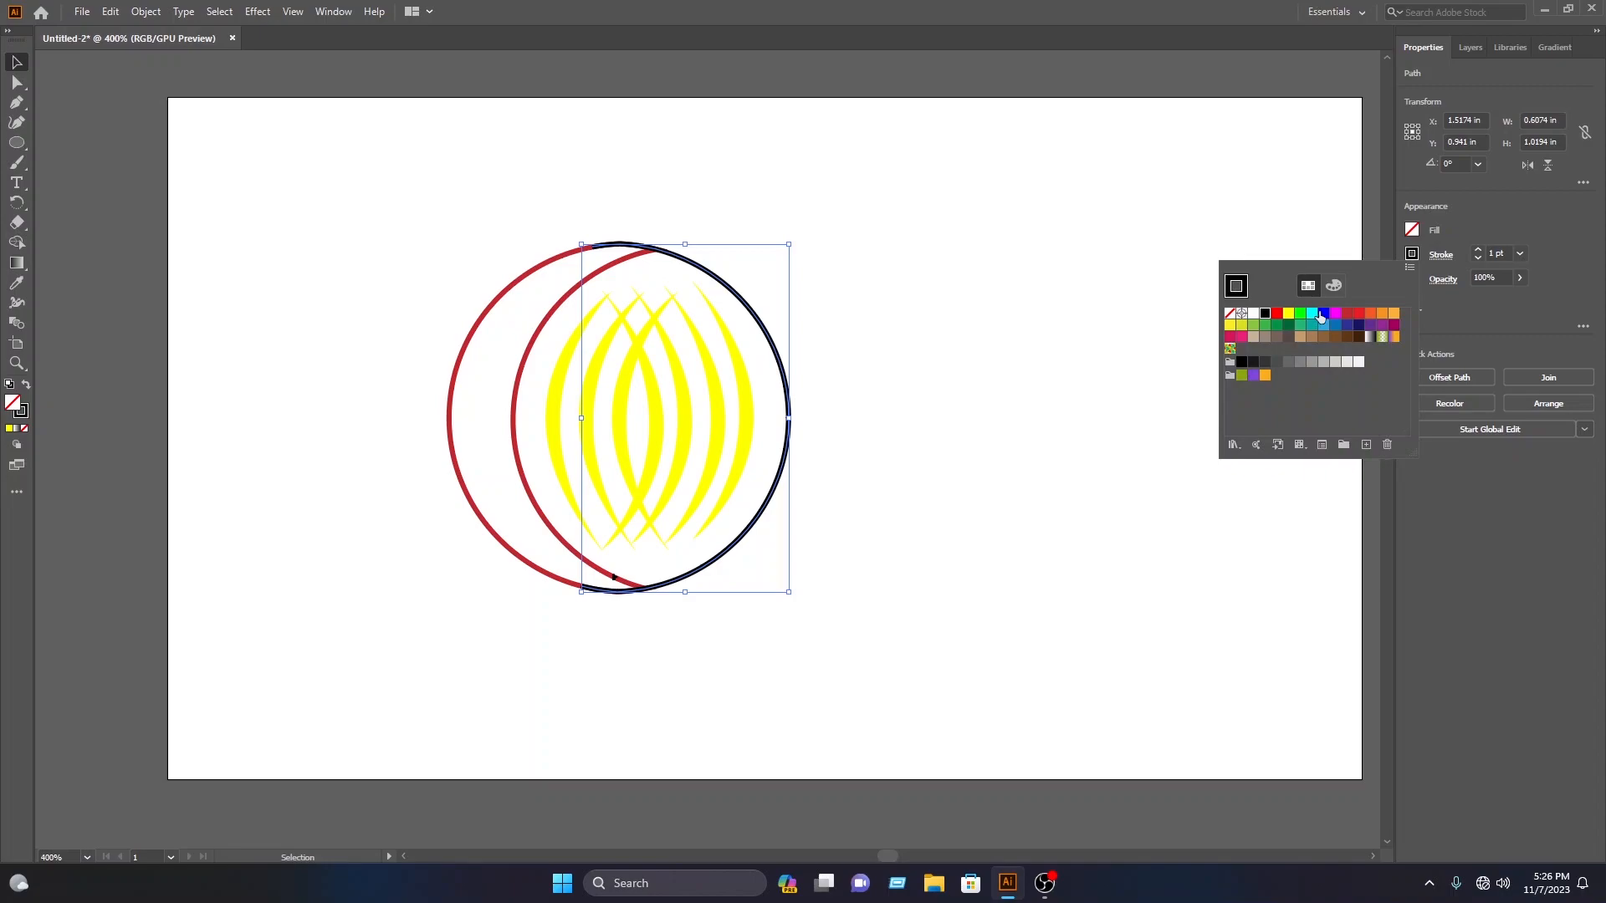
{"action": "left_click", "coordinate": [1348, 313]}
{"action": "left_click", "coordinate": [962, 322]}
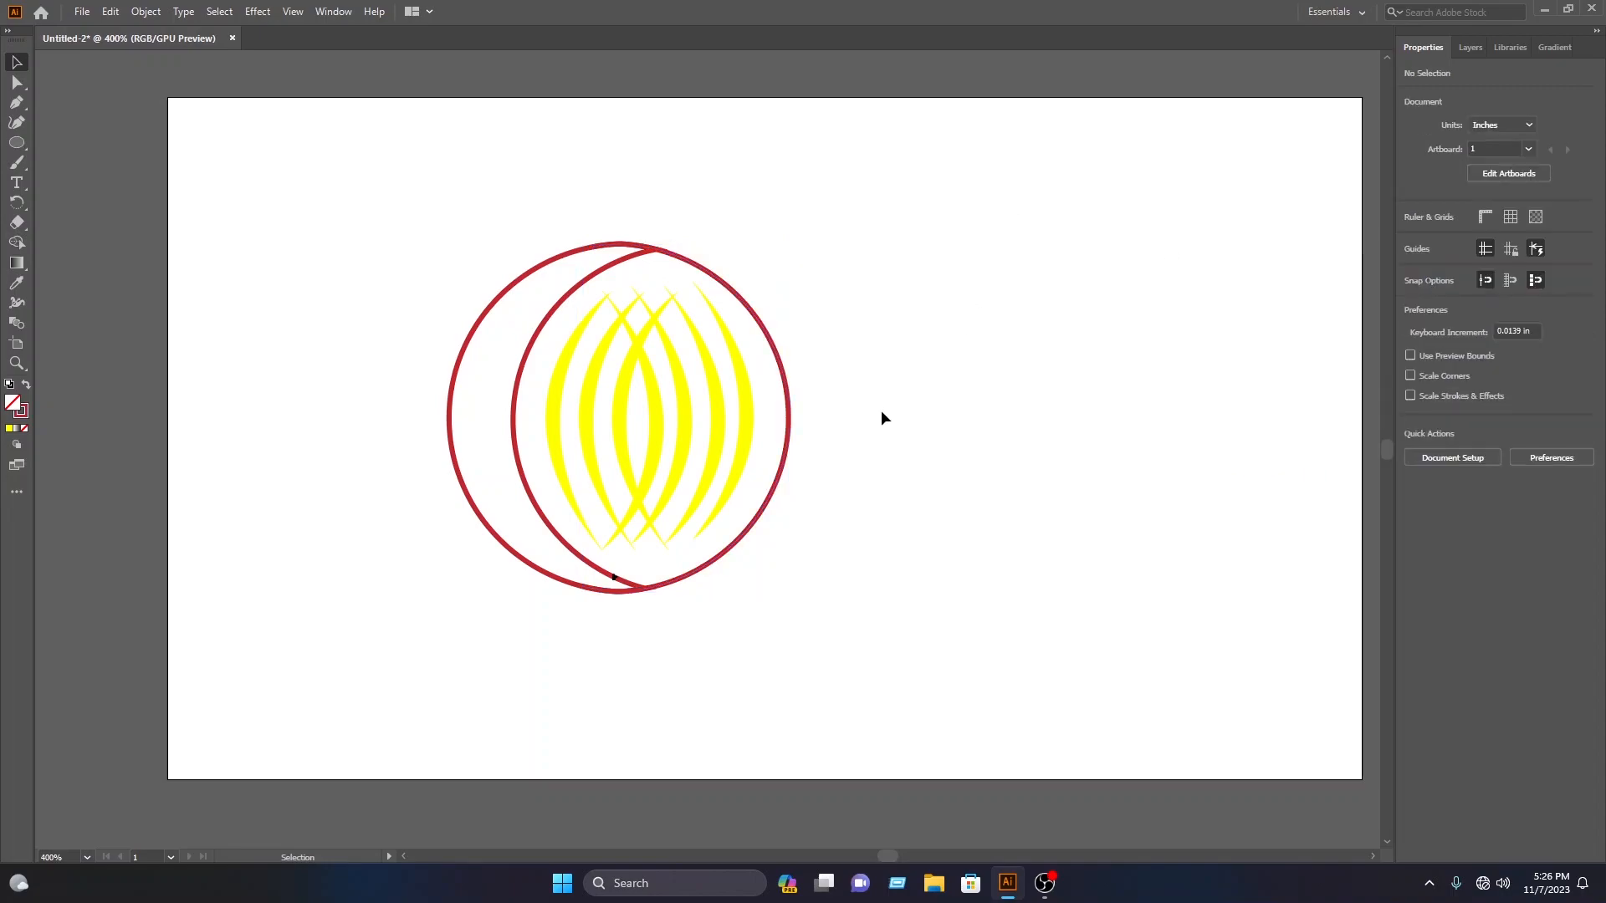
- Apply a linear gradient to the rightmost yellow crescent and colour its right end stop orange (#F15A24)
{"action": "left_click", "coordinate": [744, 445]}
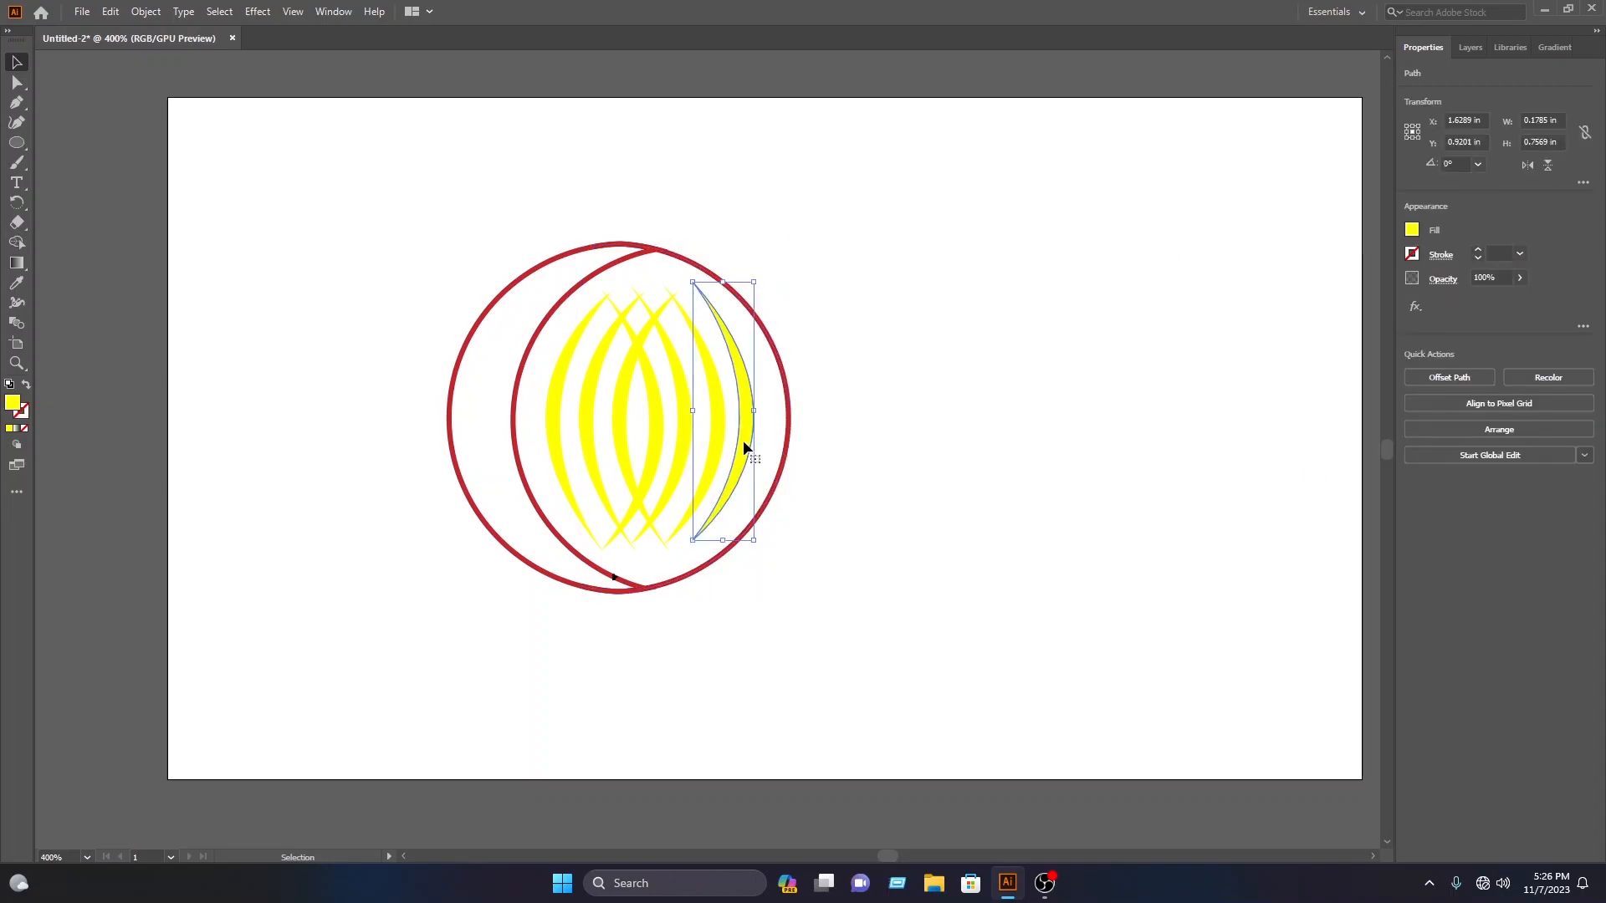
{"action": "left_click", "coordinate": [17, 263]}
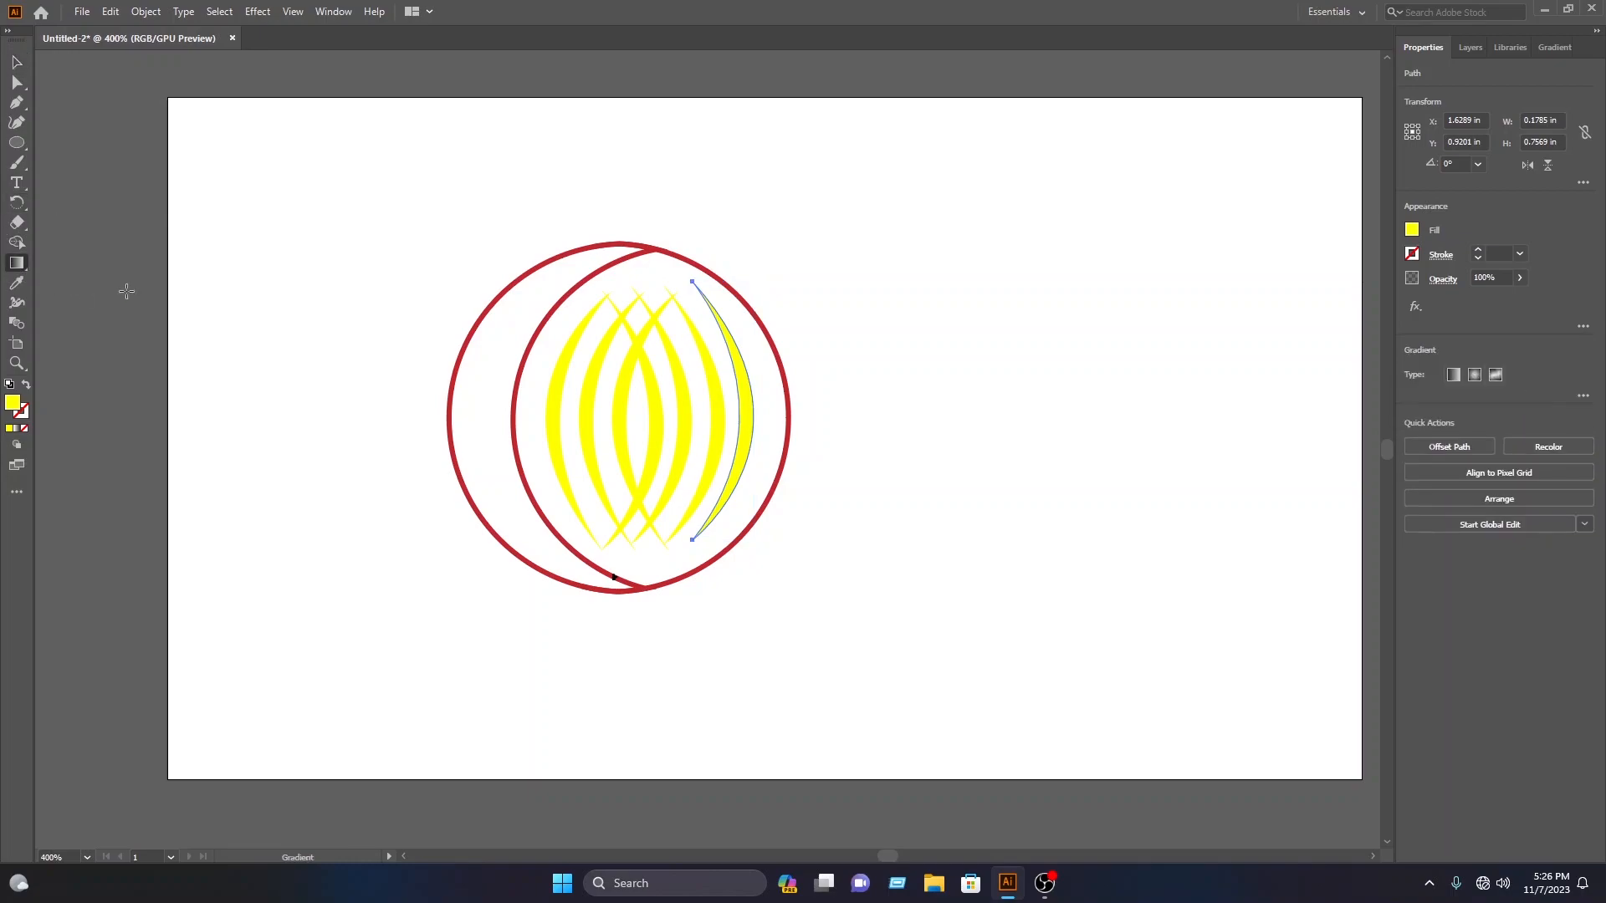
{"action": "left_click", "coordinate": [741, 387]}
{"action": "left_click", "coordinate": [754, 416]}
{"action": "left_click", "coordinate": [1410, 230]}
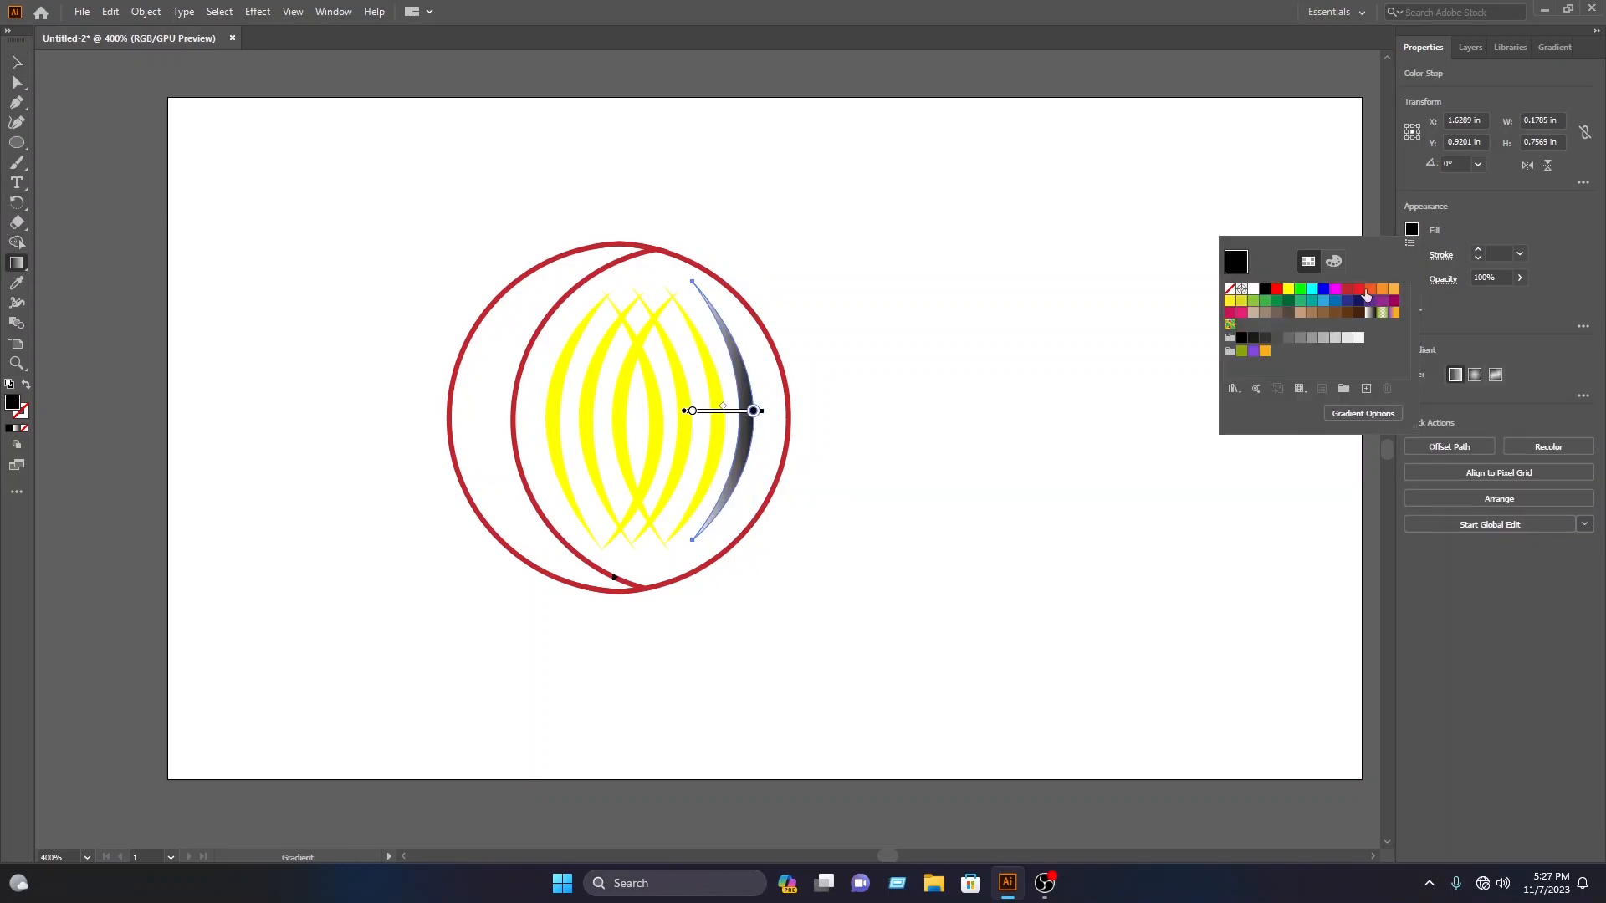
{"action": "left_click", "coordinate": [1370, 289]}
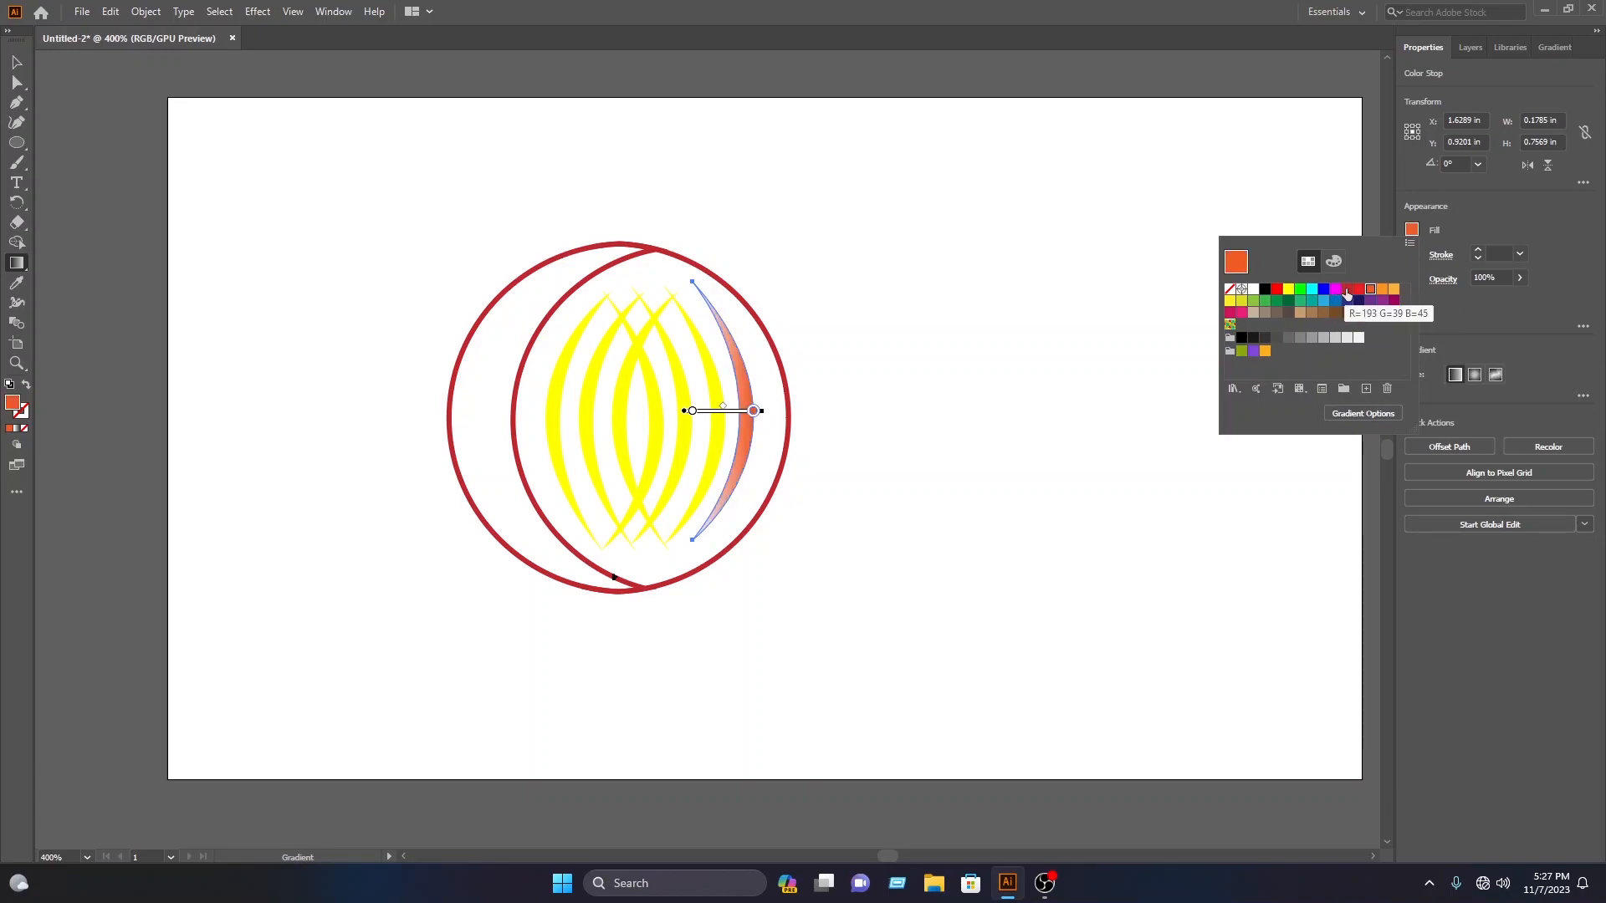
- Colour the left stop of the rightmost crescent's gradient light salmon pink (#FF978A)
{"action": "left_click", "coordinate": [693, 411]}
{"action": "left_click", "coordinate": [692, 412]}
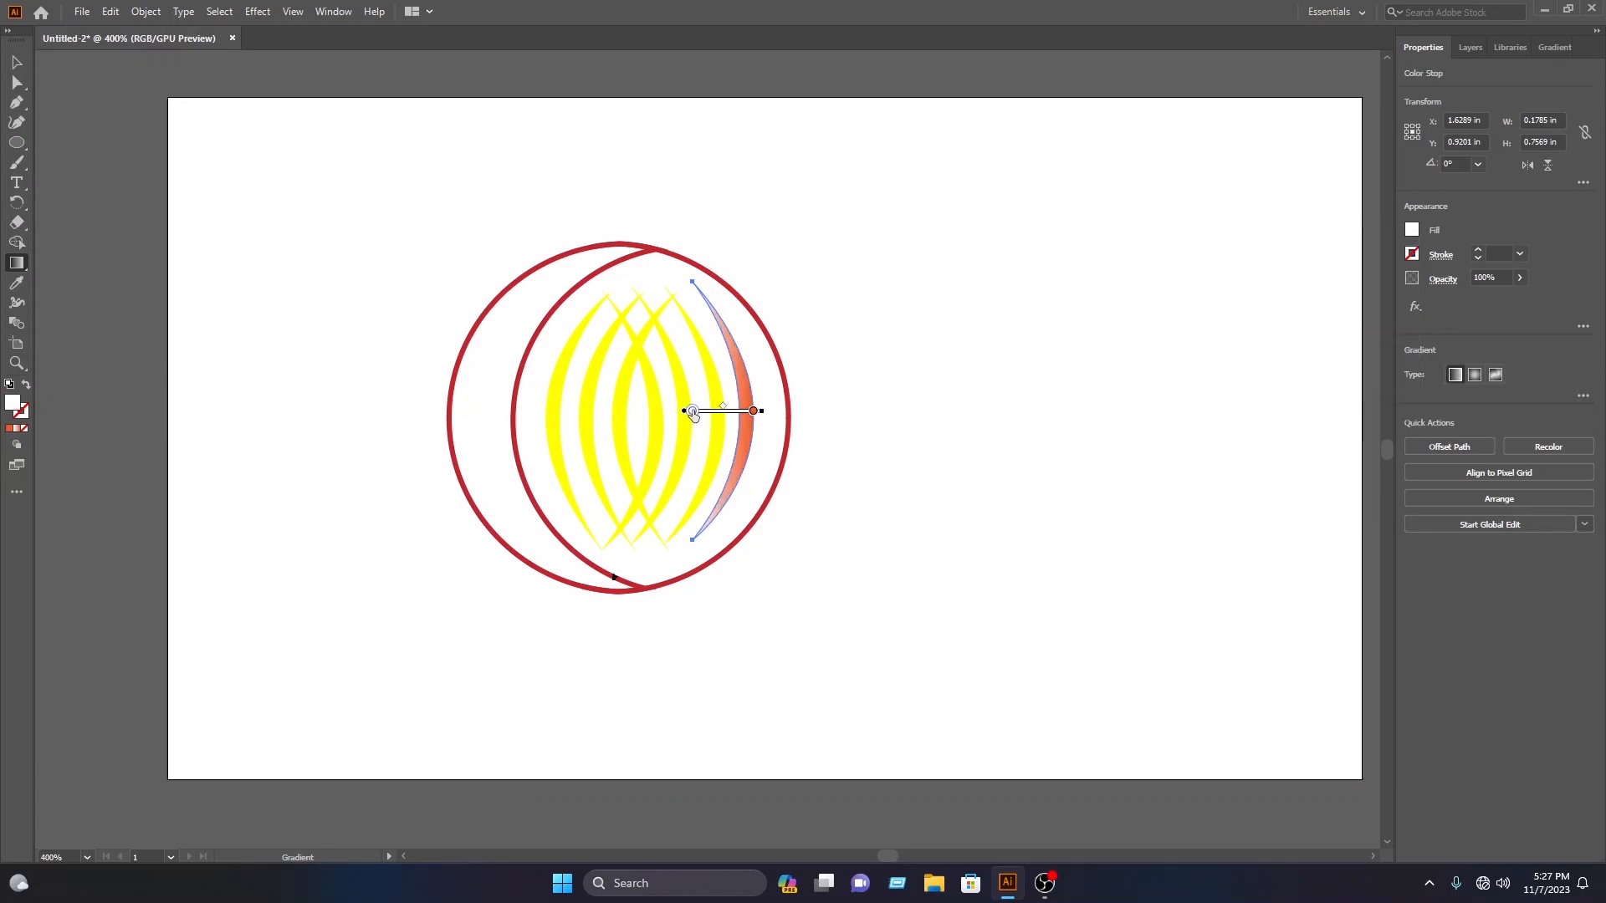
{"action": "left_click", "coordinate": [1409, 233]}
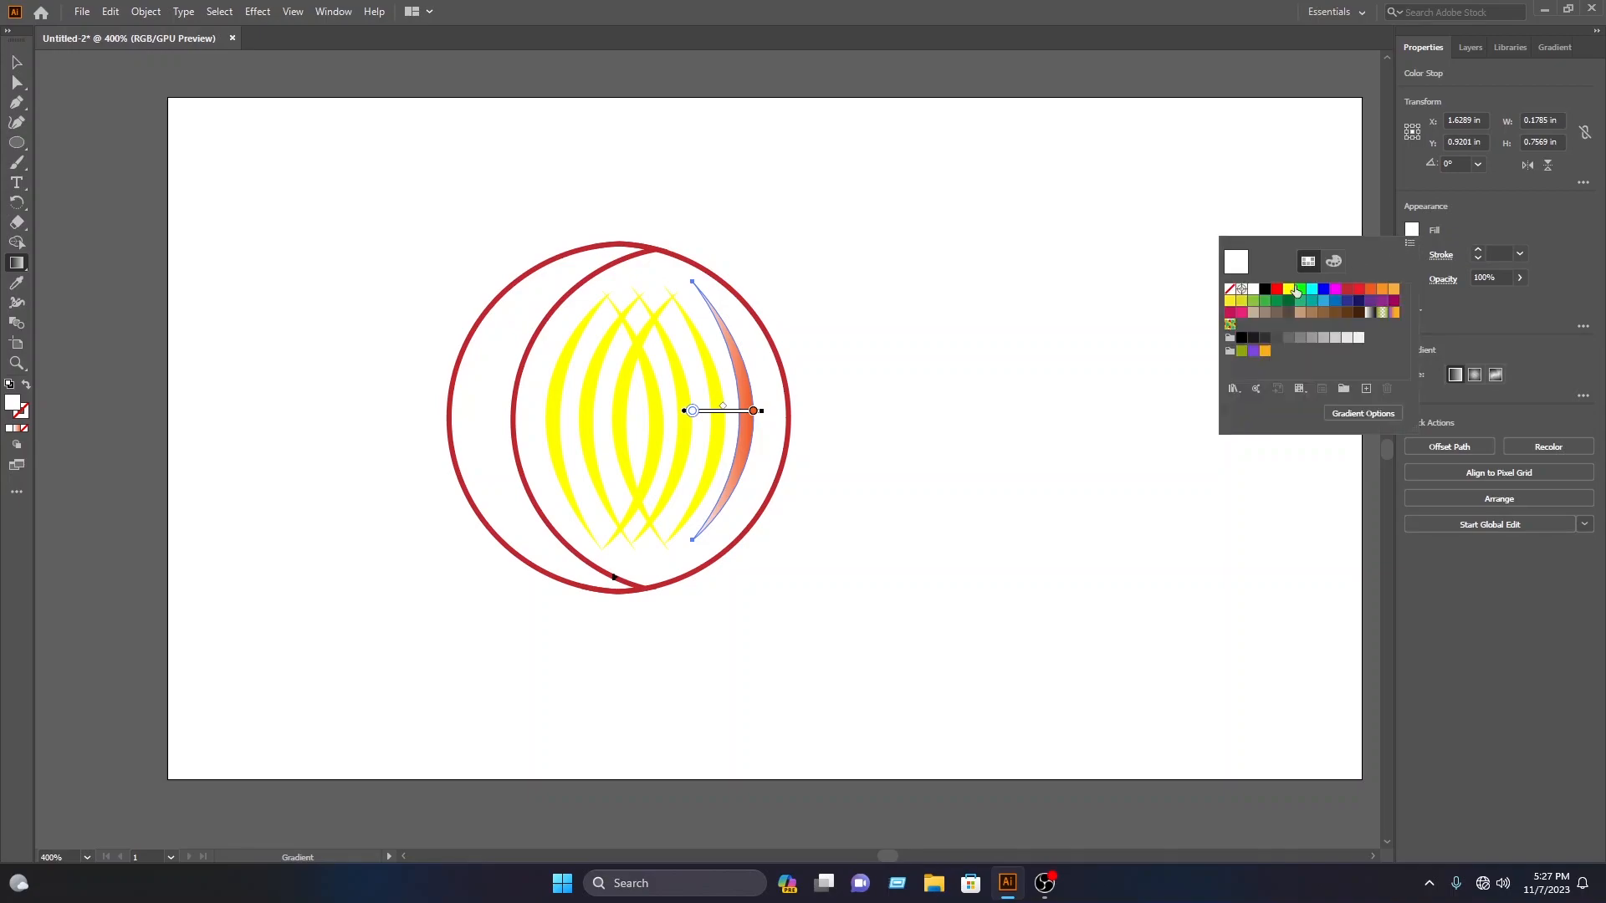
{"action": "left_click", "coordinate": [1358, 289]}
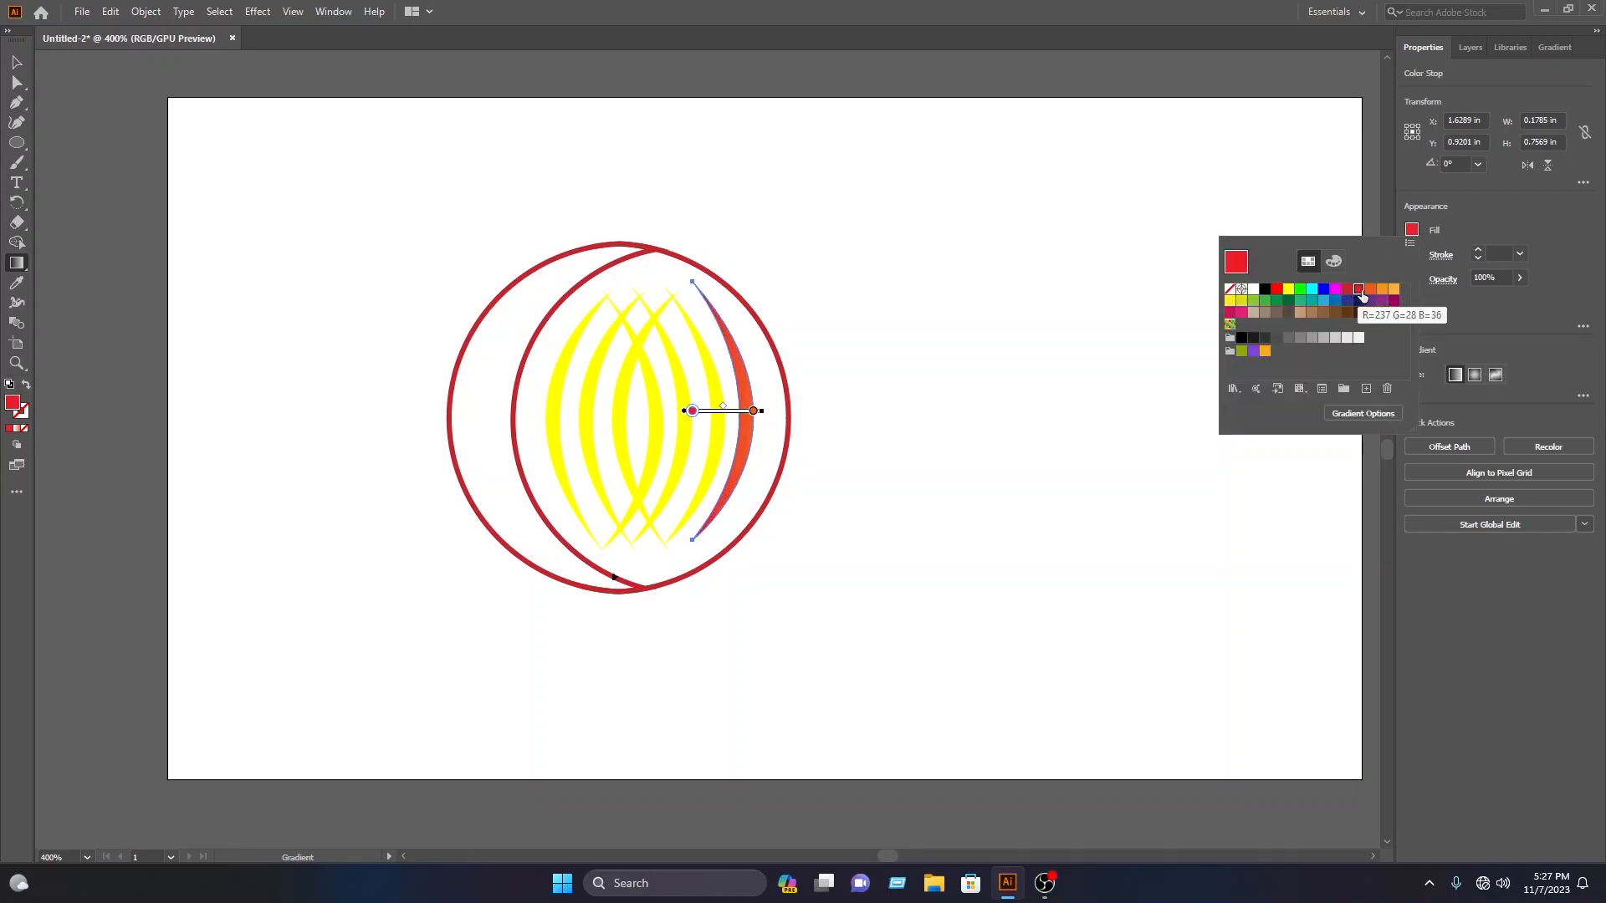
{"action": "left_click", "coordinate": [1370, 289]}
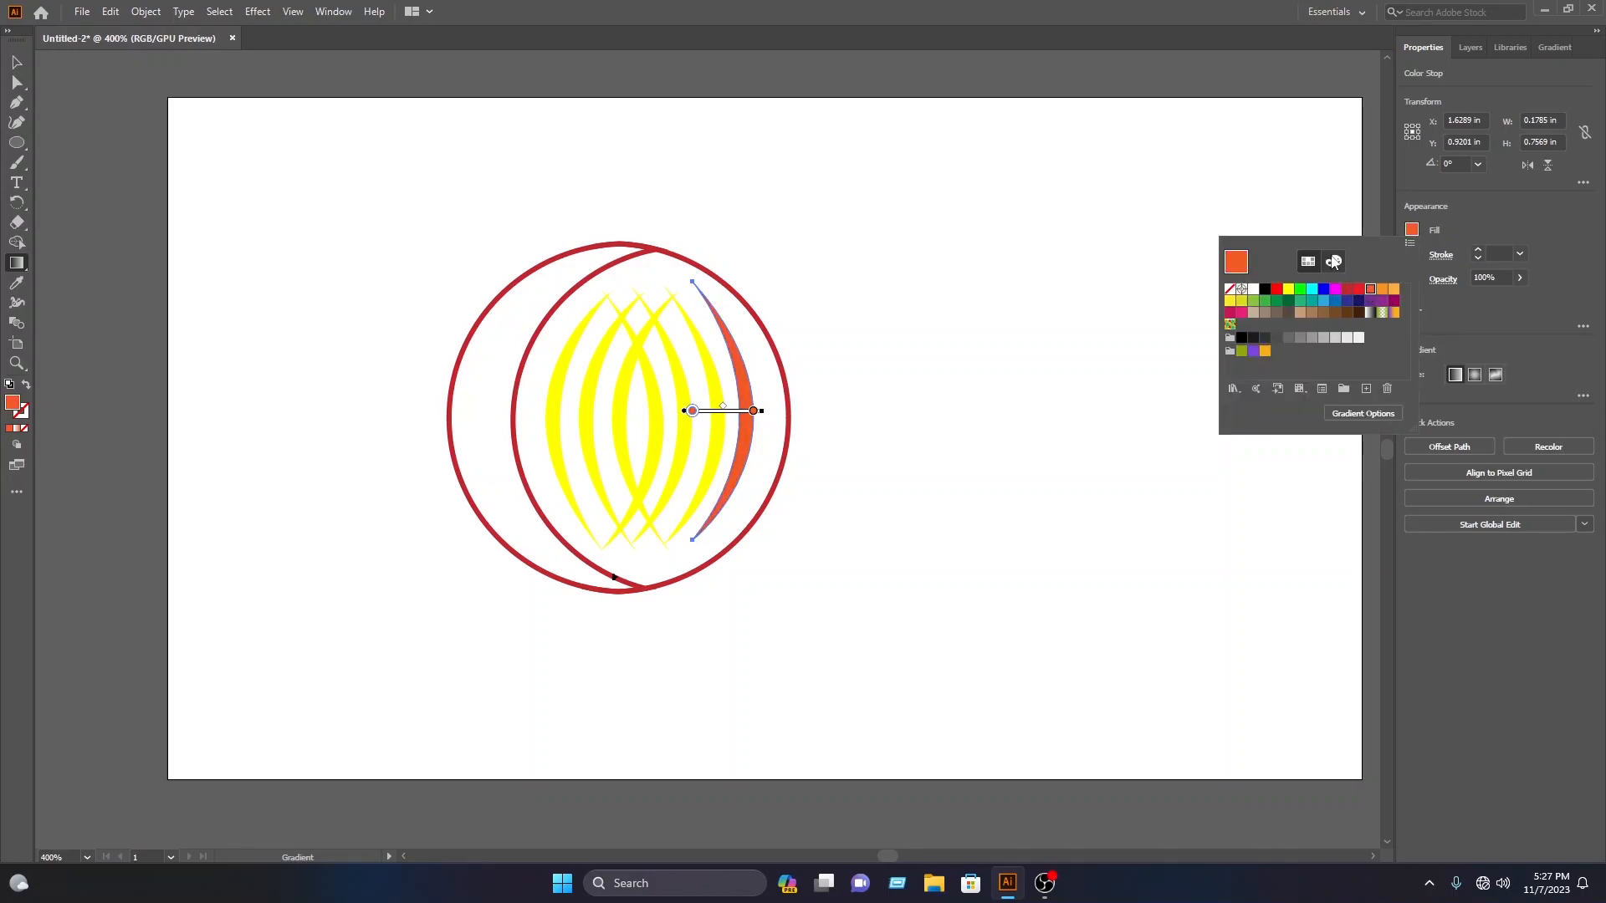
{"action": "left_click", "coordinate": [1333, 263]}
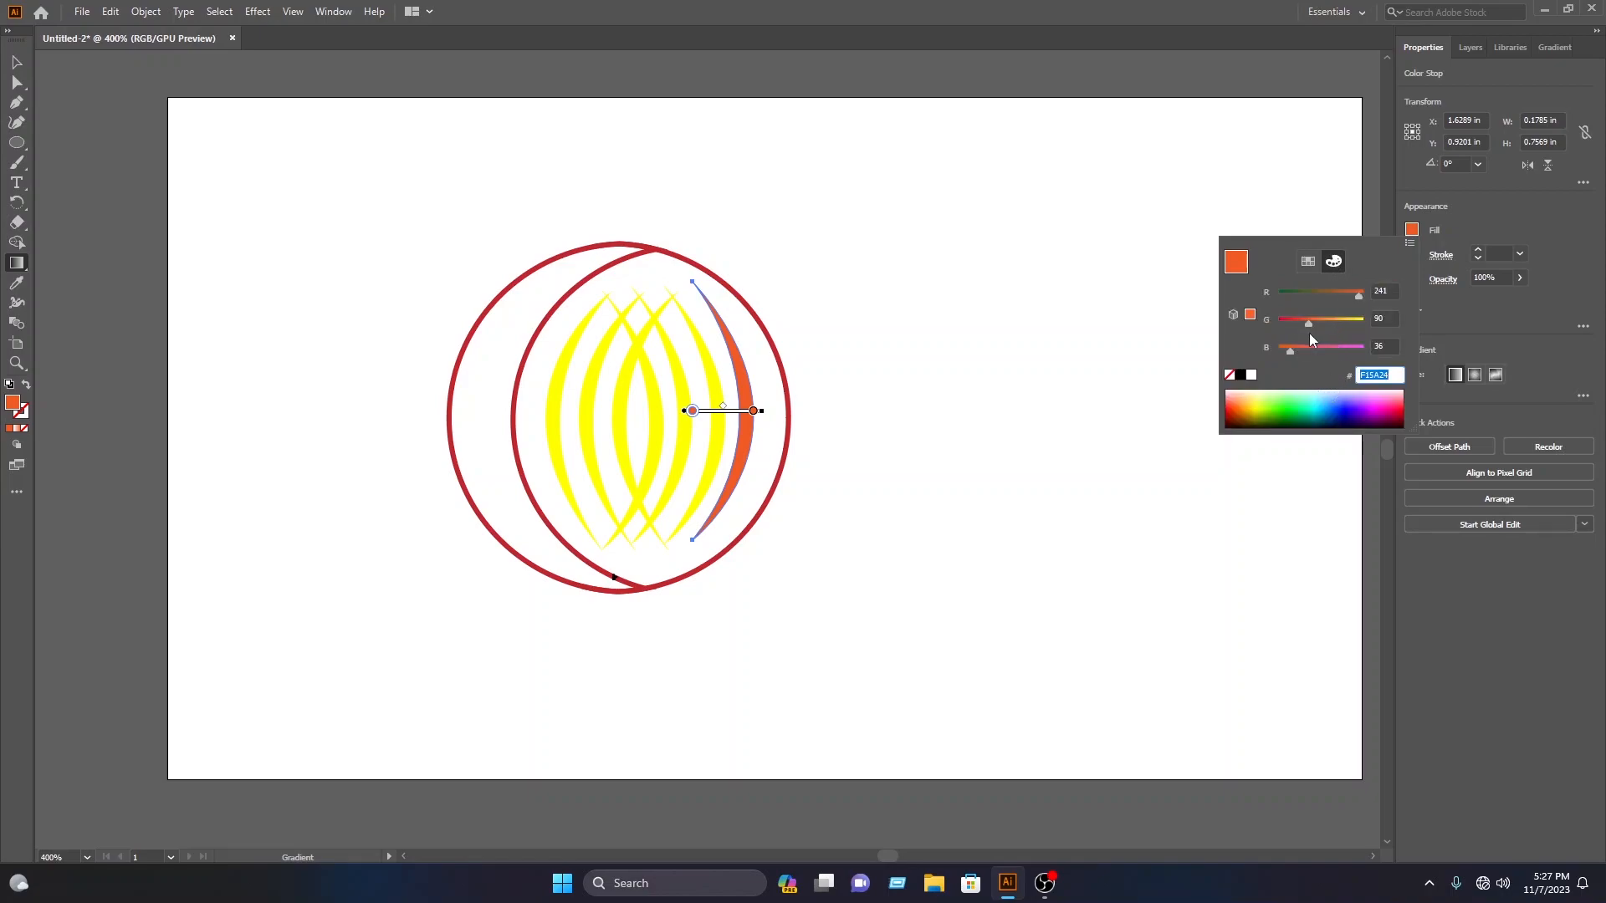
{"action": "left_click_drag", "start_coordinate": [1308, 325], "coordinate": [1287, 327]}
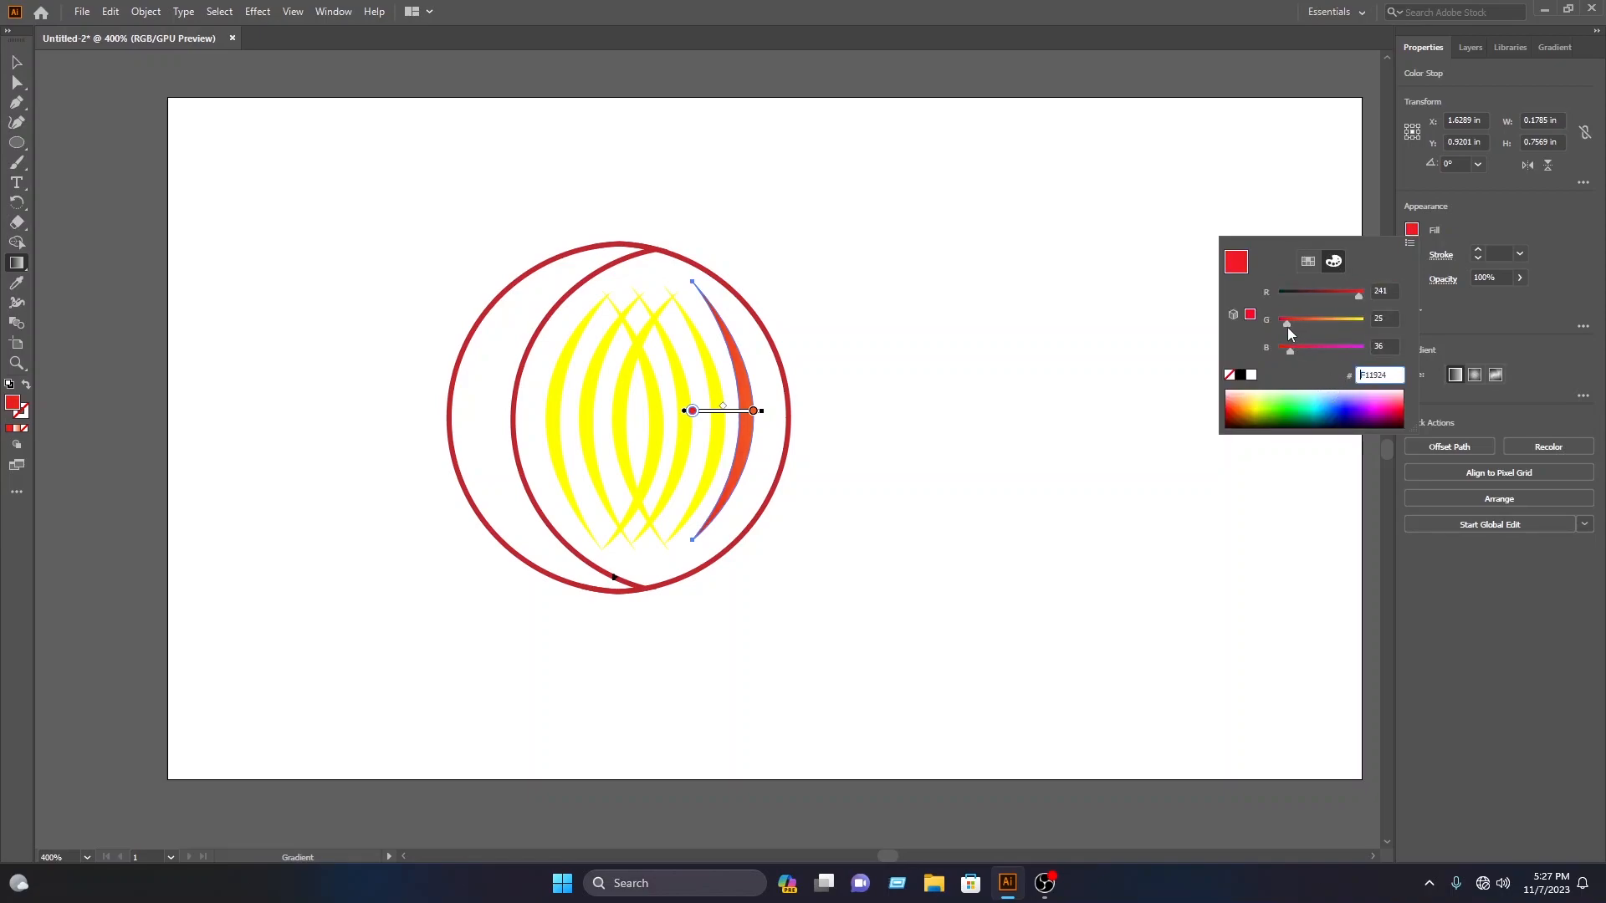
{"action": "left_click_drag", "start_coordinate": [1266, 410], "coordinate": [1231, 389]}
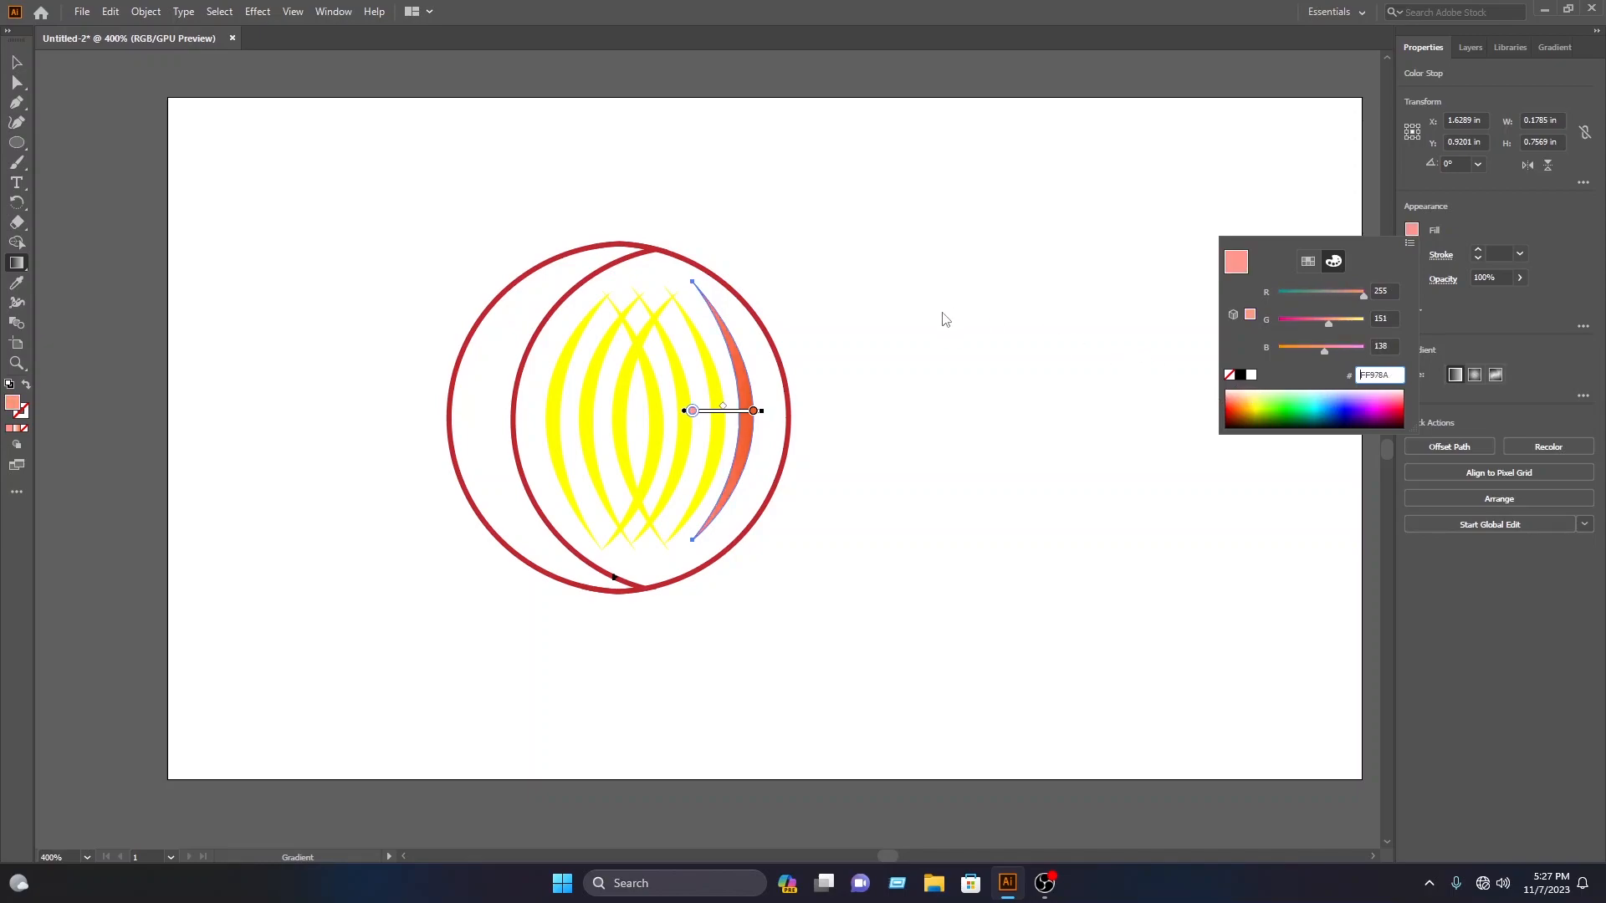
- Turn and lengthen the rightmost crescent's gradient so it runs from pink above to orange below, and deselect the crescent
{"action": "left_click", "coordinate": [709, 419]}
{"action": "mouse_move", "coordinate": [693, 411]}
{"action": "left_mouse_down"}
{"action": "mouse_move", "coordinate": [709, 411]}
{"action": "mouse_move", "coordinate": [735, 474]}
{"action": "mouse_move", "coordinate": [719, 499]}
{"action": "left_mouse_up"}
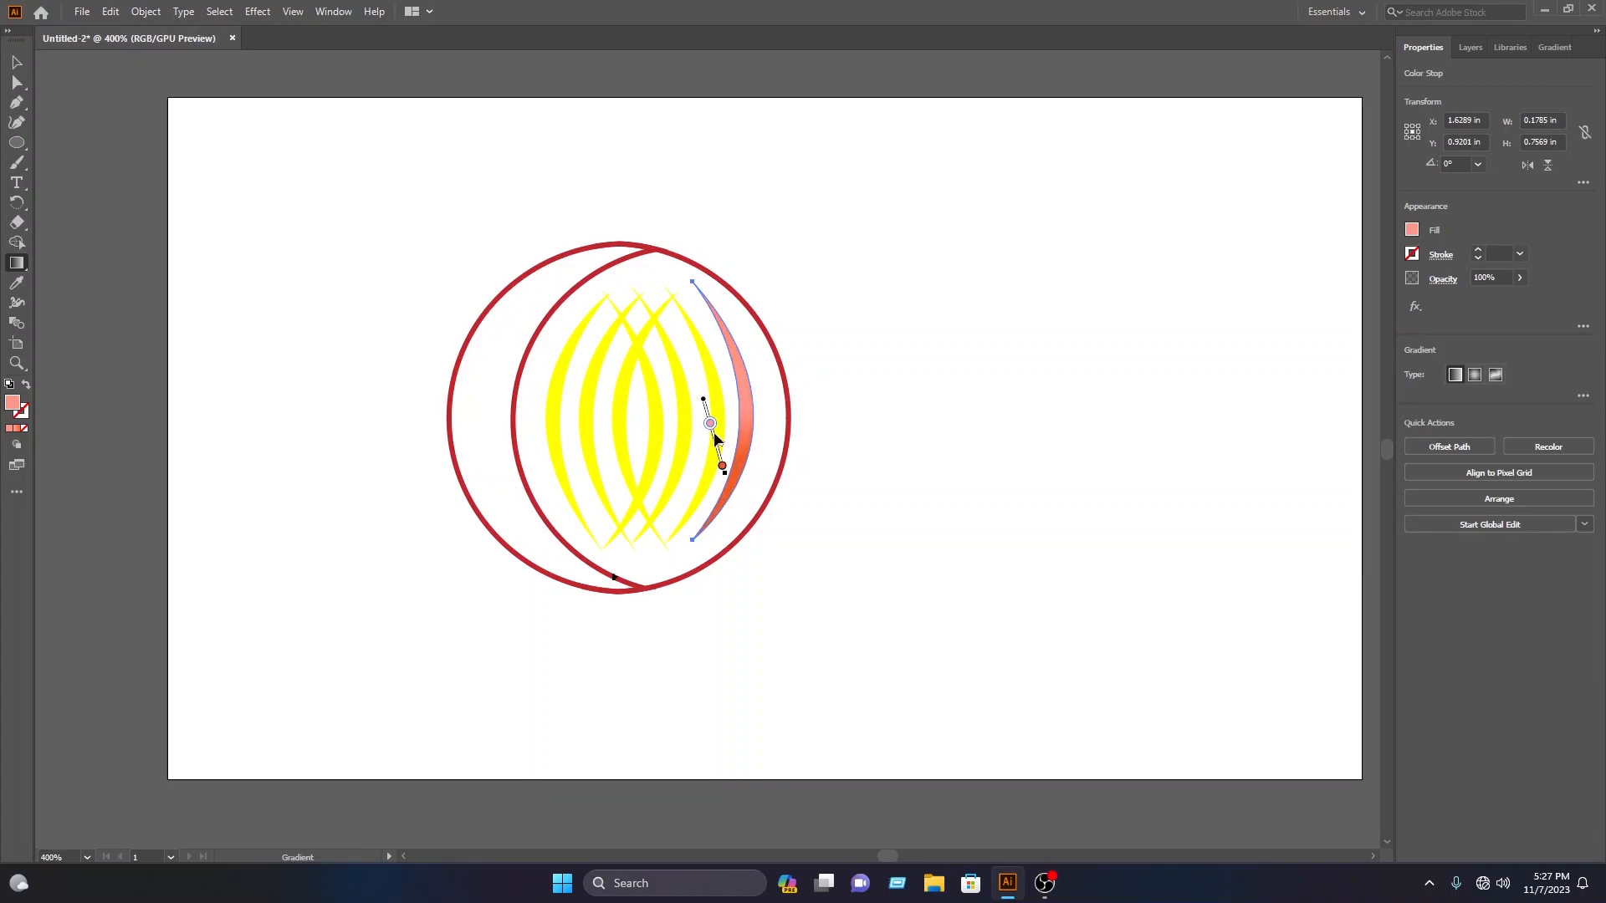
{"action": "left_click_drag", "start_coordinate": [715, 436], "coordinate": [701, 385]}
{"action": "left_click_drag", "start_coordinate": [725, 476], "coordinate": [735, 511]}
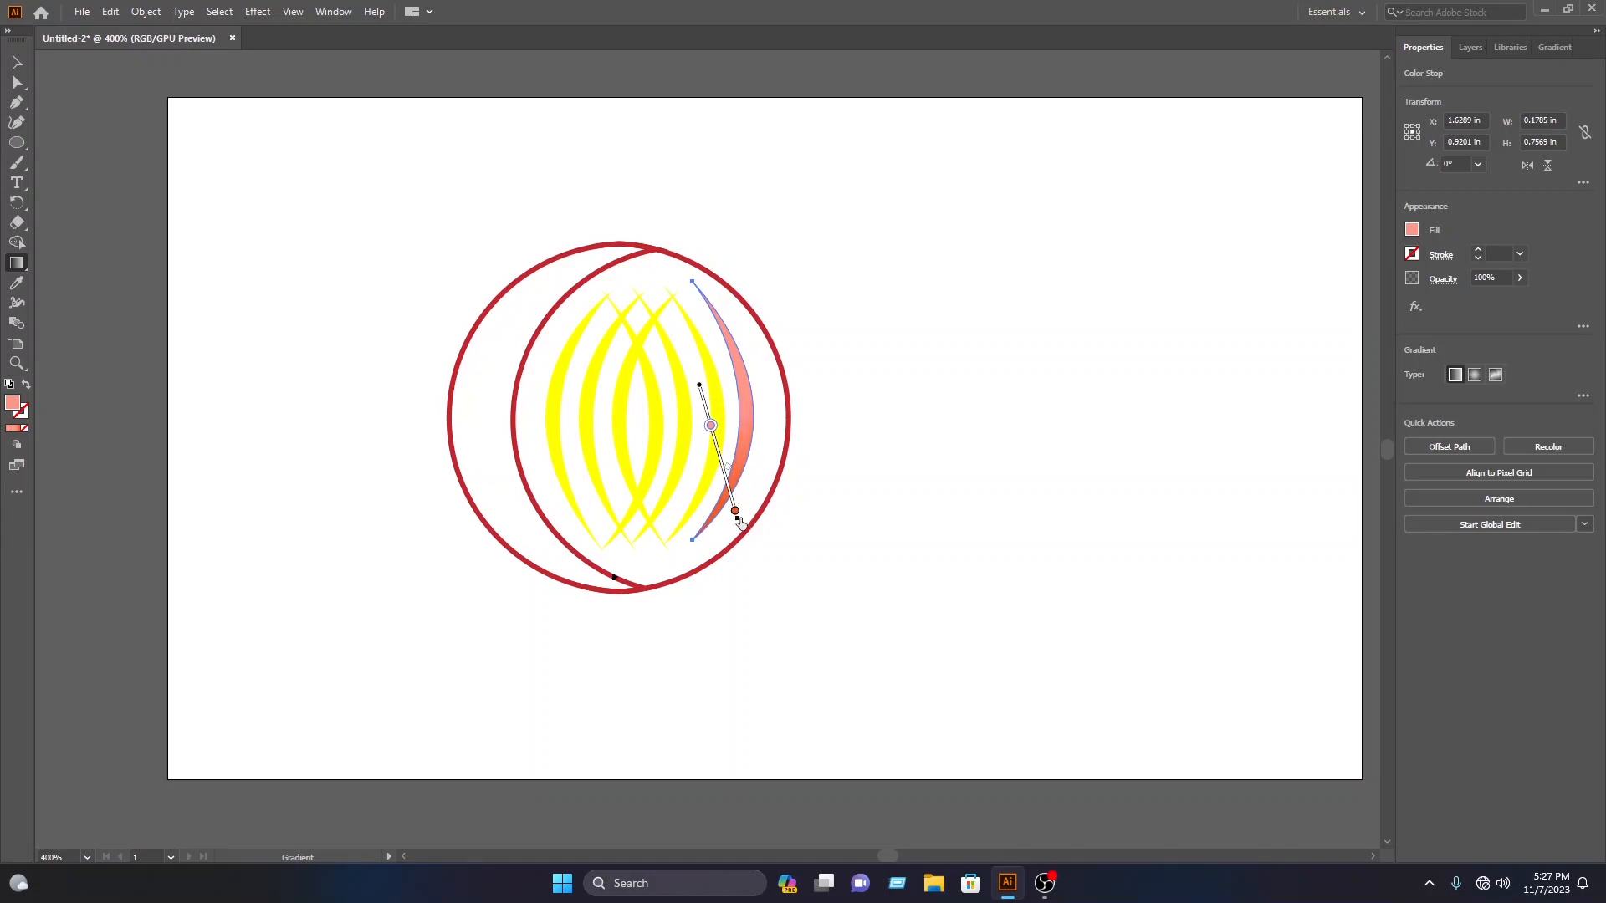
{"action": "left_click", "coordinate": [726, 483]}
{"action": "left_click", "coordinate": [17, 62]}
{"action": "left_click", "coordinate": [440, 148]}
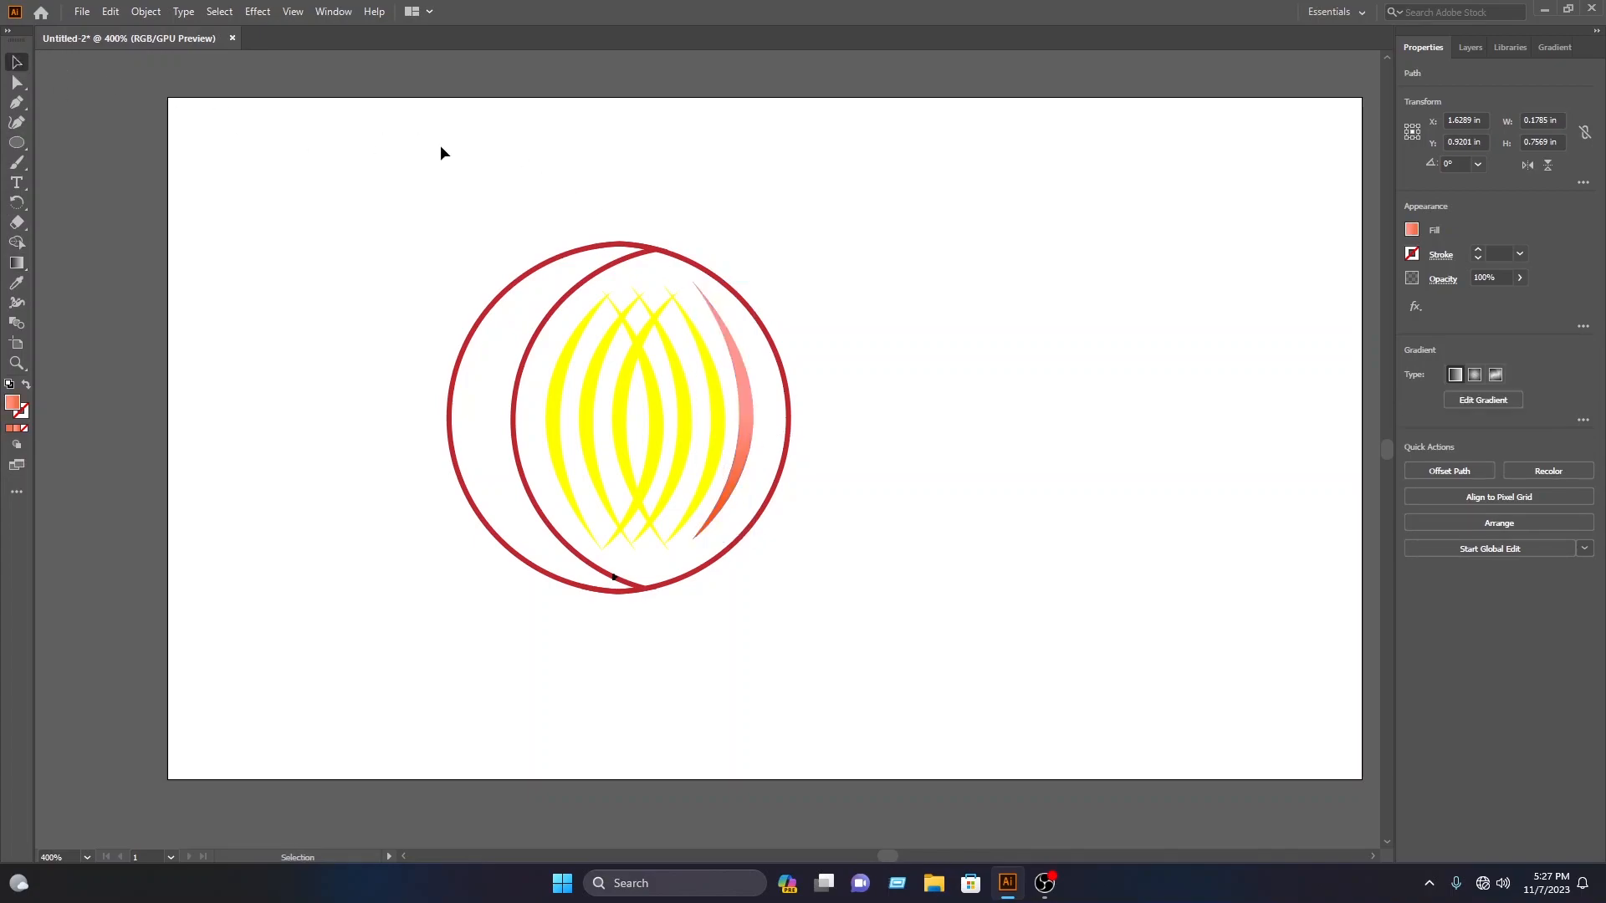
- Apply the pink-to-orange gradient to the second crescent from the right, angle it downwards like the first, and deselect it
{"action": "left_click", "coordinate": [16, 264]}
{"action": "left_click", "coordinate": [715, 433]}
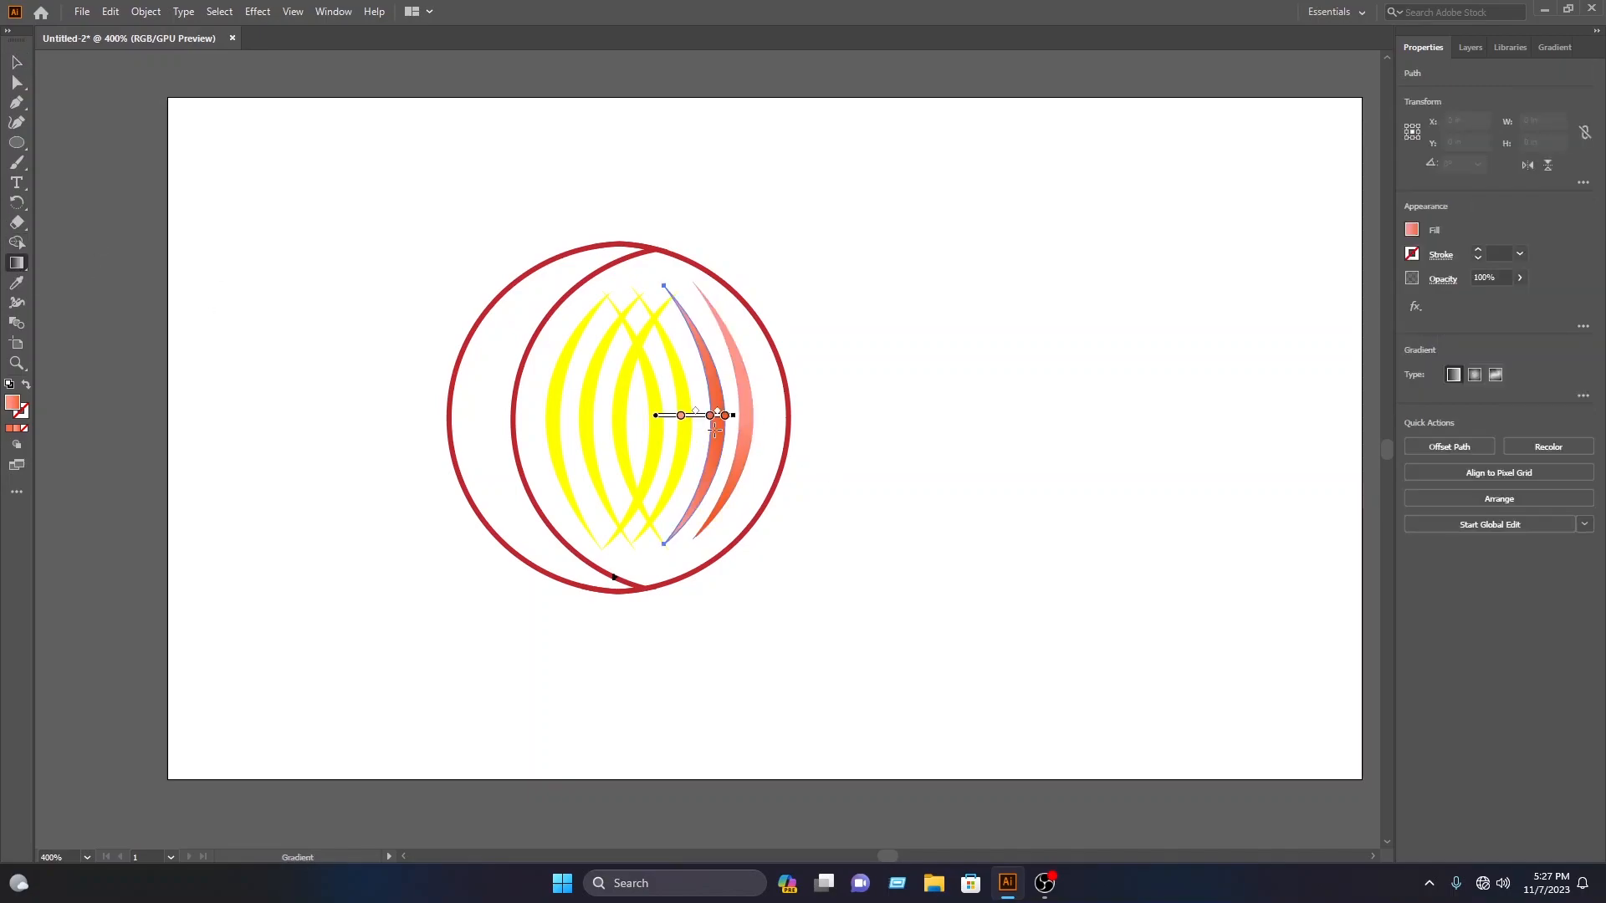
{"action": "left_click_drag", "start_coordinate": [687, 393], "coordinate": [651, 533]}
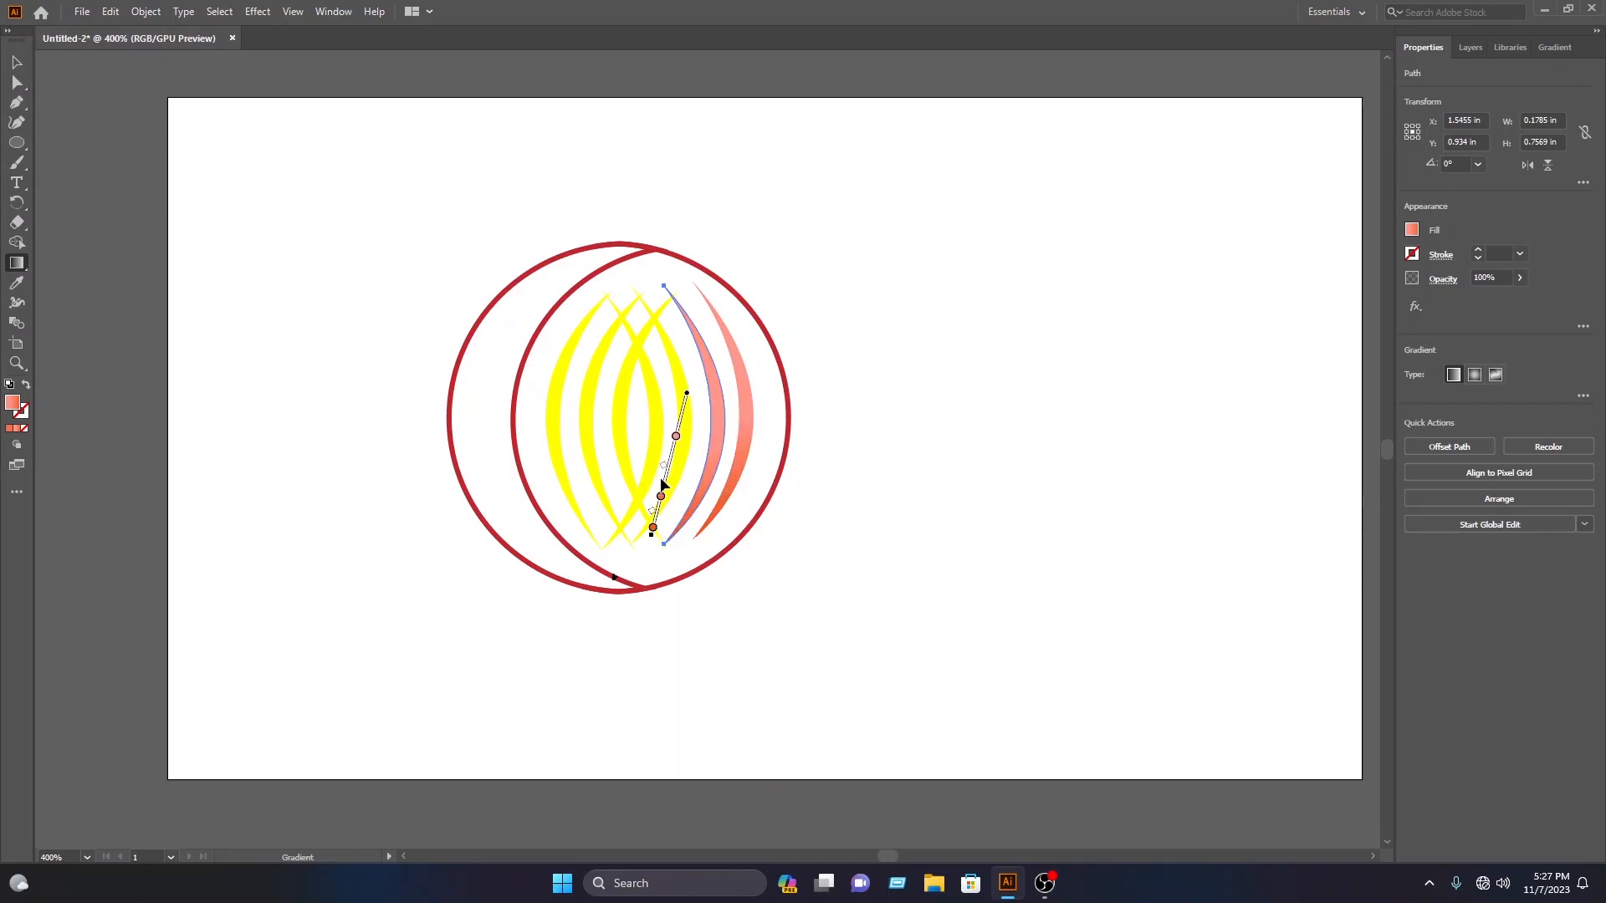
{"action": "mouse_move", "coordinate": [694, 365]}
{"action": "left_mouse_down"}
{"action": "mouse_move", "coordinate": [661, 502]}
{"action": "mouse_move", "coordinate": [719, 508]}
{"action": "left_mouse_up"}
{"action": "left_click", "coordinate": [667, 469]}
{"action": "left_click_drag", "start_coordinate": [674, 443], "coordinate": [677, 428]}
{"action": "left_click", "coordinate": [23, 69]}
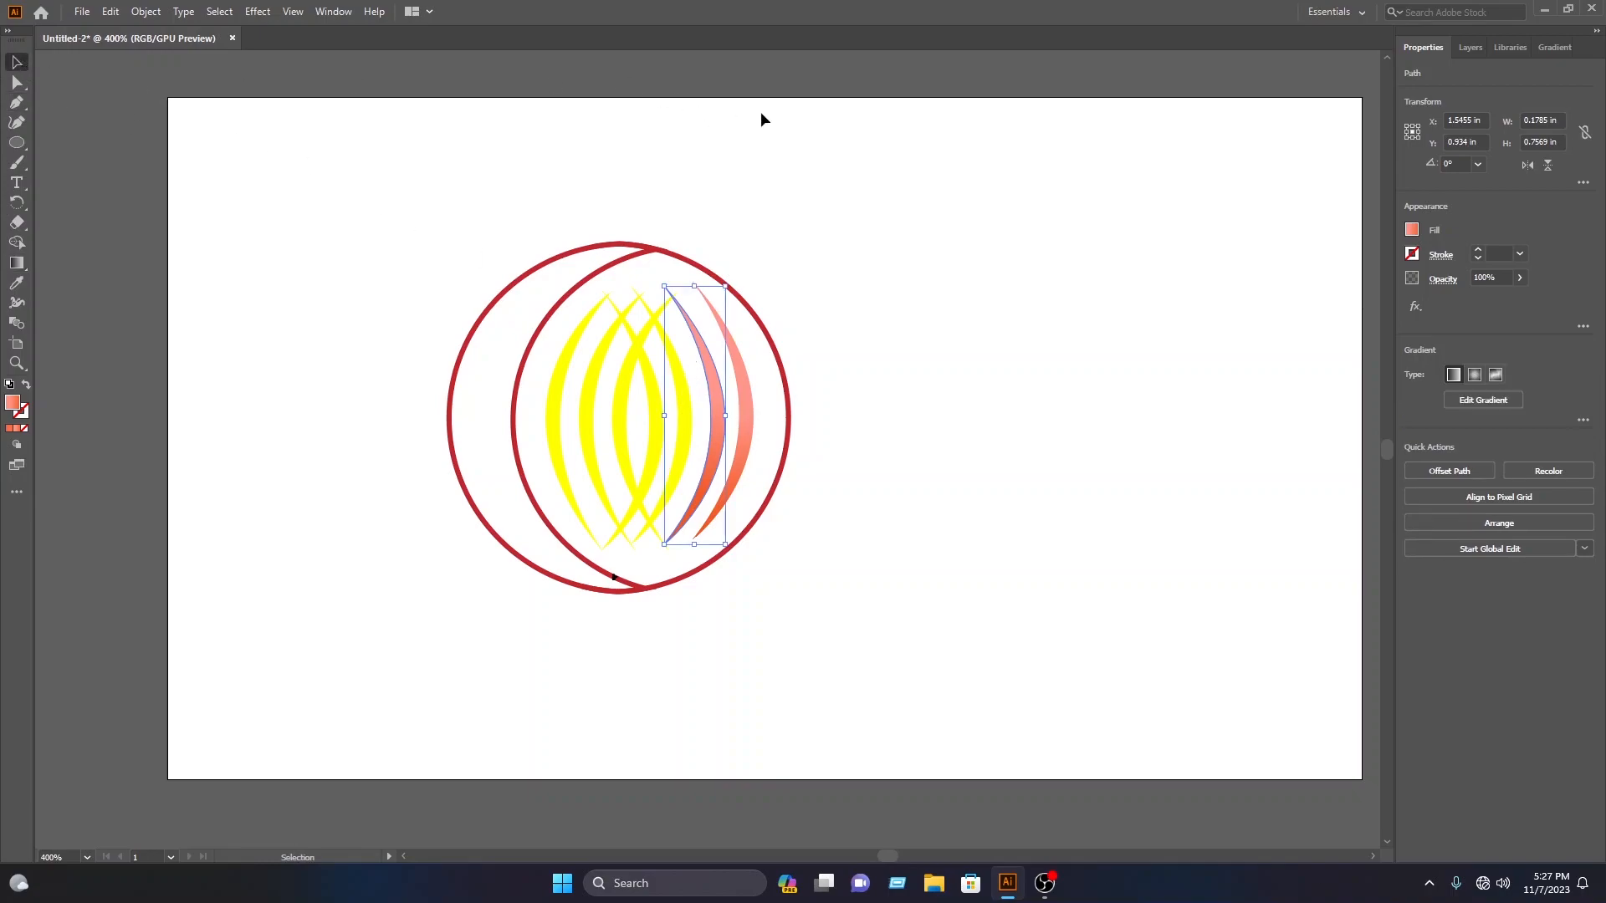
{"action": "left_click", "coordinate": [760, 116]}
- Fill the third crescent from the right with the same gradient, running from pink above to orange below
{"action": "left_click", "coordinate": [681, 398]}
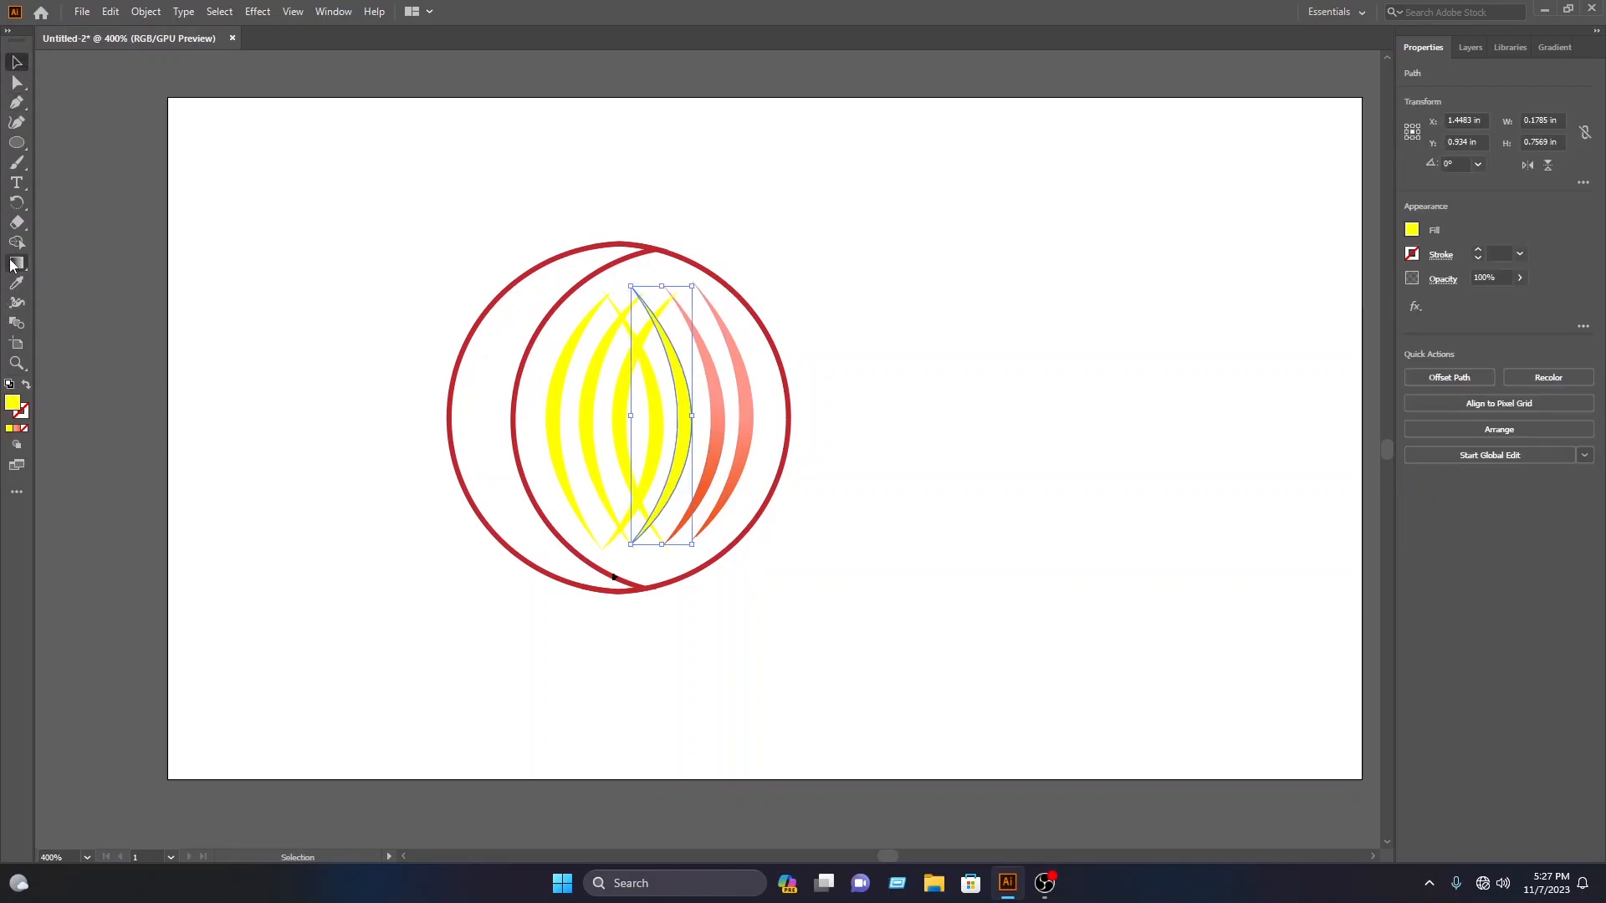
{"action": "left_click", "coordinate": [17, 262]}
{"action": "left_click", "coordinate": [673, 431]}
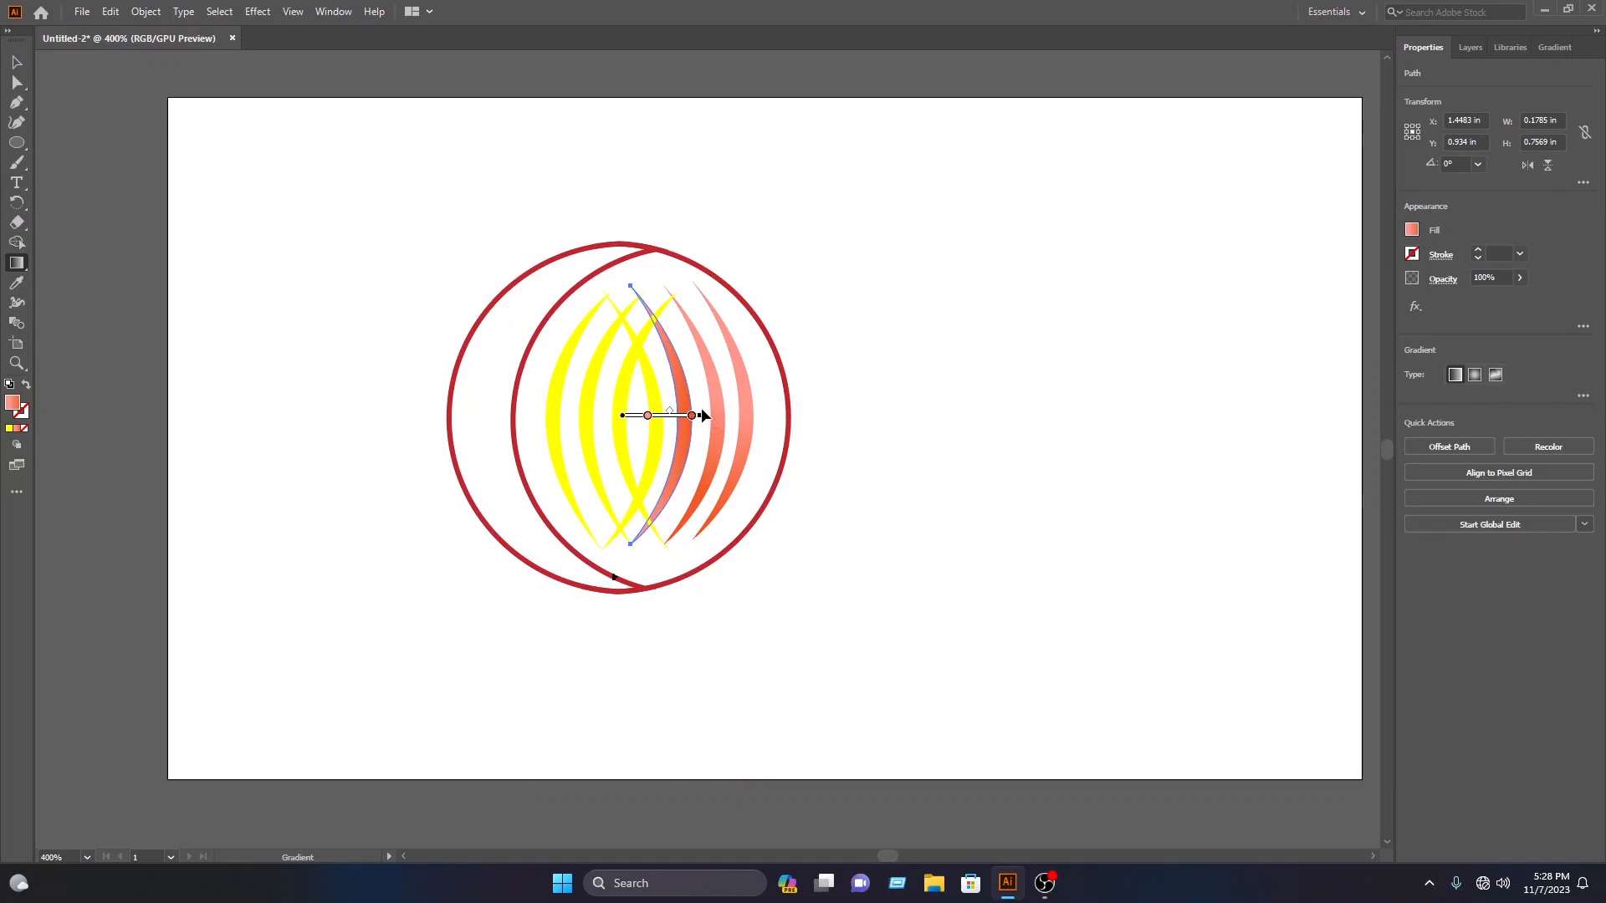
{"action": "mouse_move", "coordinate": [707, 414]}
{"action": "left_mouse_down"}
{"action": "mouse_move", "coordinate": [667, 530]}
{"action": "mouse_move", "coordinate": [629, 553]}
{"action": "left_mouse_up"}
{"action": "mouse_move", "coordinate": [661, 481]}
{"action": "left_mouse_down"}
{"action": "mouse_move", "coordinate": [662, 465]}
{"action": "mouse_move", "coordinate": [669, 505]}
{"action": "mouse_move", "coordinate": [682, 437]}
{"action": "left_mouse_up"}
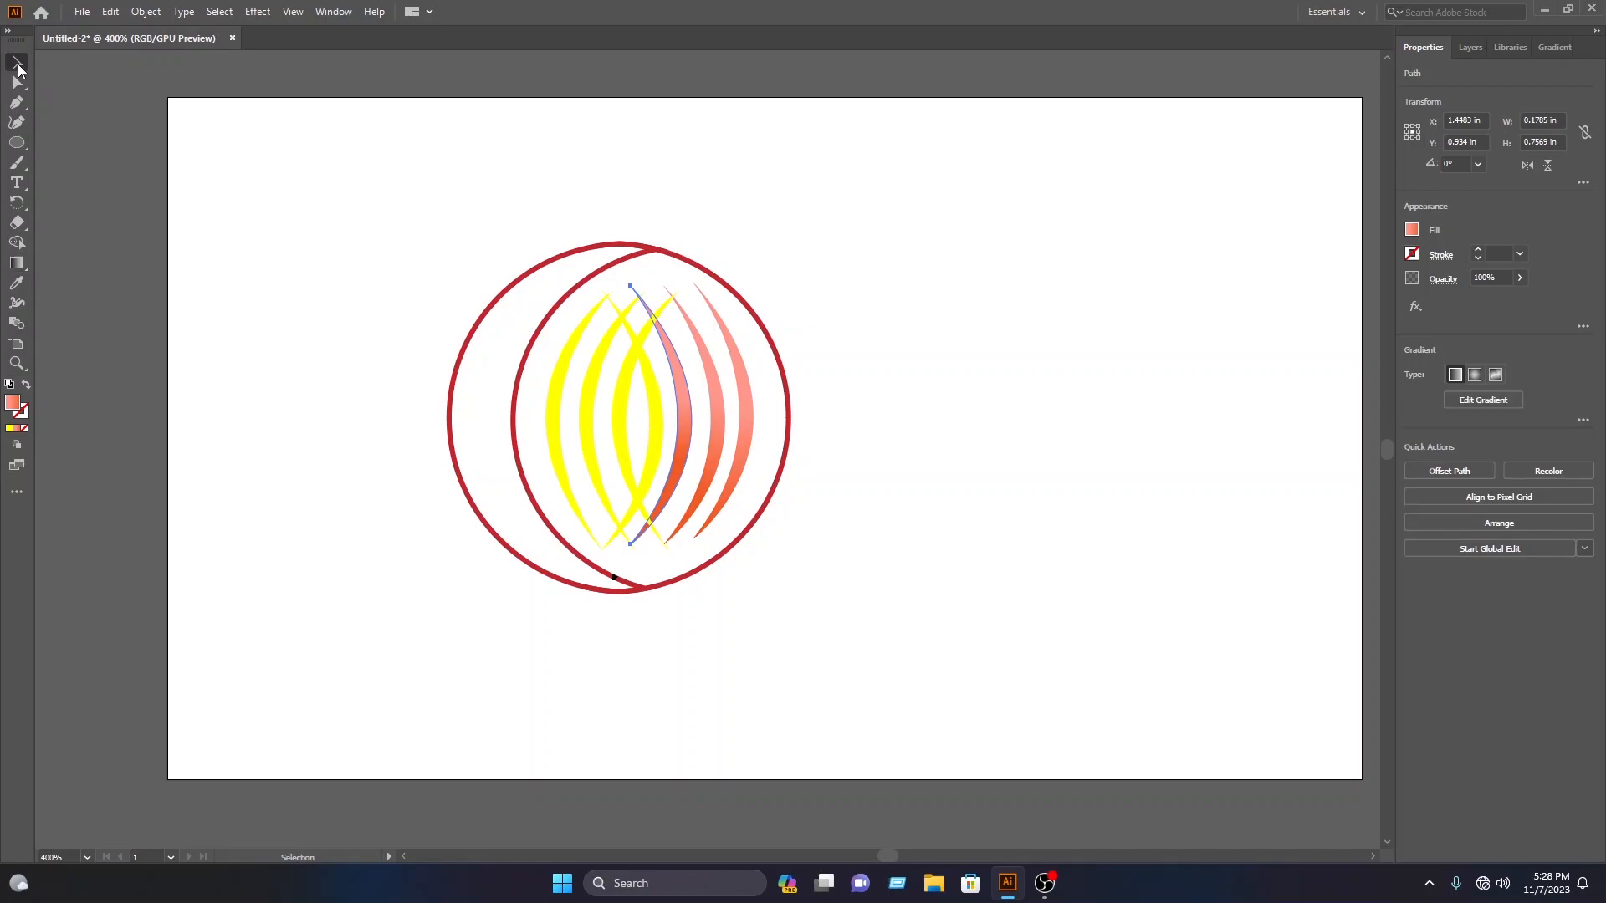
- Fill the last right-bulging crescent with the same downward pink-to-orange gradient, and deselect it
{"action": "left_click", "coordinate": [17, 61]}
{"action": "left_click", "coordinate": [653, 432]}
{"action": "key", "text": "g"}
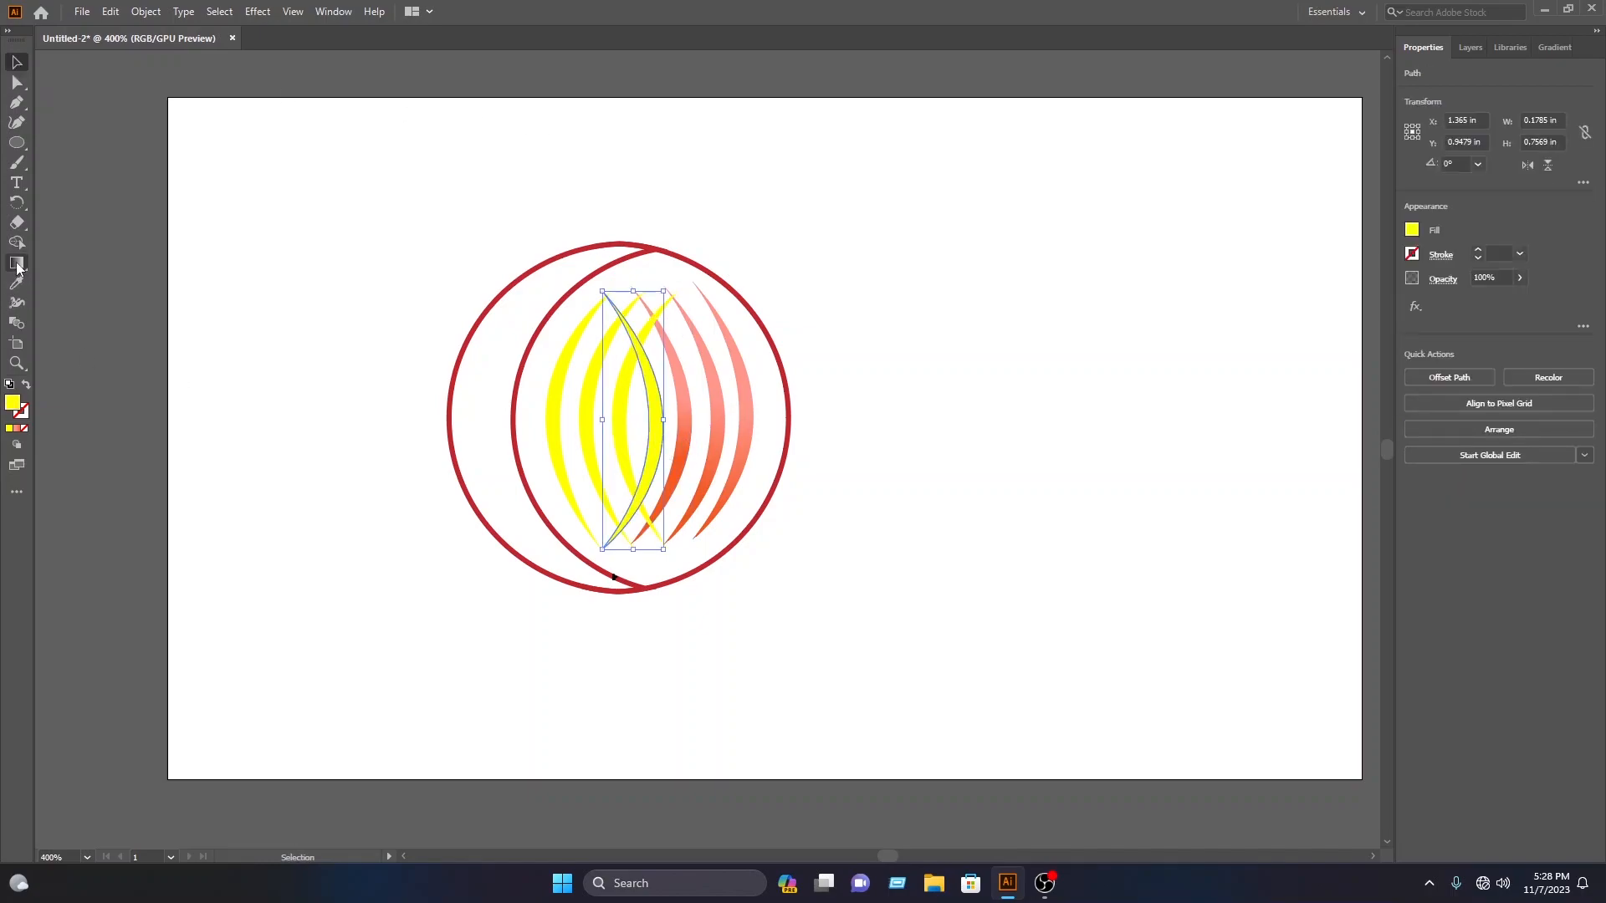
{"action": "left_click", "coordinate": [644, 415]}
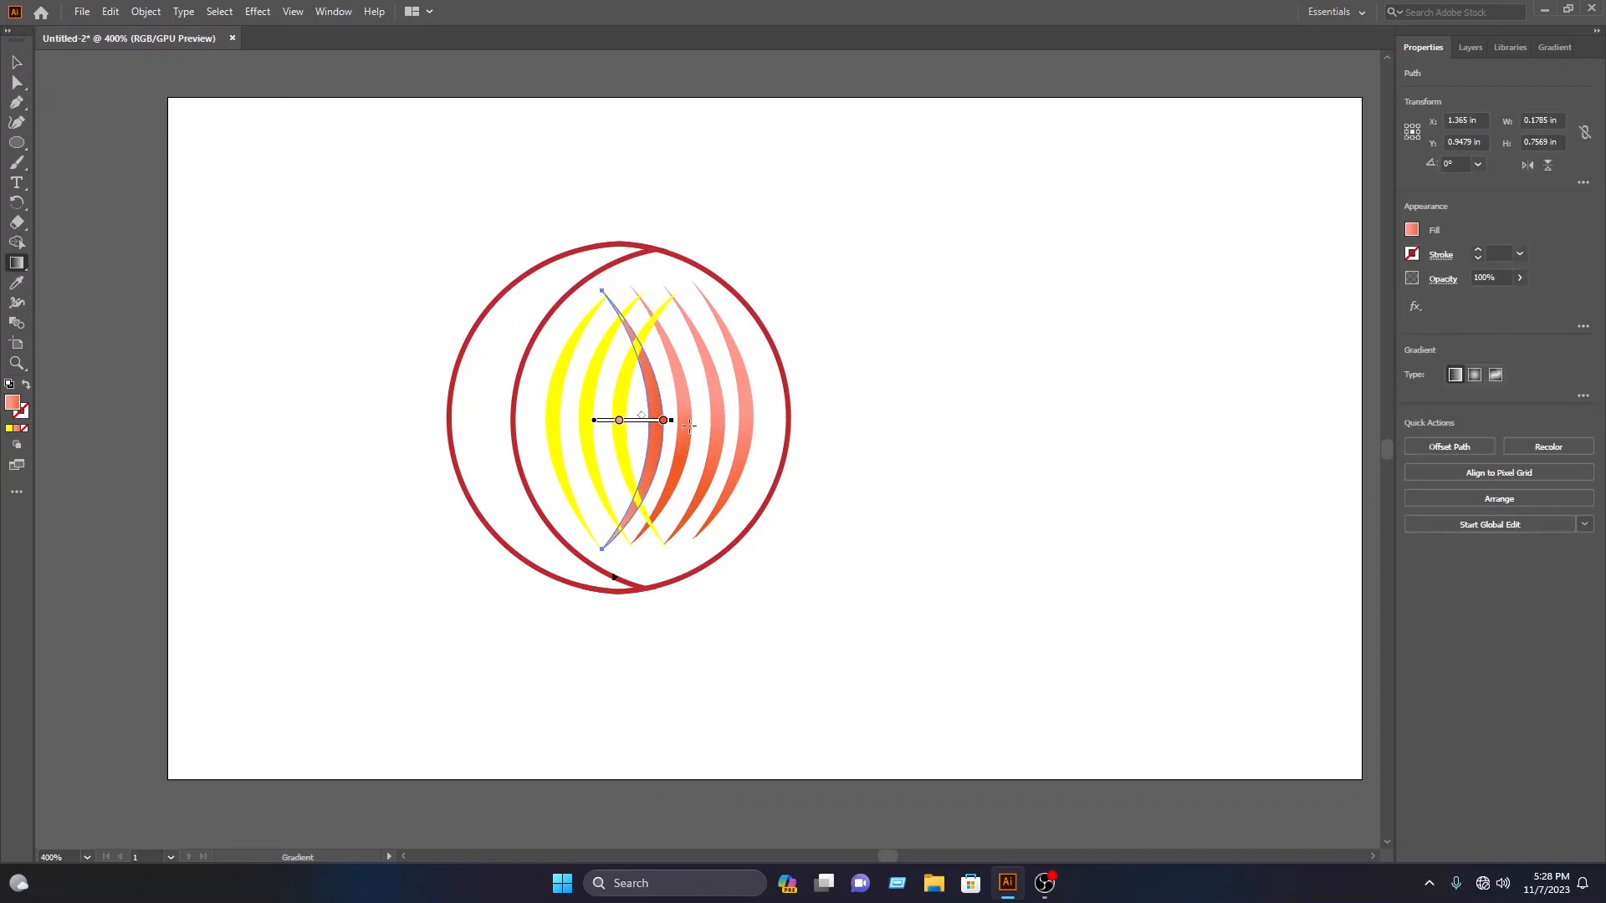
{"action": "left_click_drag", "start_coordinate": [679, 423], "coordinate": [635, 572]}
{"action": "mouse_move", "coordinate": [610, 449]}
{"action": "left_mouse_down"}
{"action": "mouse_move", "coordinate": [654, 428]}
{"action": "mouse_move", "coordinate": [637, 505]}
{"action": "left_mouse_up"}
{"action": "left_click", "coordinate": [16, 63]}
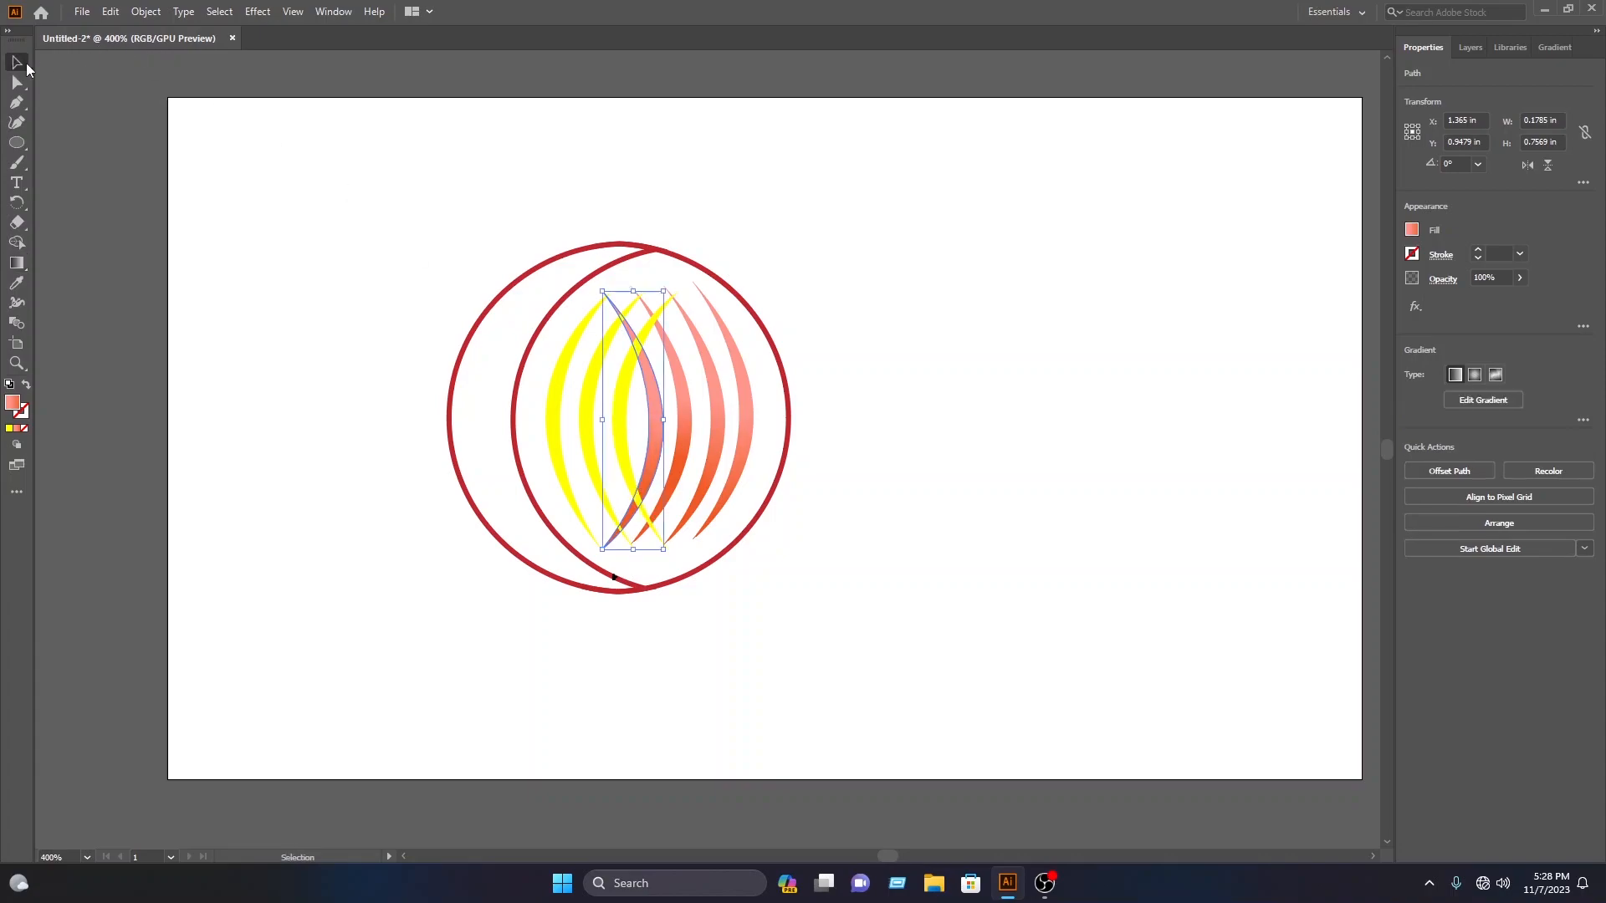
{"action": "left_click", "coordinate": [650, 173]}
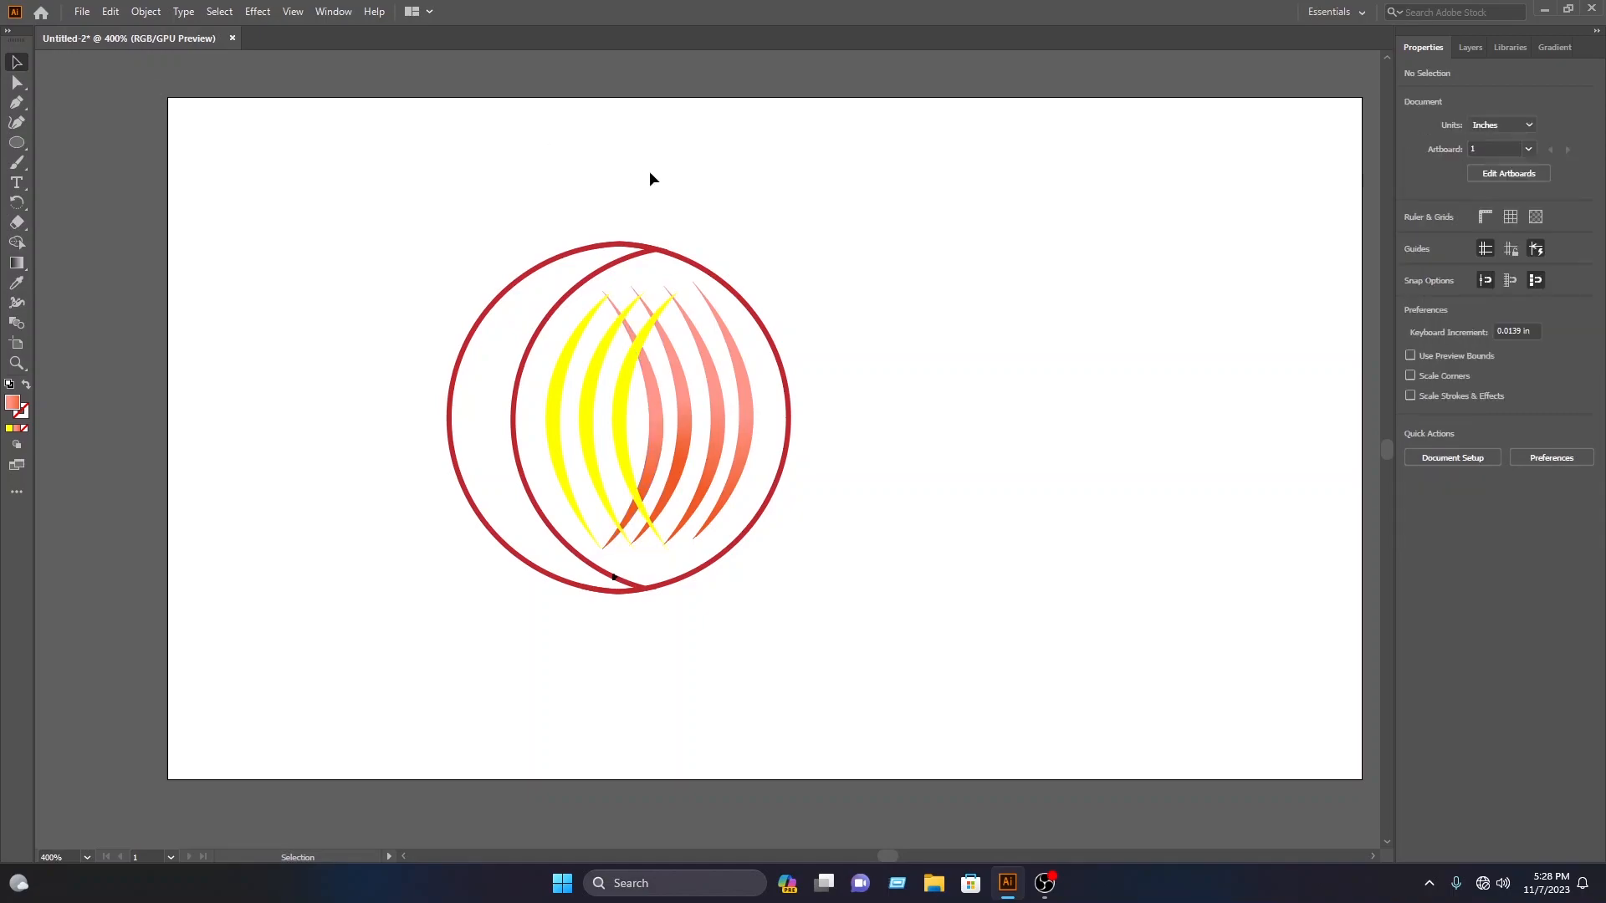
- Apply the gradient to the rightmost of the three rotated yellow crescents and colour its right end stop bright red (#F42900)
{"action": "left_click", "coordinate": [629, 401]}
{"action": "left_click", "coordinate": [17, 263]}
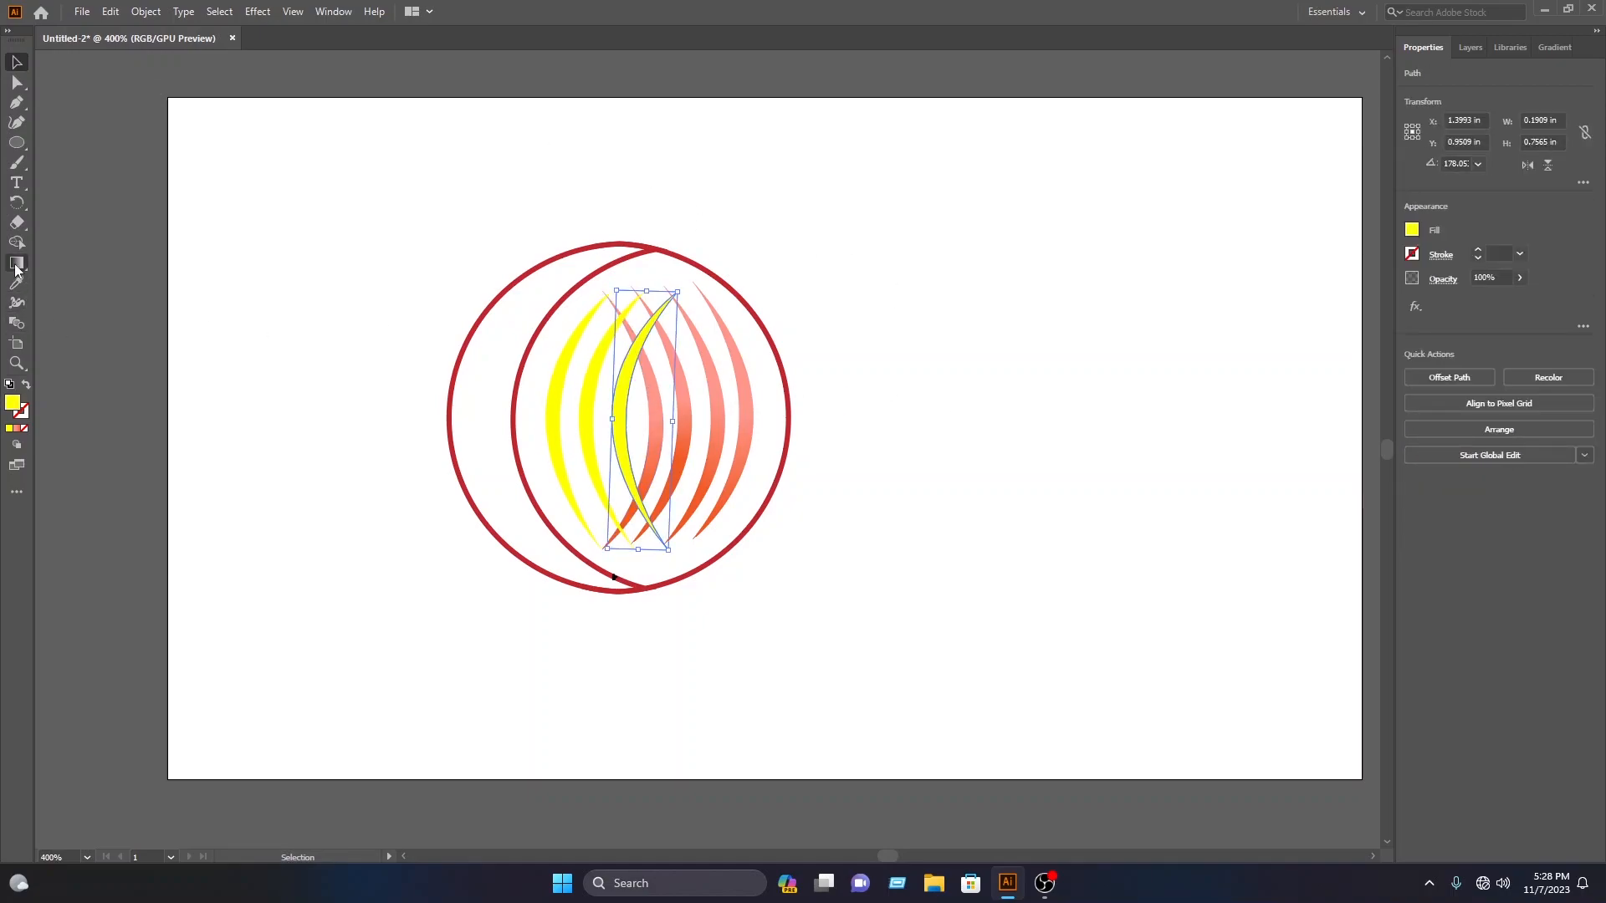
{"action": "left_click", "coordinate": [626, 404]}
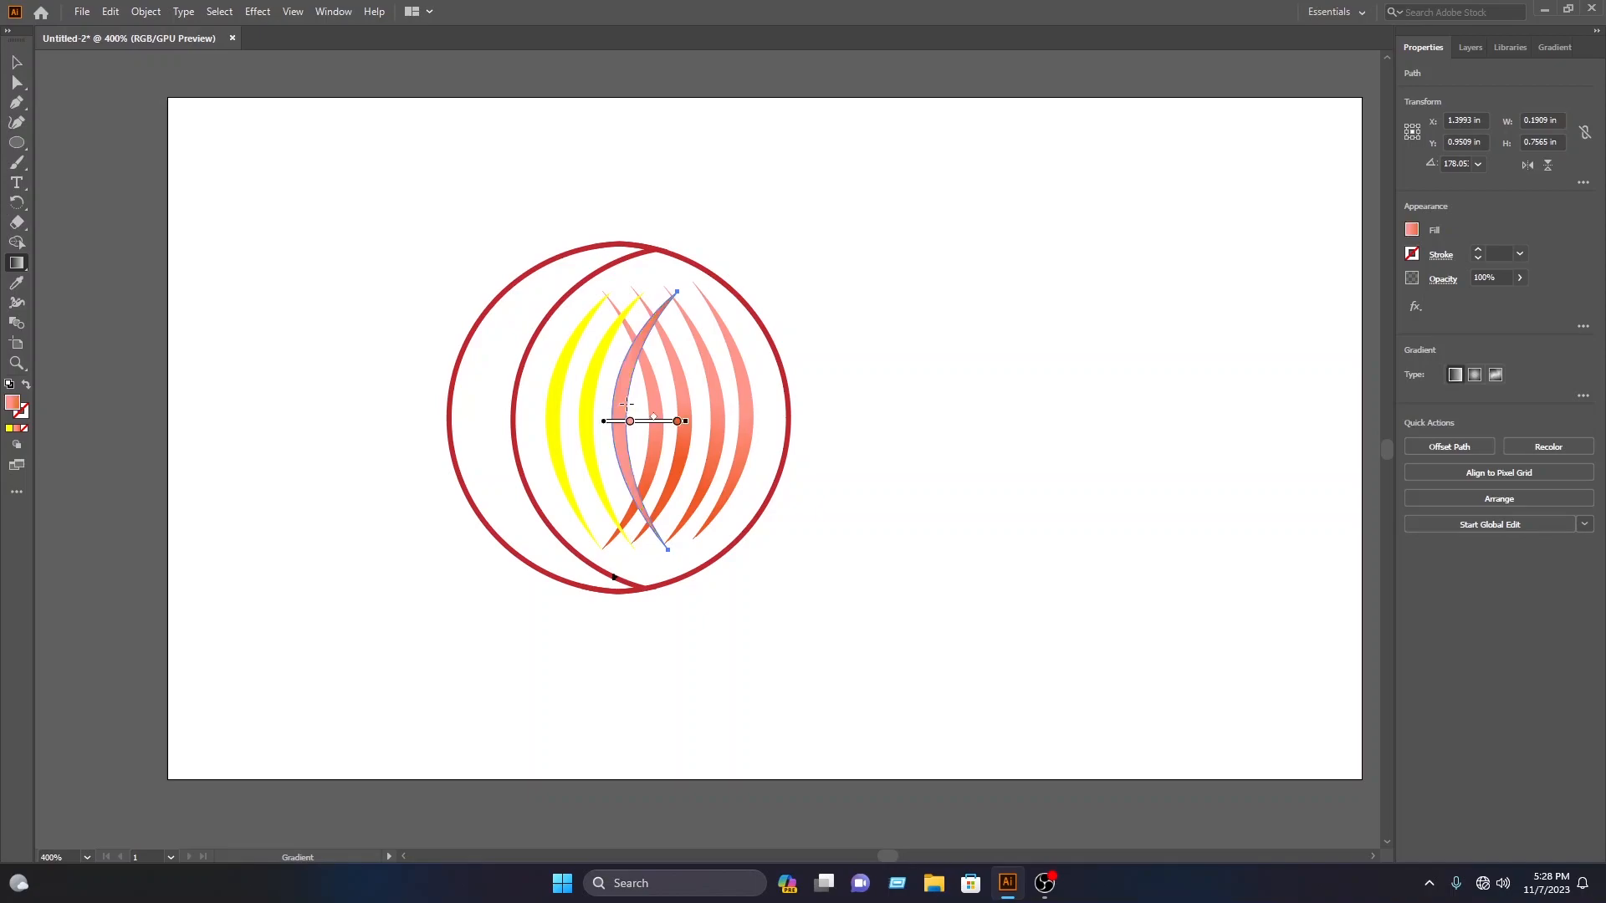
{"action": "left_click", "coordinate": [677, 421]}
{"action": "left_click", "coordinate": [1412, 231]}
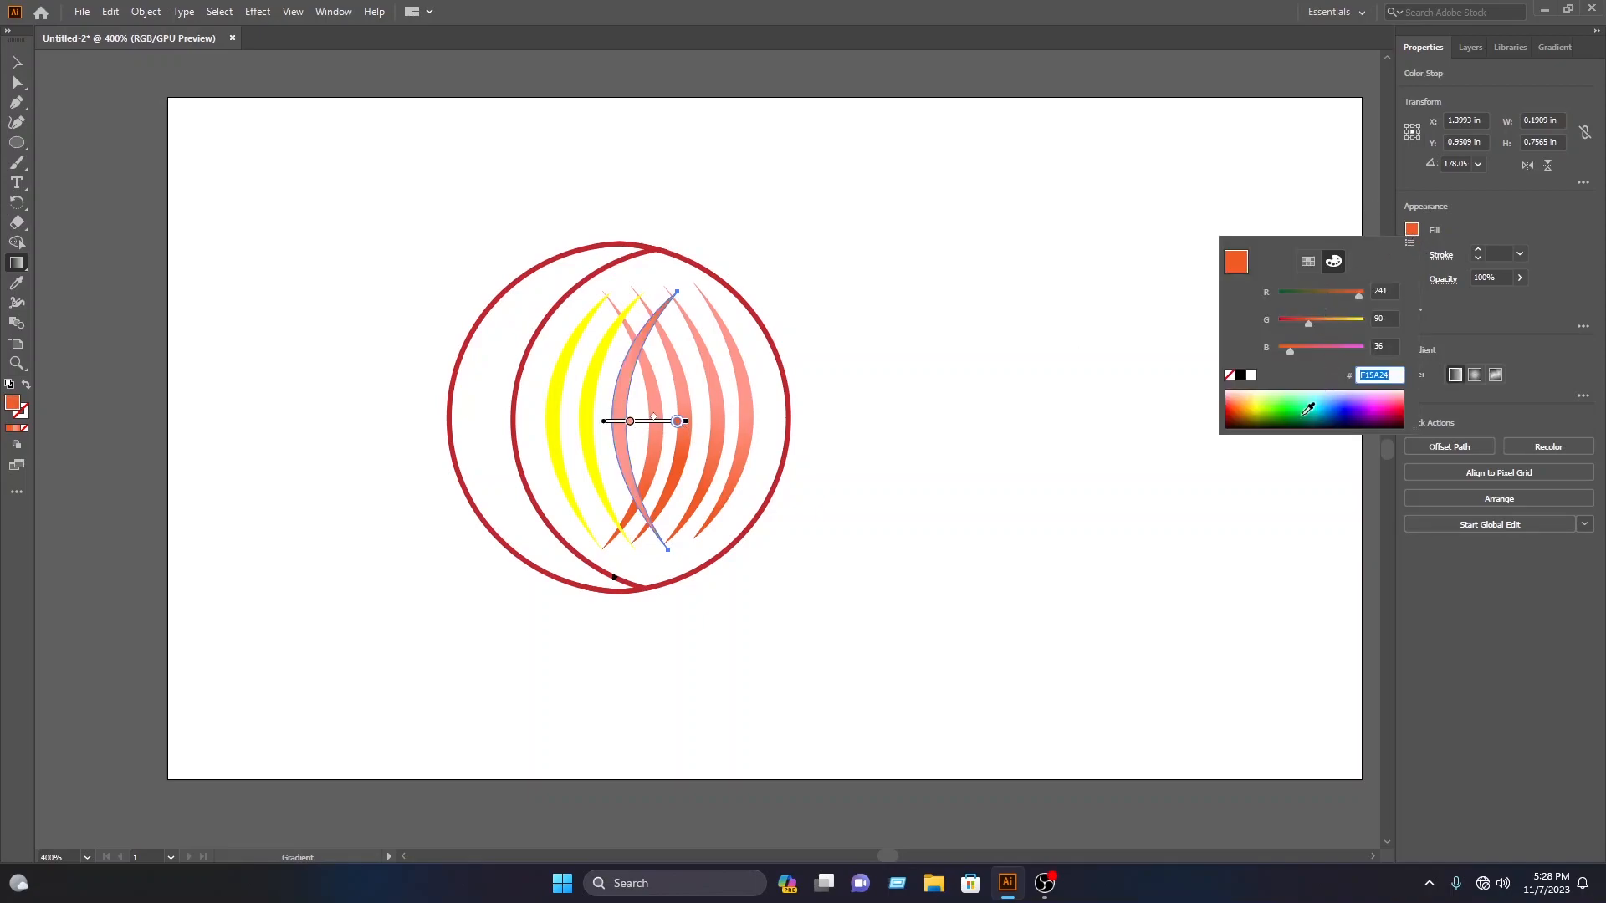
{"action": "left_click", "coordinate": [1405, 408]}
{"action": "left_click_drag", "start_coordinate": [1406, 406], "coordinate": [1236, 403]}
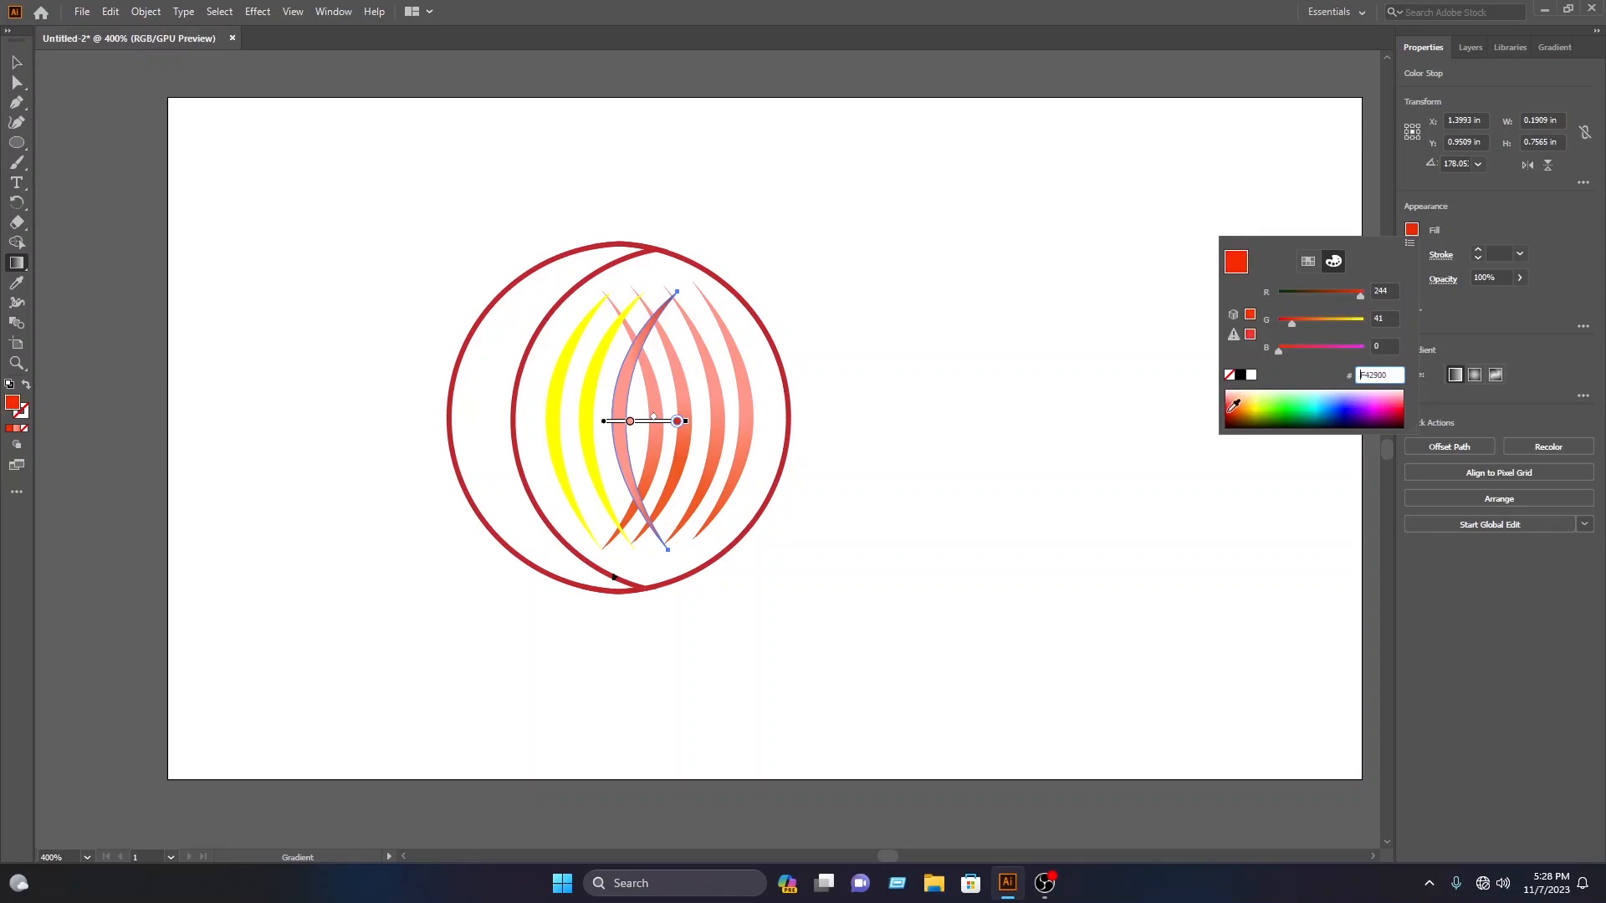
- Recolour the left gradient stop of the rightmost left-bulging crescent dark red (#B40005)
{"action": "left_click", "coordinate": [633, 434]}
{"action": "left_click", "coordinate": [630, 421]}
{"action": "left_click", "coordinate": [1412, 229]}
{"action": "left_click", "coordinate": [1409, 405]}
{"action": "left_click", "coordinate": [1409, 407]}
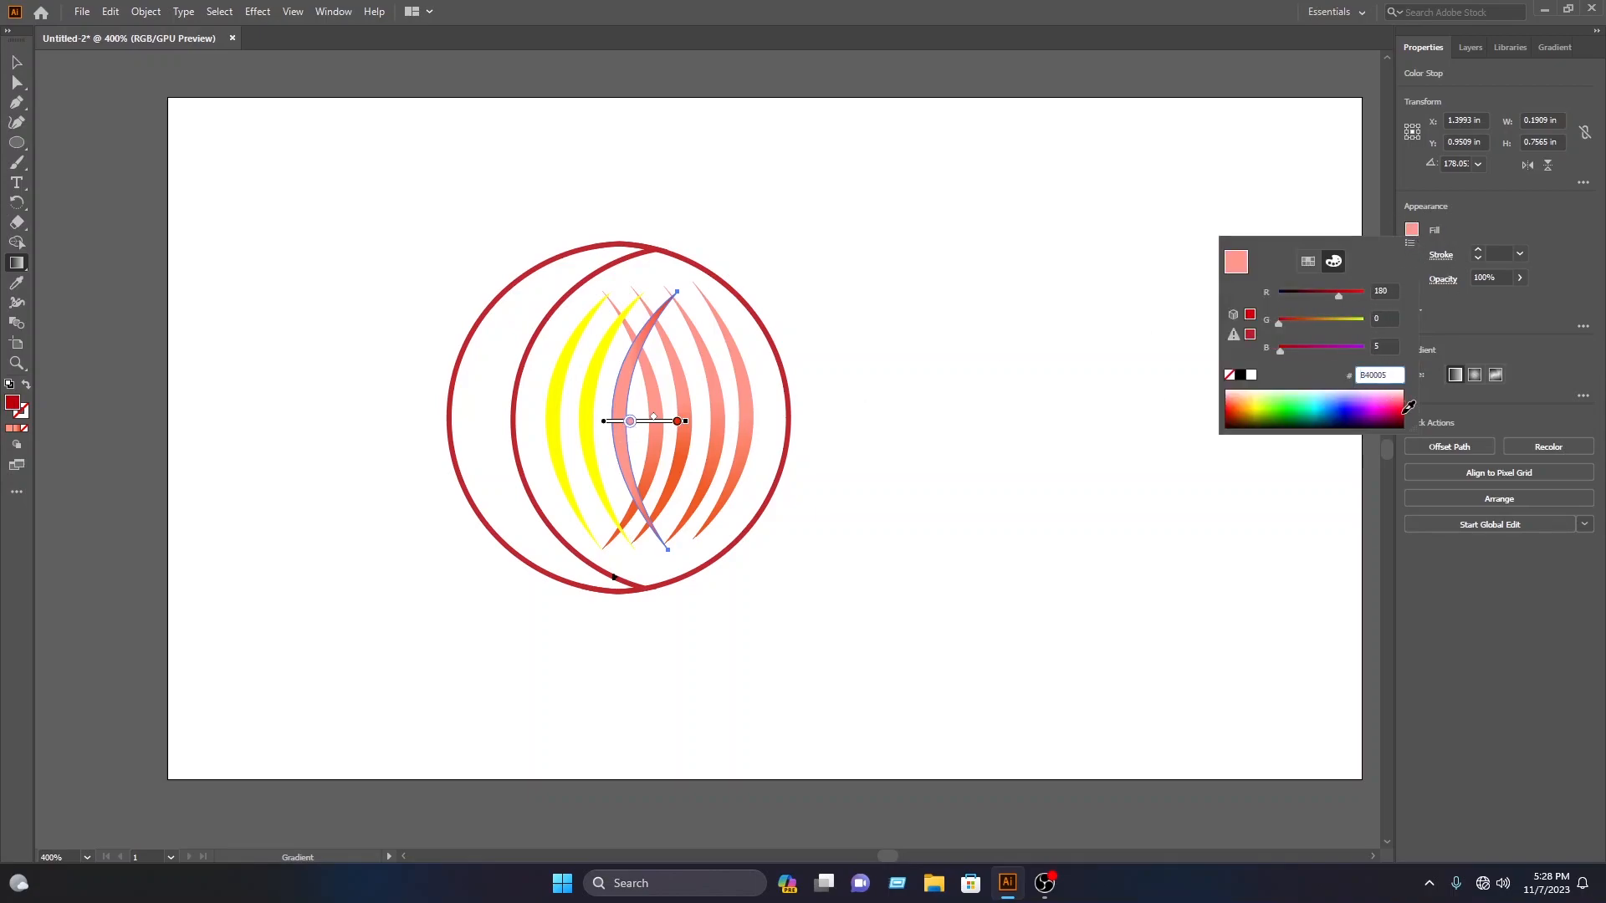
- Angle that crescent's gradient downwards so it runs from dark red above to bright red below, and deselect it
{"action": "left_click", "coordinate": [686, 421]}
{"action": "left_click_drag", "start_coordinate": [691, 424], "coordinate": [637, 508]}
{"action": "left_click_drag", "start_coordinate": [614, 435], "coordinate": [664, 409]}
{"action": "mouse_move", "coordinate": [685, 472]}
{"action": "left_mouse_down"}
{"action": "mouse_move", "coordinate": [707, 529]}
{"action": "mouse_move", "coordinate": [648, 443]}
{"action": "left_mouse_up"}
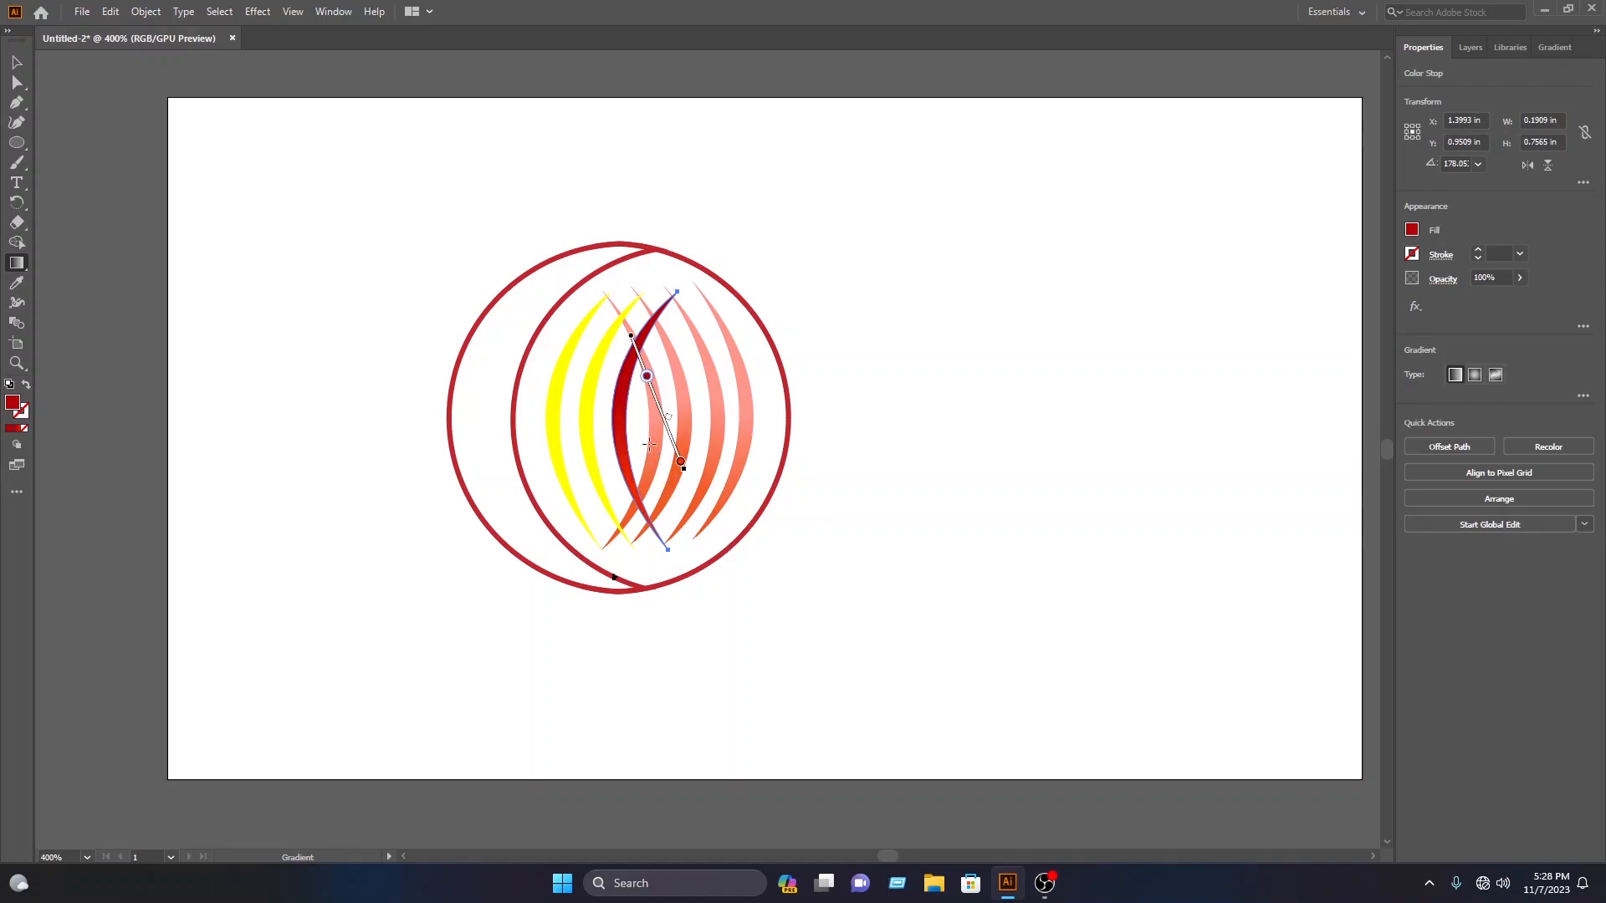
{"action": "left_click", "coordinate": [16, 62]}
{"action": "left_click", "coordinate": [627, 98]}
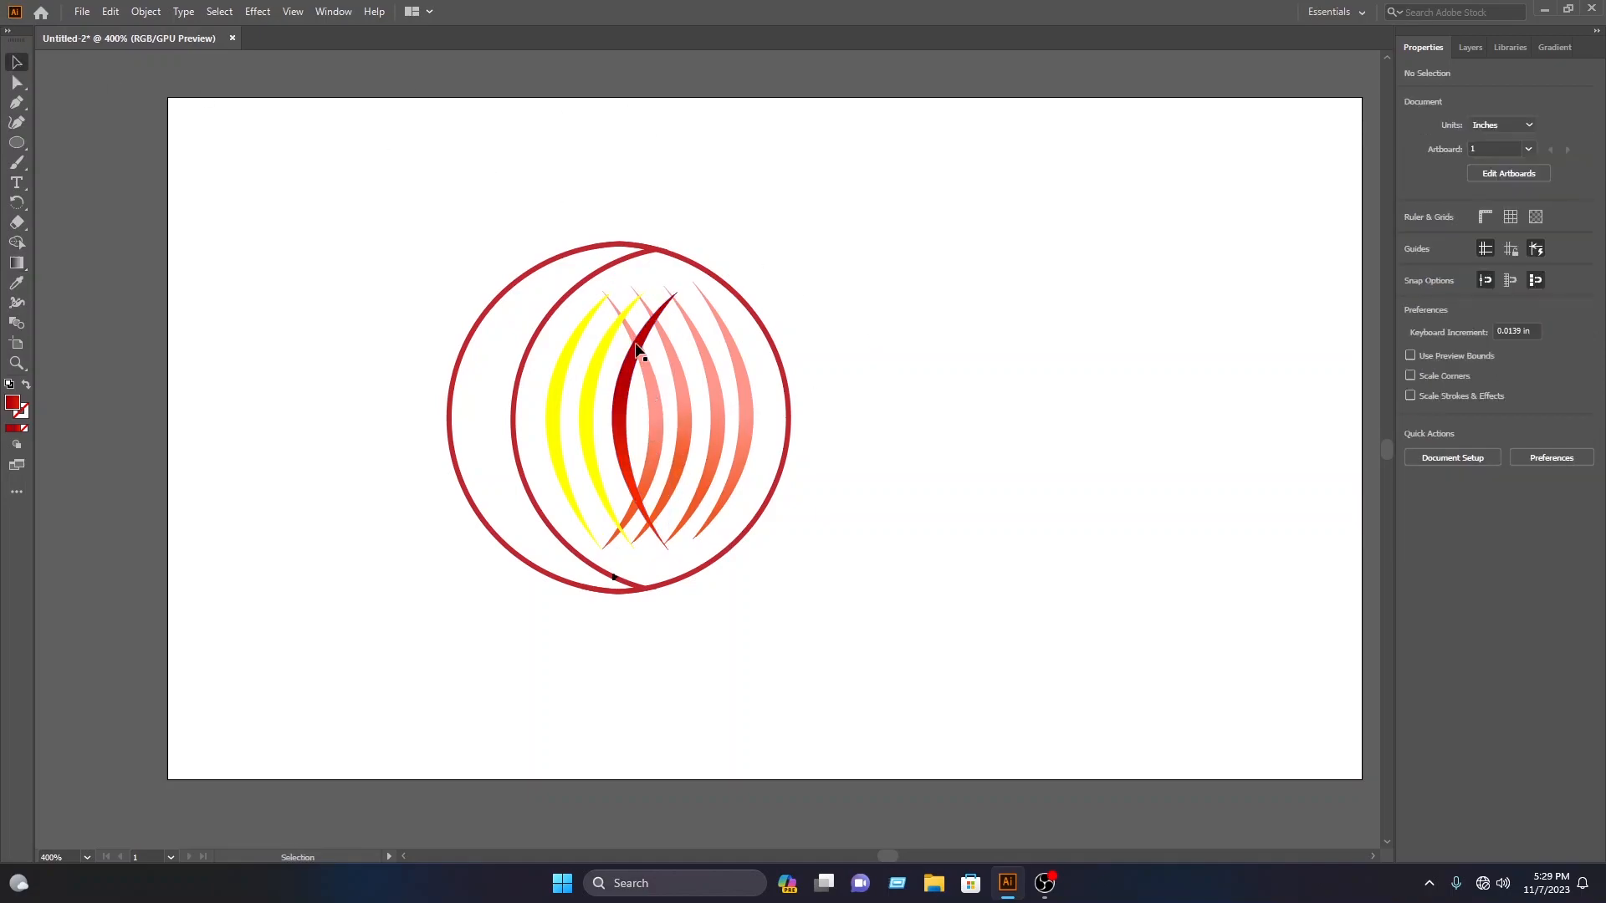
- Fill the middle left-bulging crescent with the same dark-to-bright red gradient, running downwards
{"action": "left_click", "coordinate": [594, 419]}
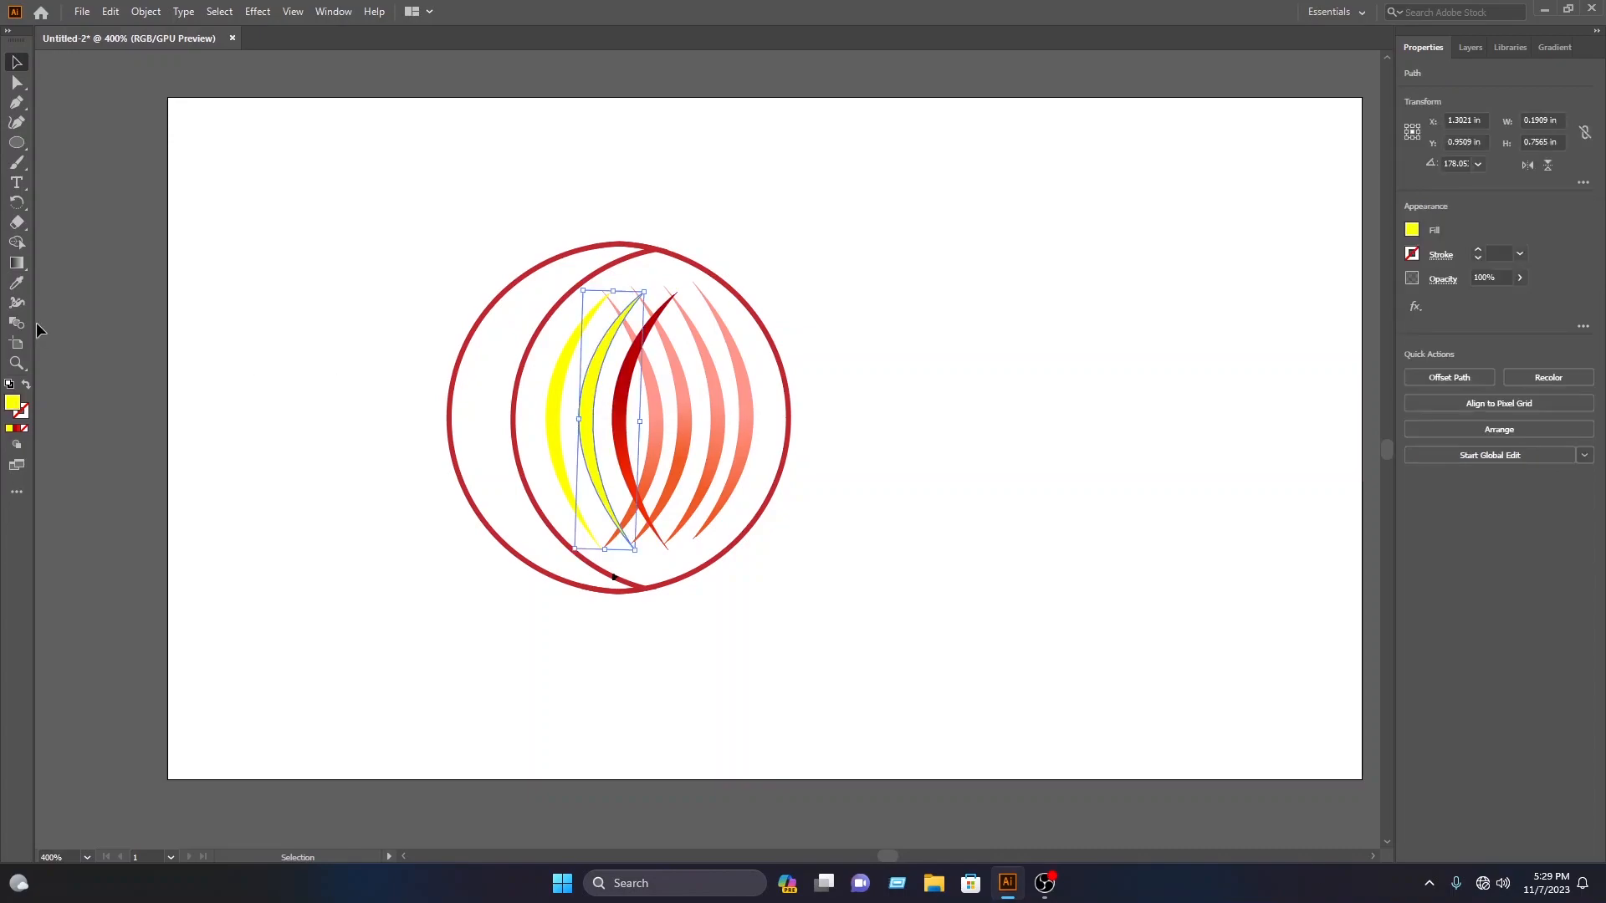
{"action": "left_click", "coordinate": [17, 264]}
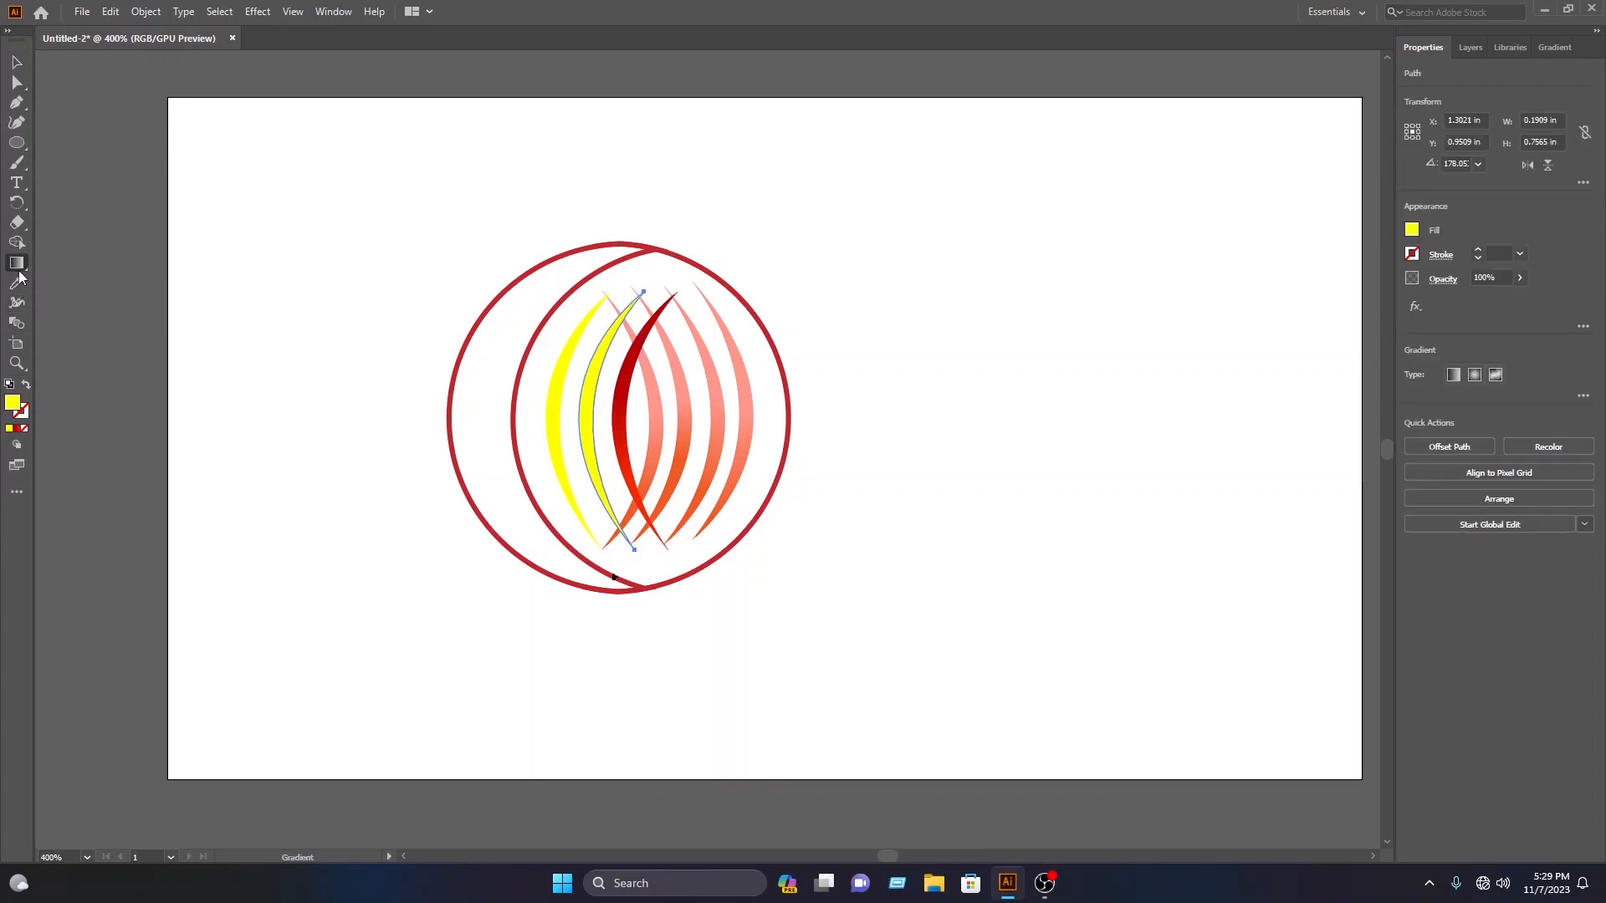
{"action": "left_click", "coordinate": [590, 402]}
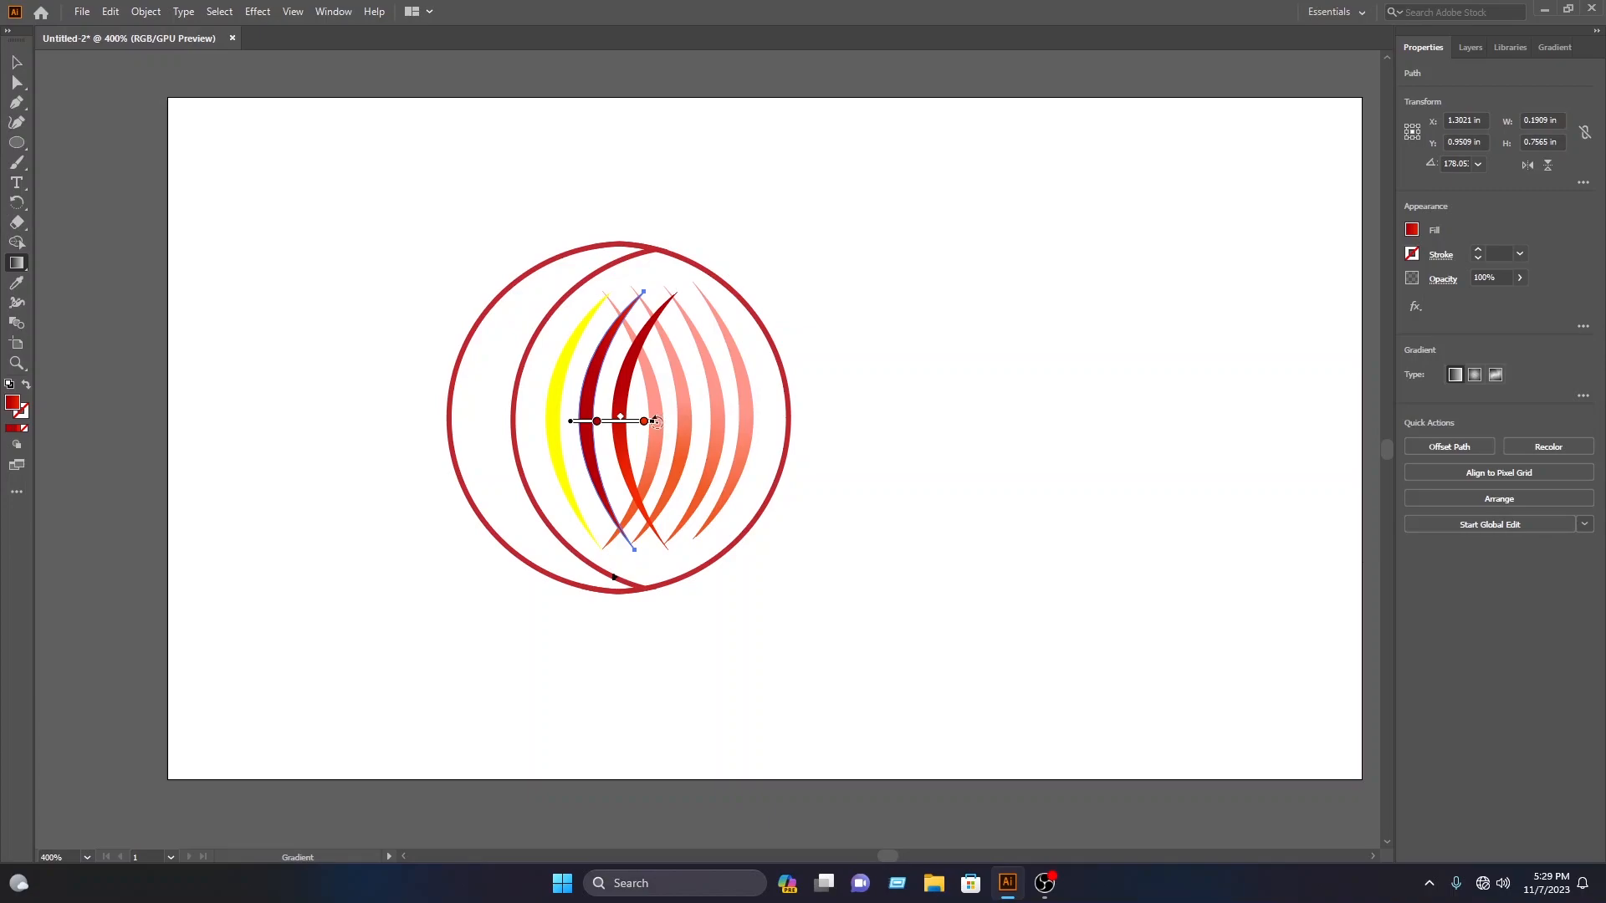
{"action": "left_click_drag", "start_coordinate": [620, 404], "coordinate": [652, 539]}
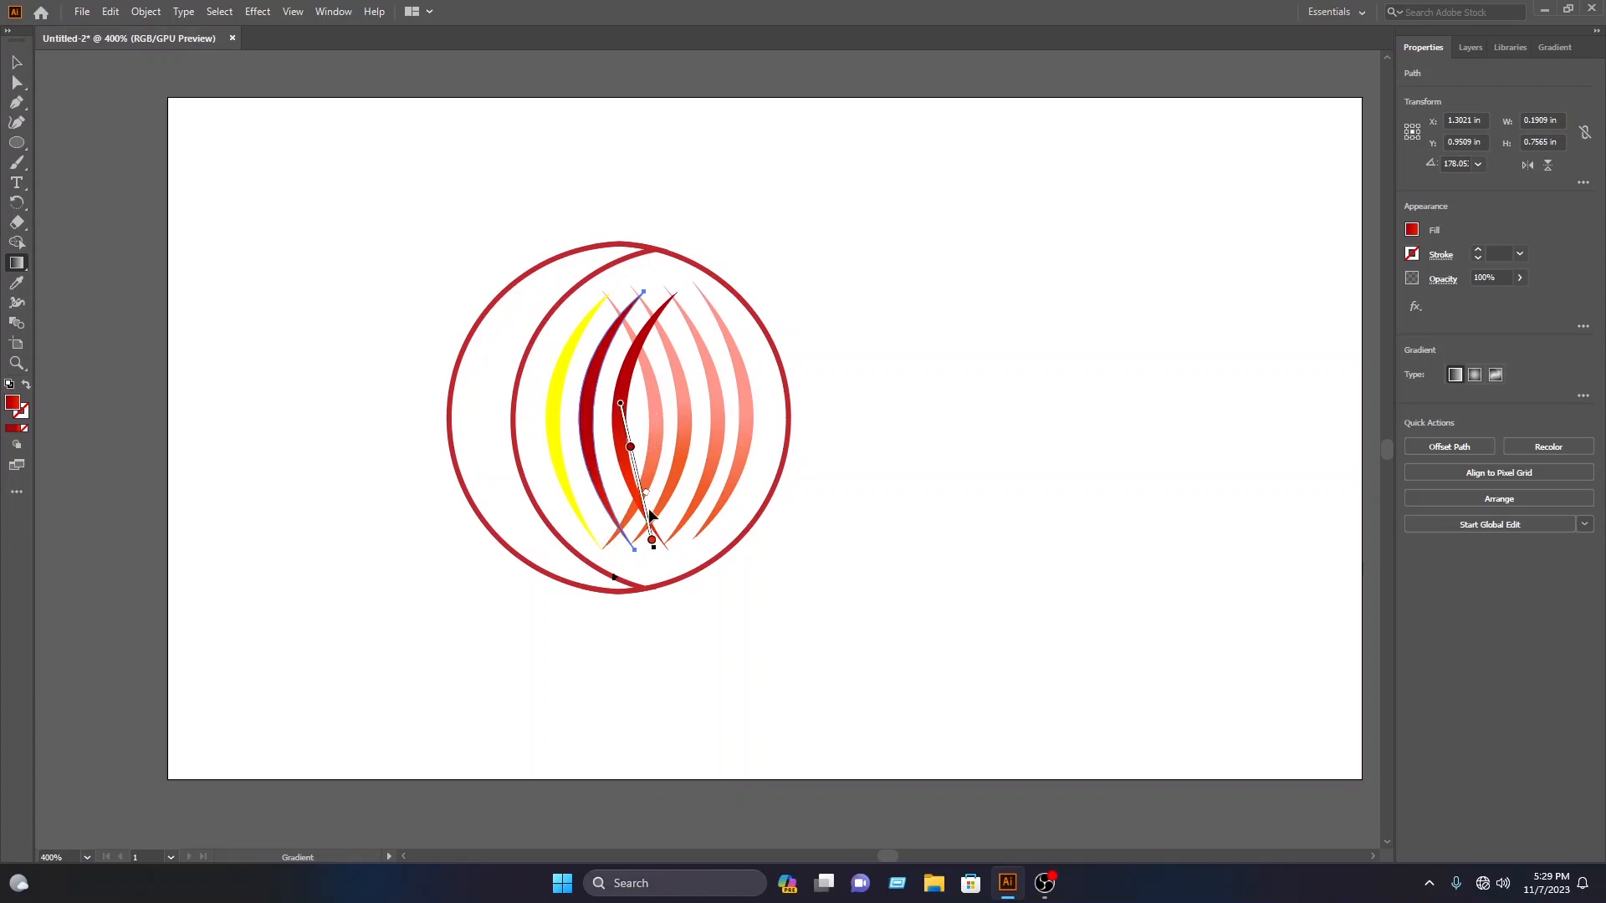
{"action": "left_click", "coordinate": [16, 62]}
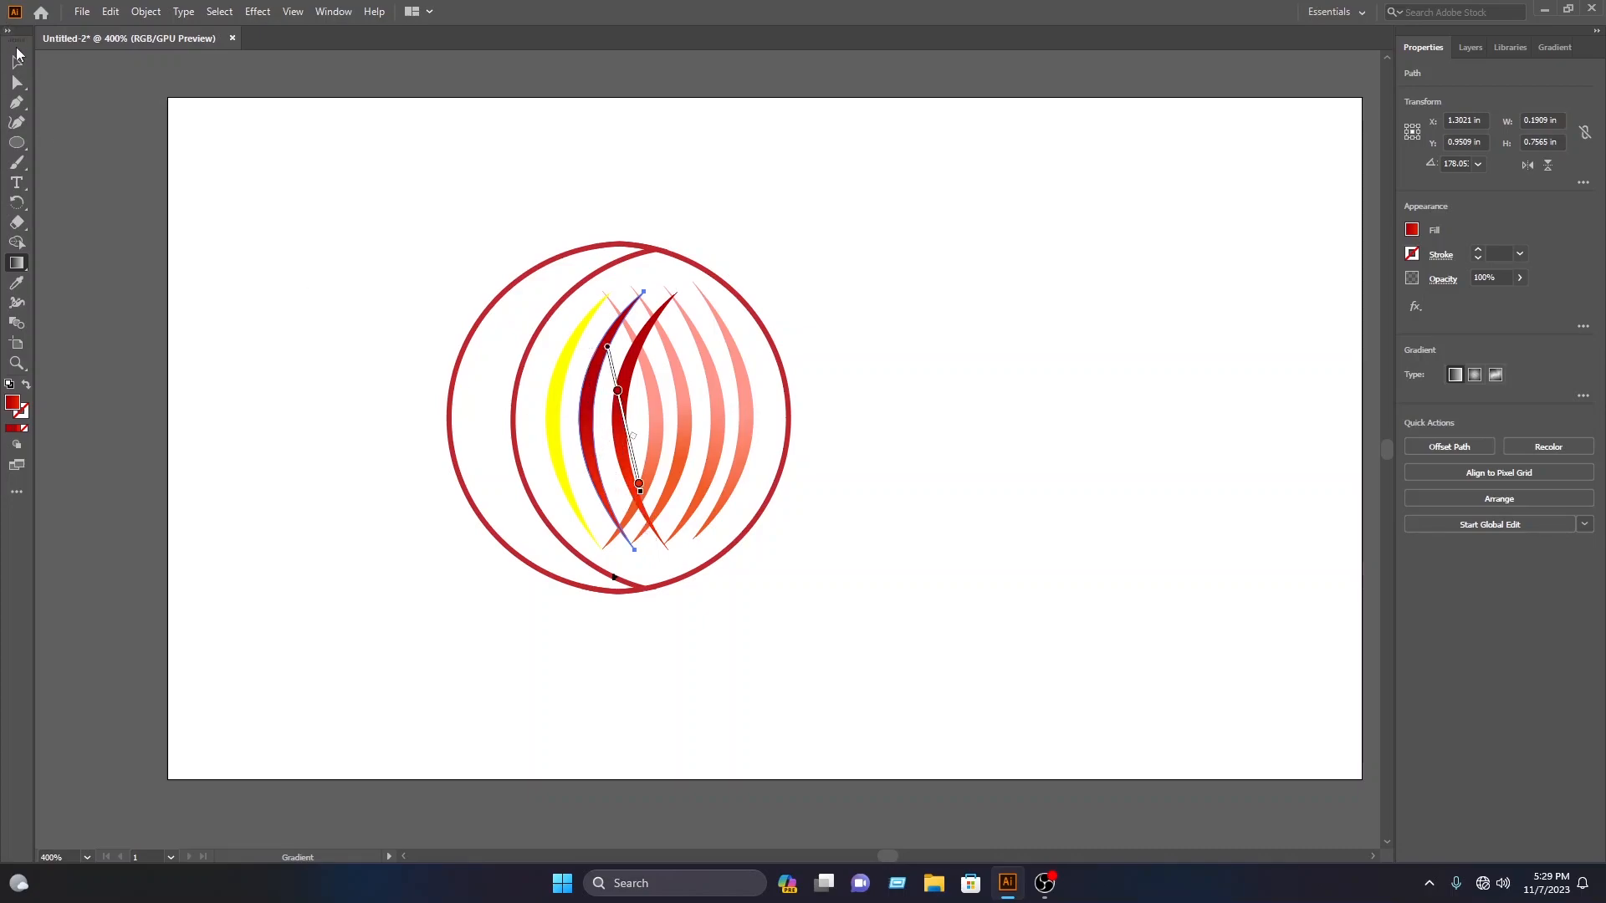
{"action": "left_click", "coordinate": [480, 423]}
- Fill the remaining yellow crescent with the same downward dark-to-bright red gradient, and deselect it
{"action": "left_click", "coordinate": [553, 440]}
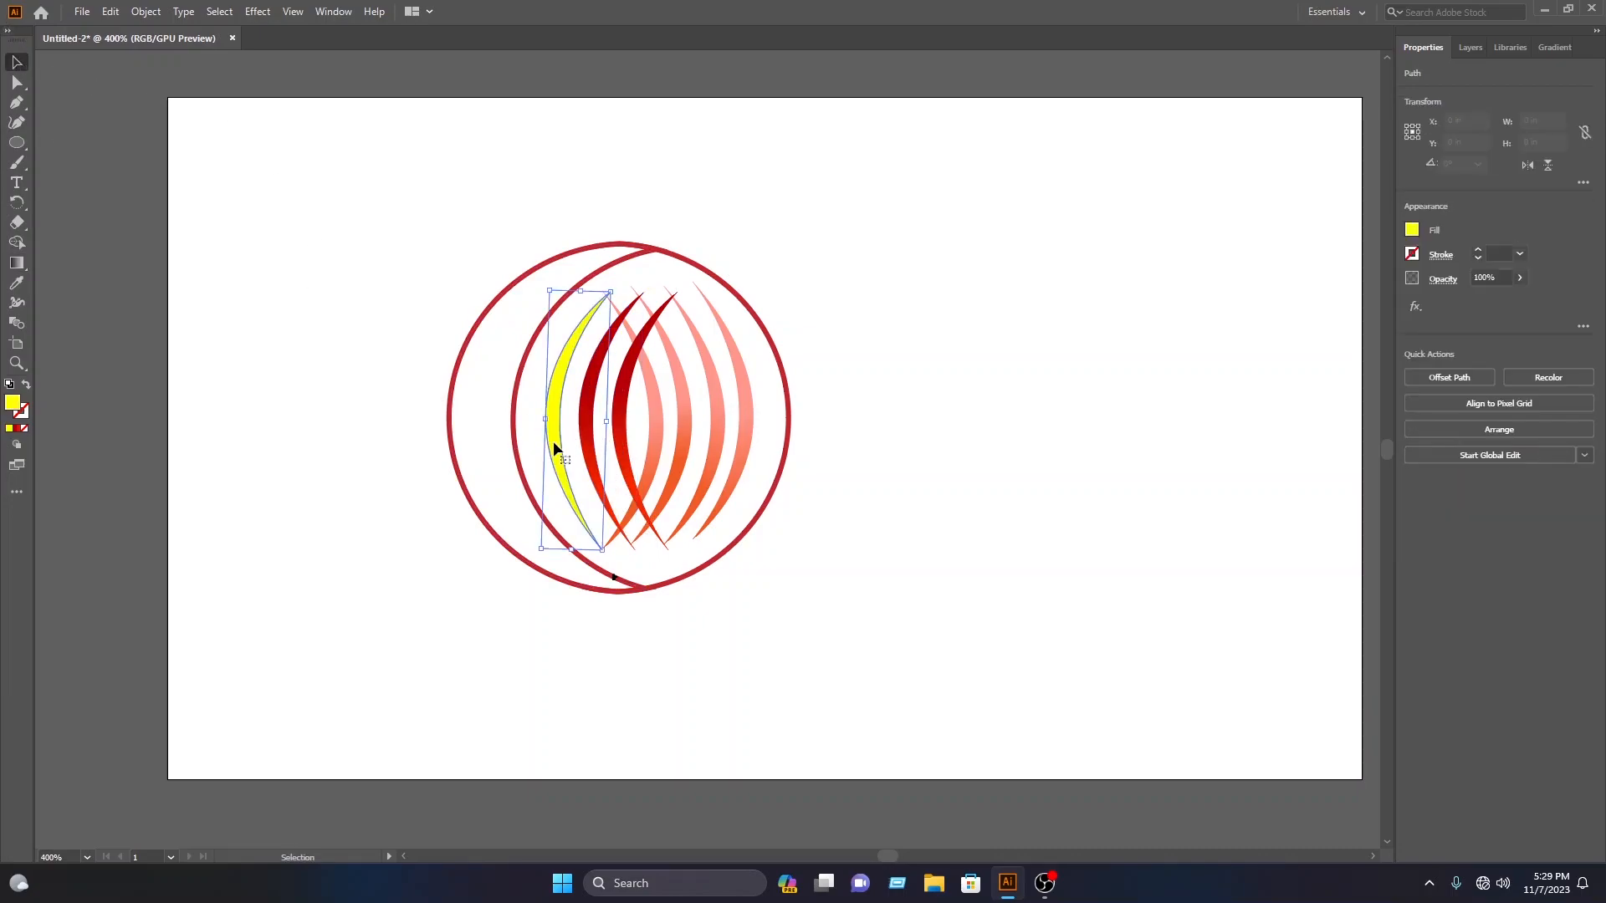
{"action": "left_click", "coordinate": [17, 263]}
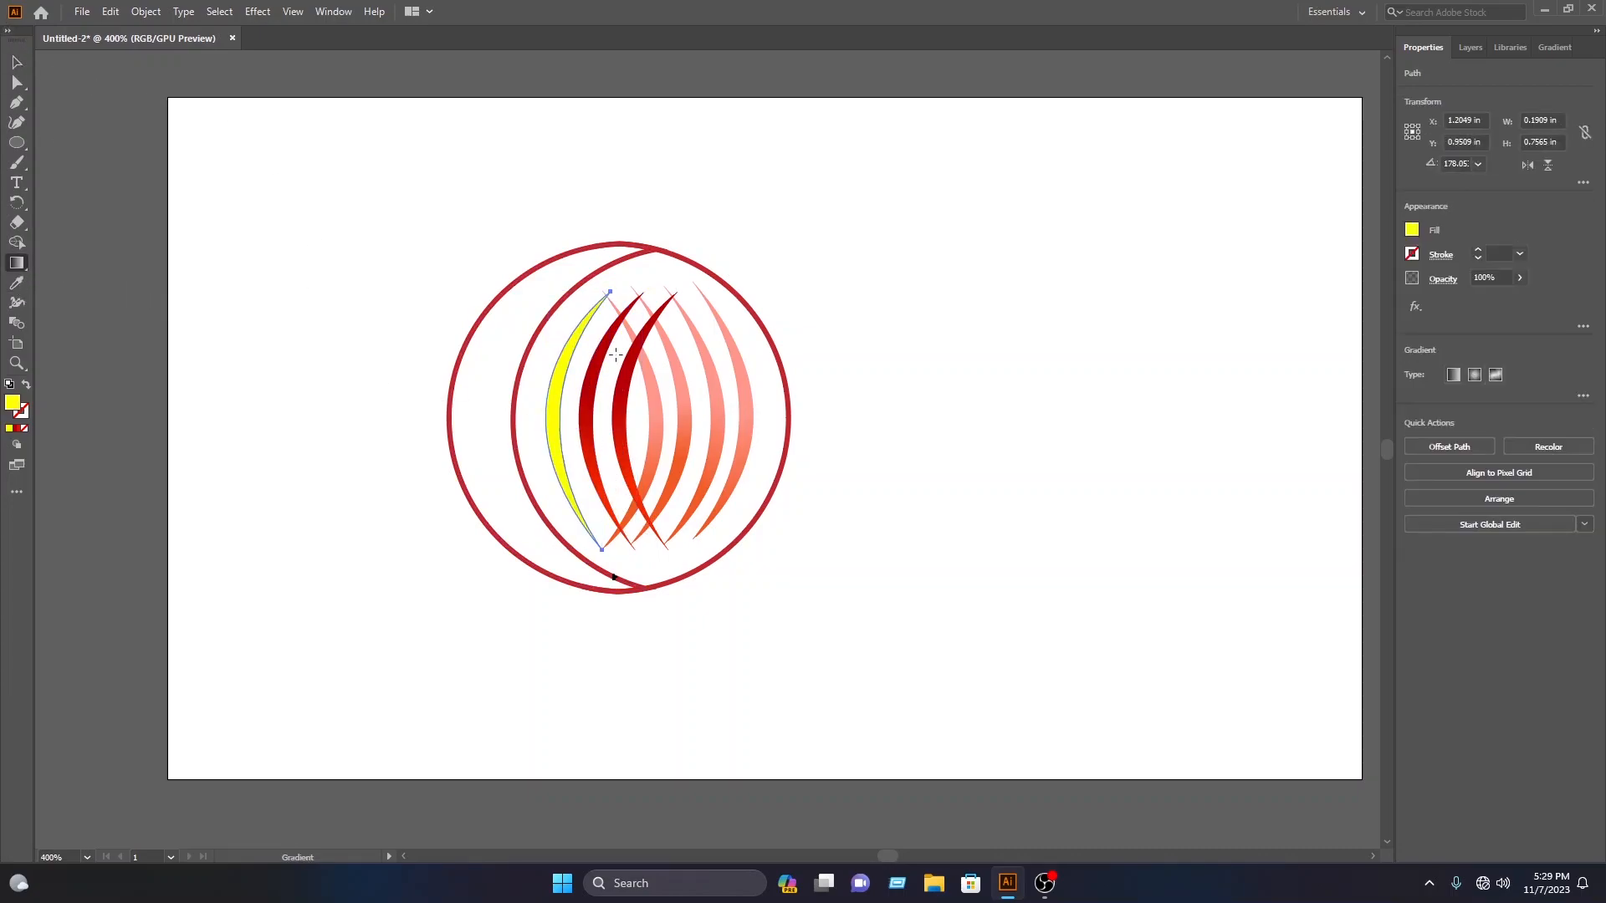
{"action": "left_click", "coordinate": [551, 421]}
{"action": "mouse_move", "coordinate": [624, 421]}
{"action": "left_mouse_down"}
{"action": "mouse_move", "coordinate": [628, 485]}
{"action": "mouse_move", "coordinate": [582, 510]}
{"action": "mouse_move", "coordinate": [646, 524]}
{"action": "left_mouse_up"}
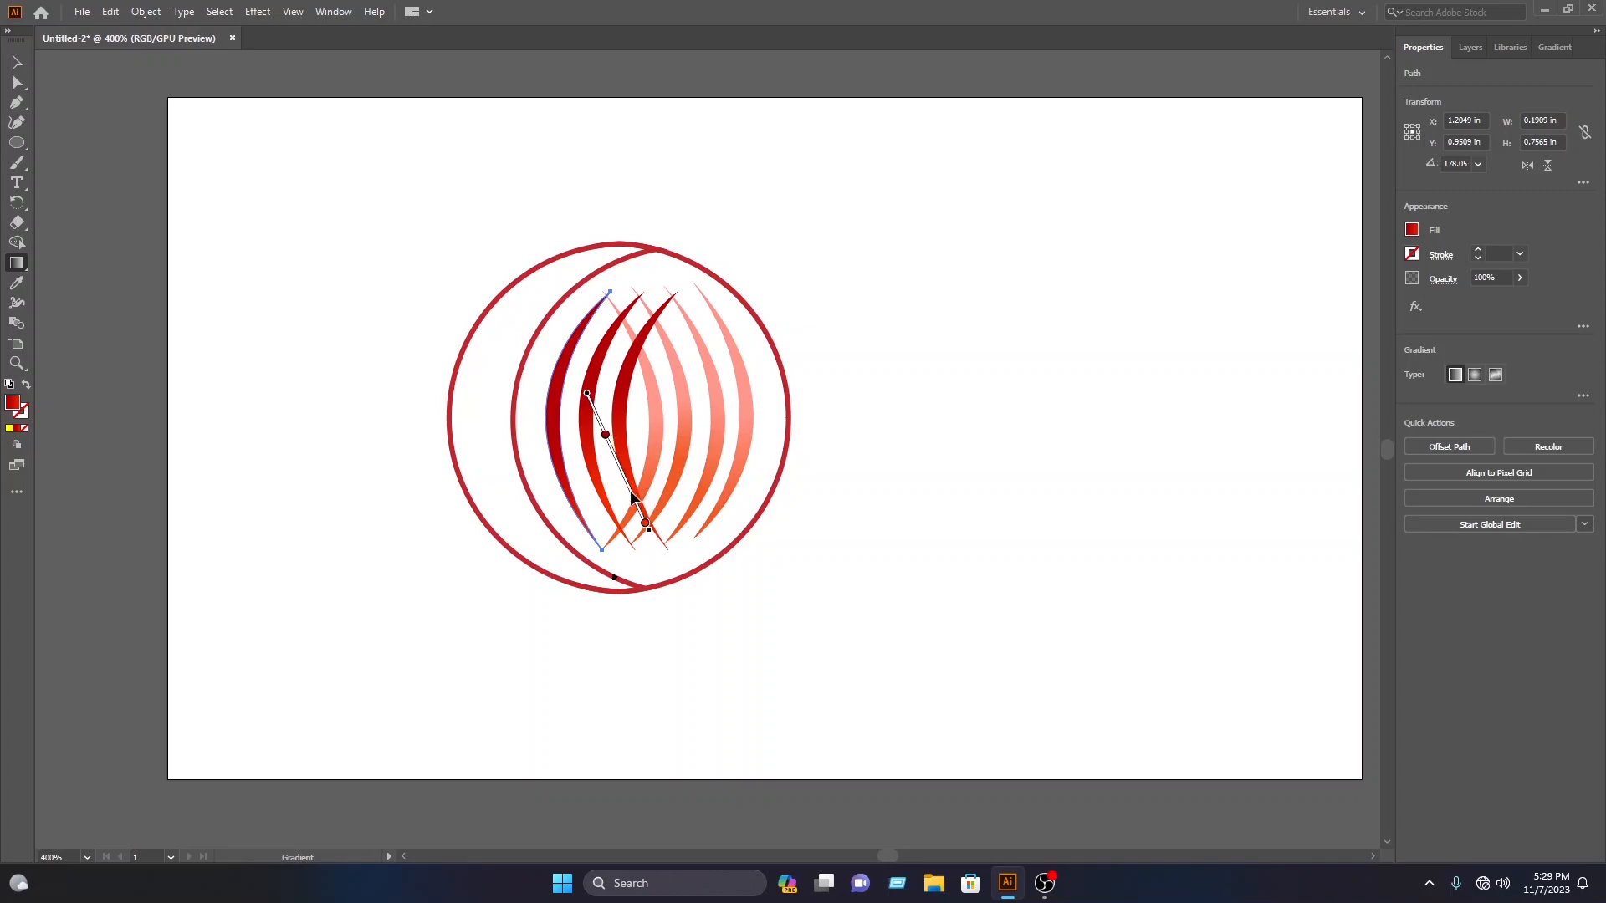
{"action": "key", "text": "v"}
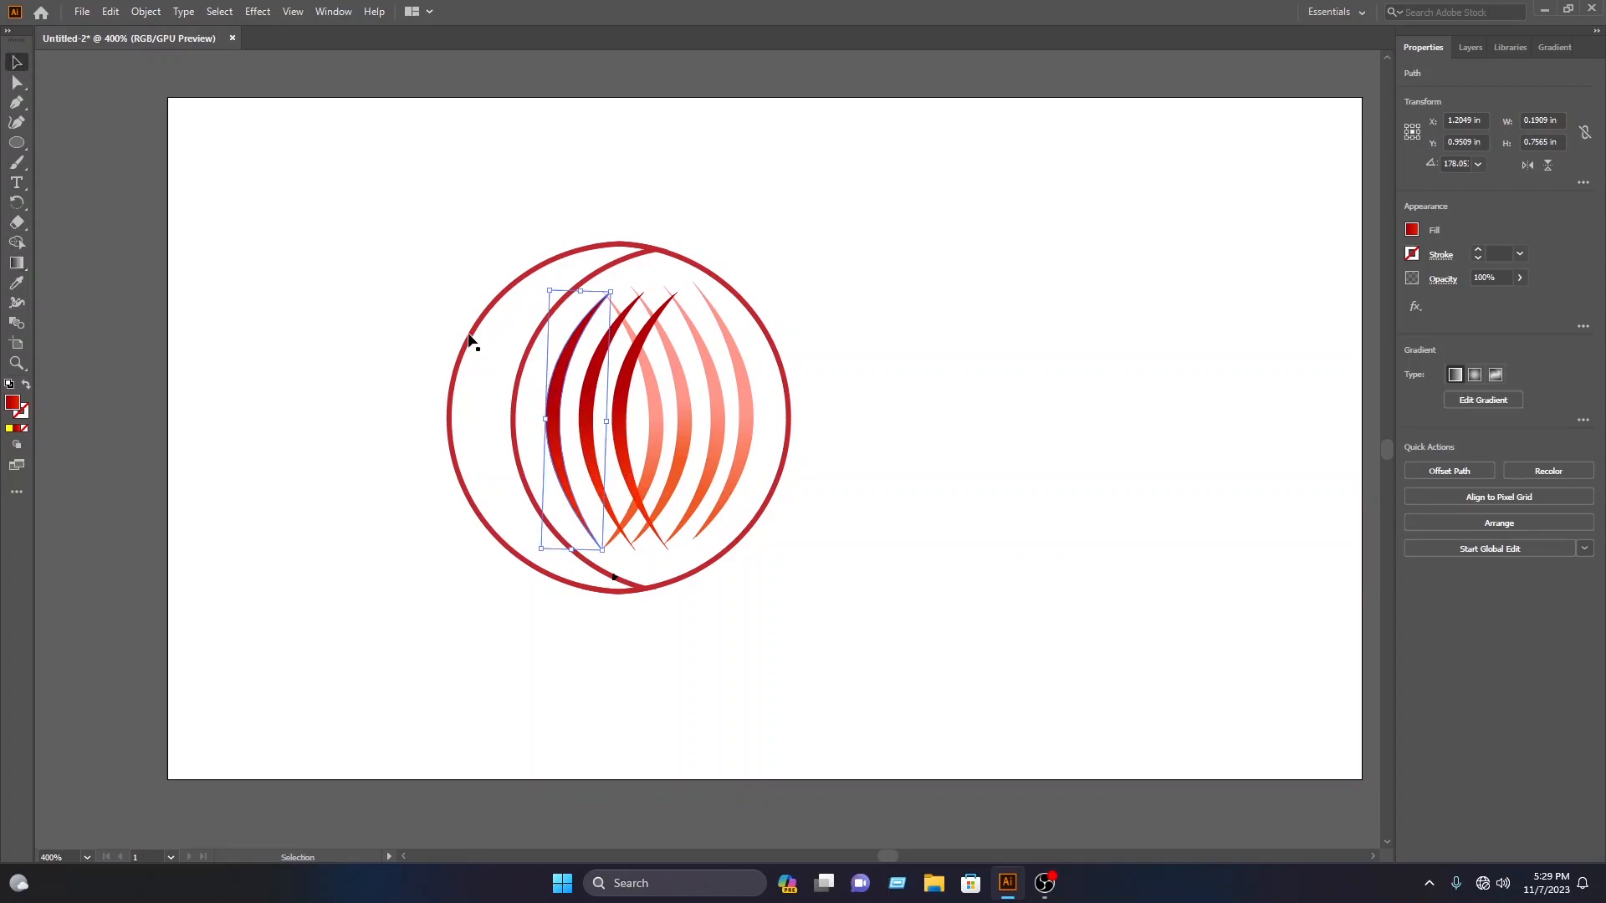
{"action": "left_click", "coordinate": [435, 265]}
- Fill the large outlined crescent of the emblem with bright red (#FF2B00)
{"action": "left_click", "coordinate": [790, 656]}
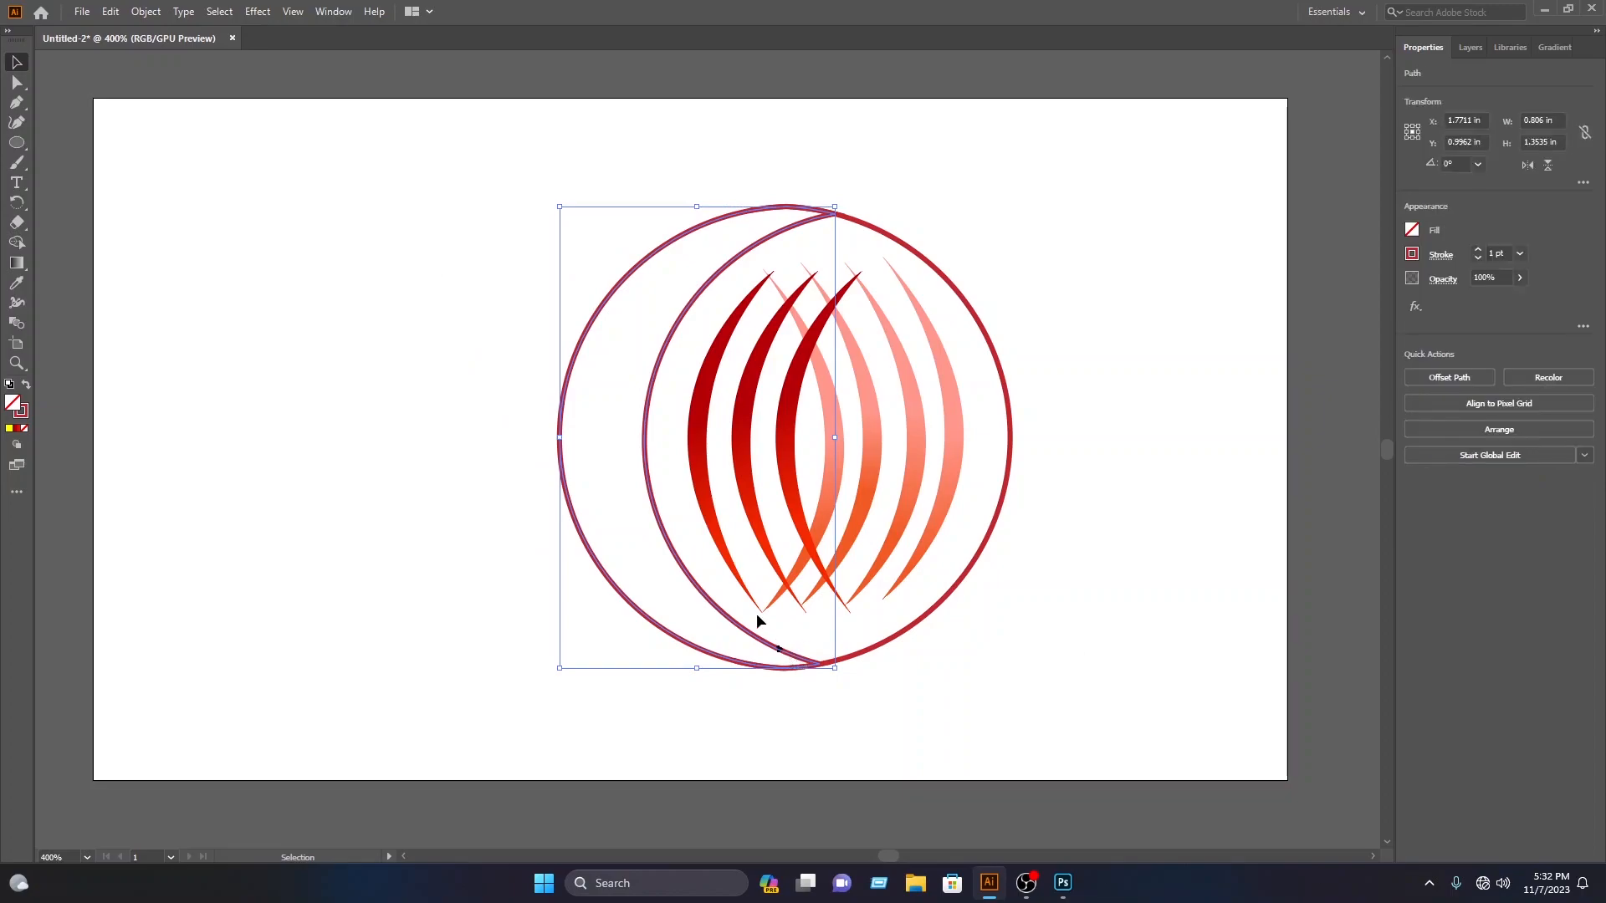
{"action": "left_click", "coordinate": [1412, 230]}
{"action": "left_click", "coordinate": [1232, 399]}
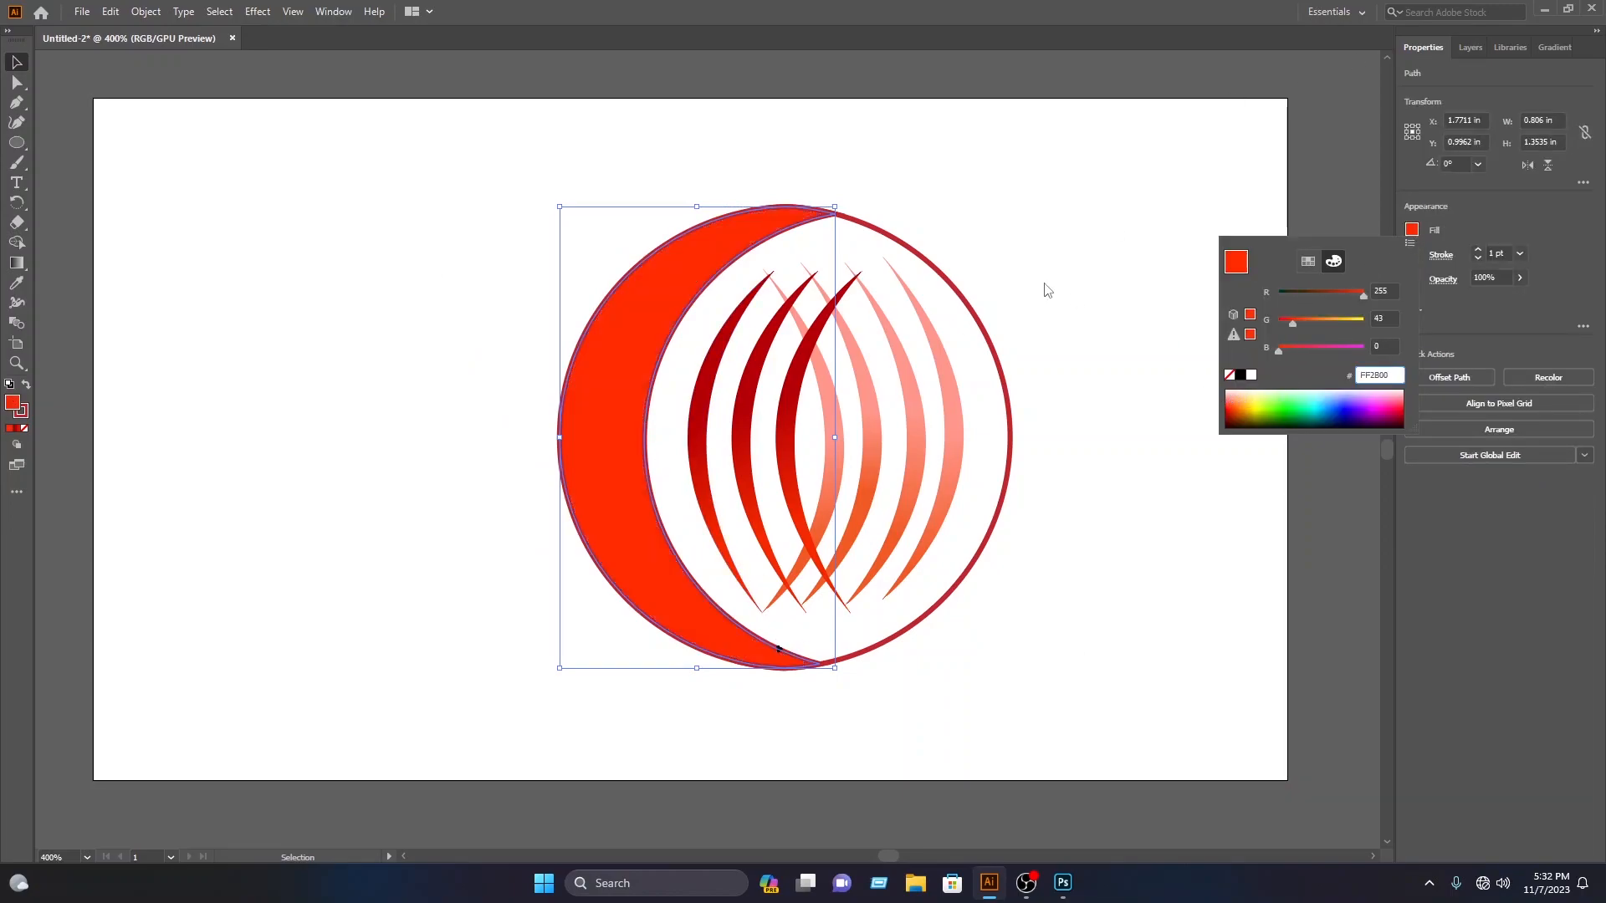
{"action": "left_click", "coordinate": [1035, 181]}
- Change the large crescent's stroke to dark red (#940004) and deselect it
{"action": "left_click", "coordinate": [1413, 254]}
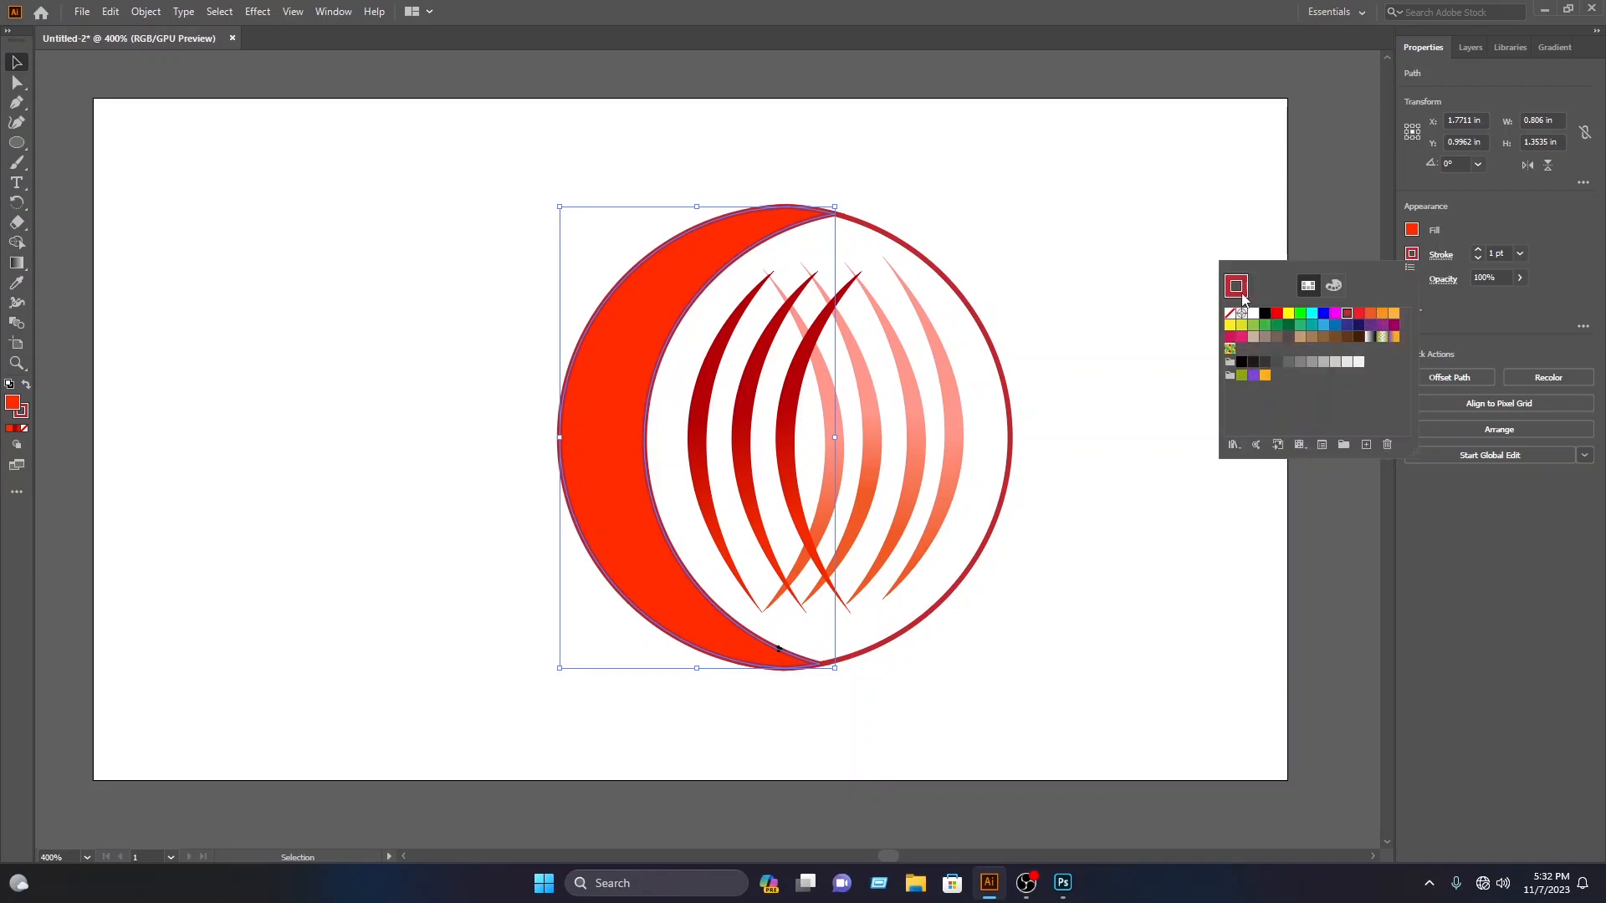
{"action": "left_click", "coordinate": [1333, 285]}
{"action": "left_click_drag", "start_coordinate": [1395, 424], "coordinate": [1404, 439]}
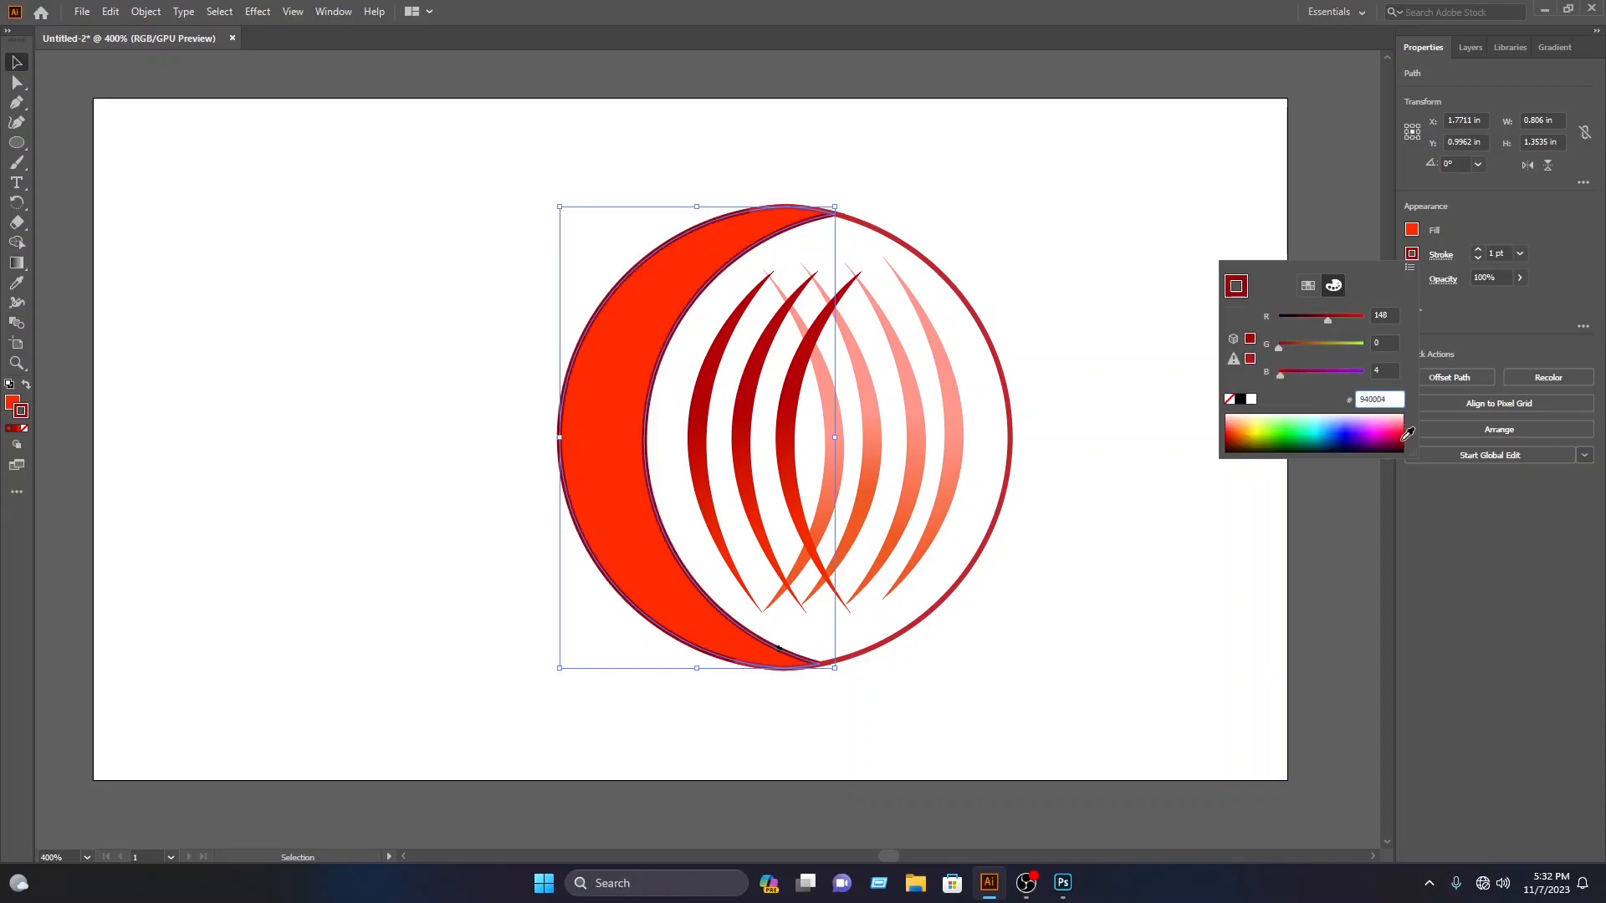
{"action": "left_click", "coordinate": [218, 168]}
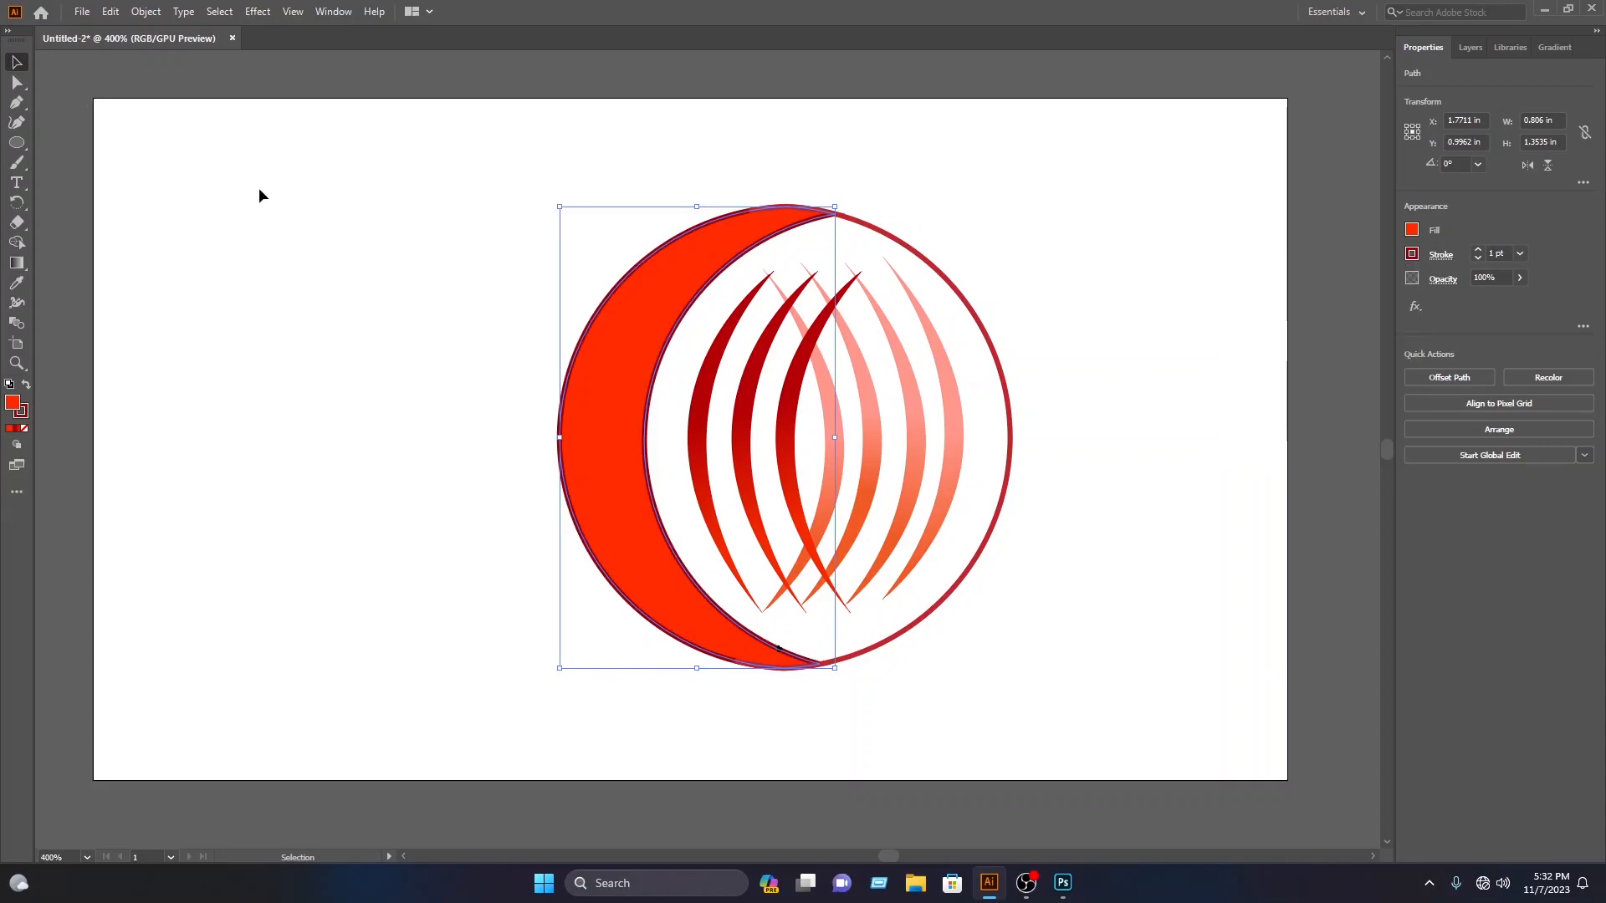
{"action": "left_click", "coordinate": [218, 168]}
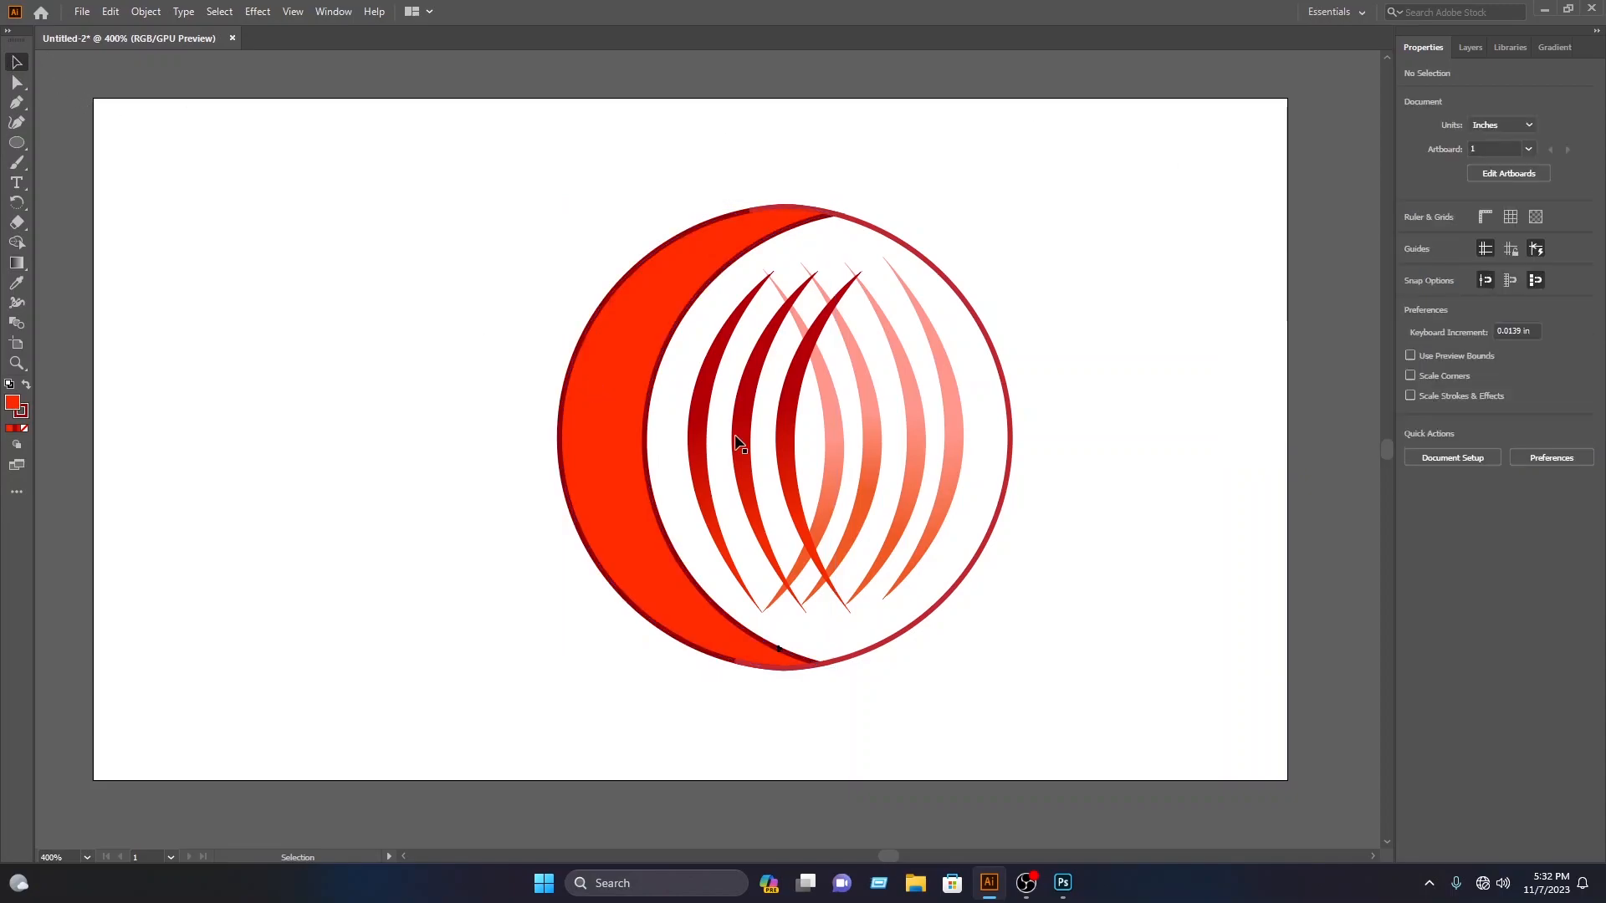
- Export the emblem to the Desktop as the PNG file Untitled-2, replacing the existing file
{"action": "left_click", "coordinate": [87, 13]}
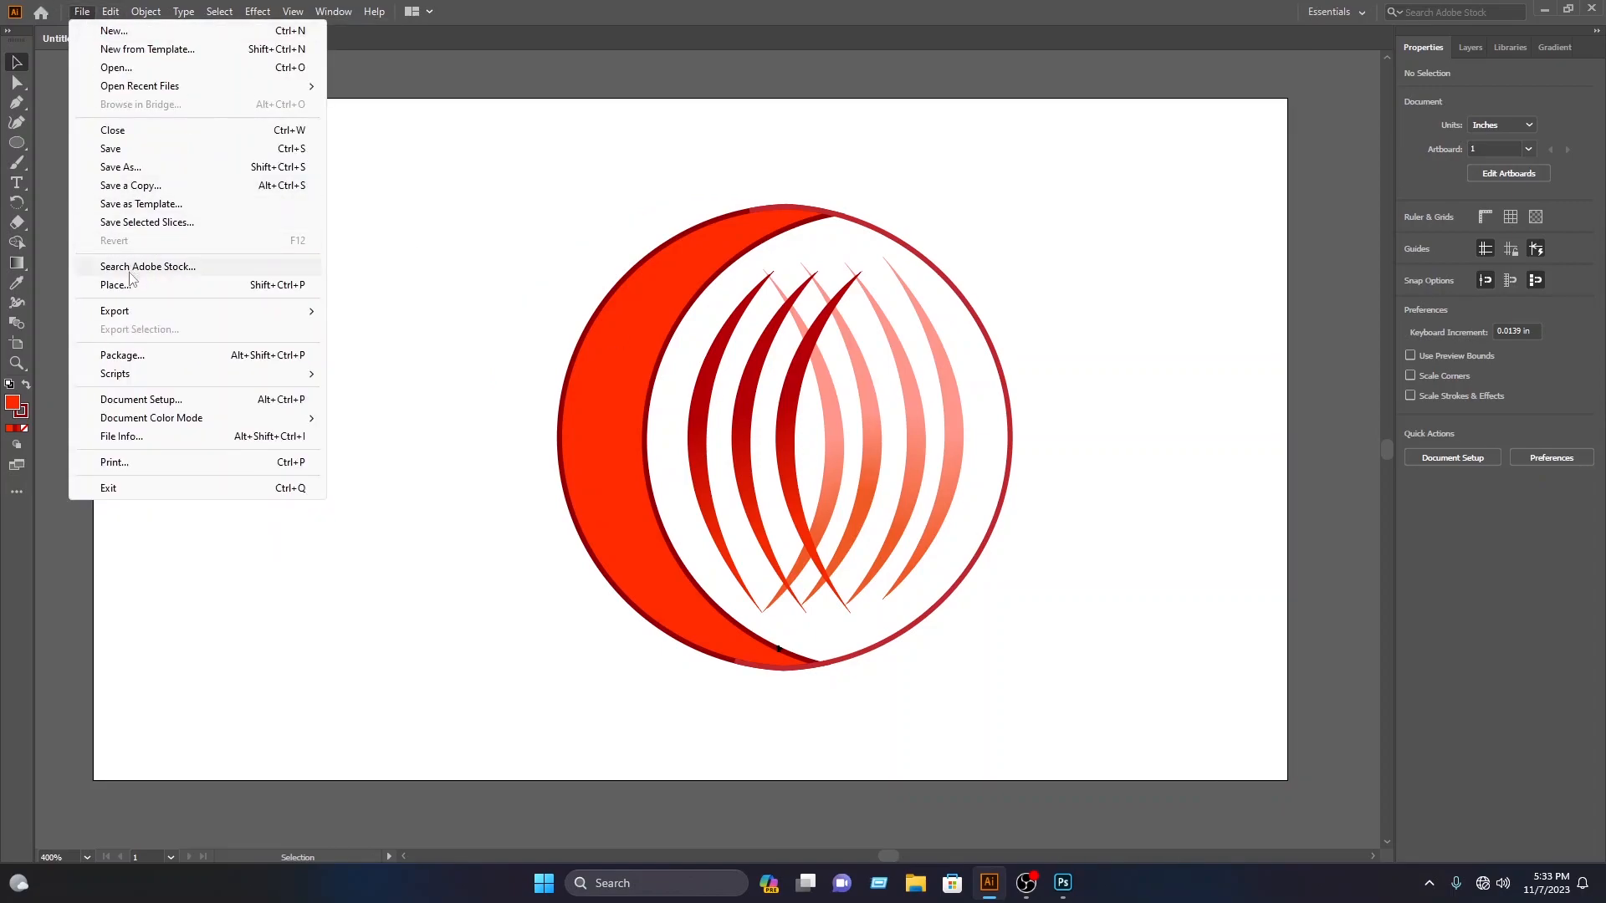
{"action": "mouse_move", "coordinate": [127, 311]}
{"action": "left_click", "coordinate": [448, 333]}
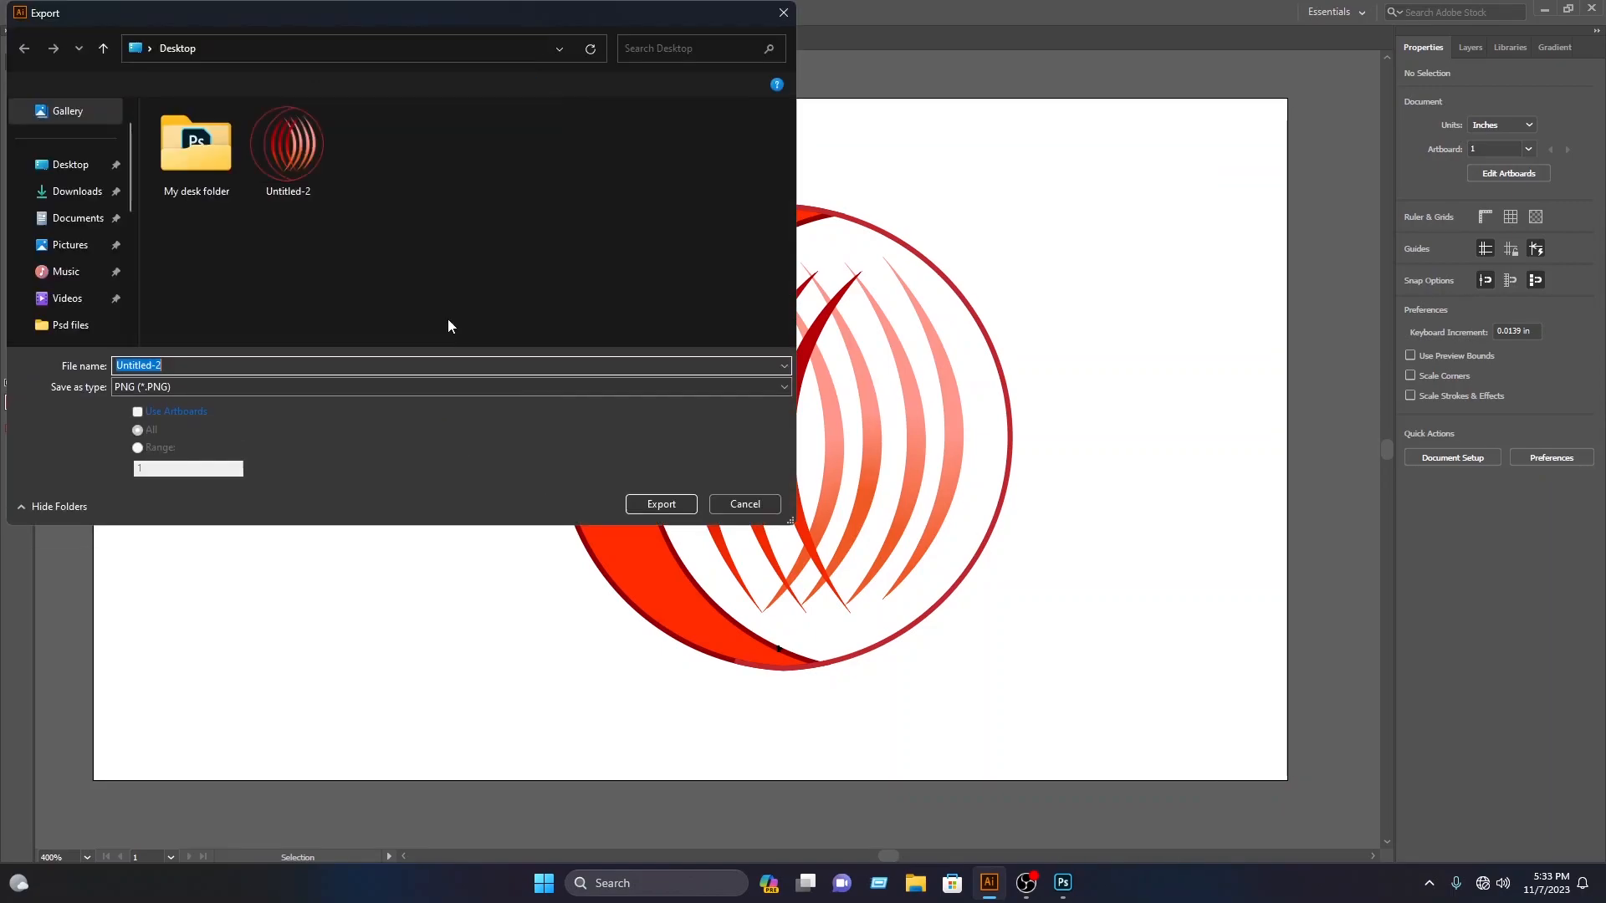
{"action": "left_click", "coordinate": [72, 166]}
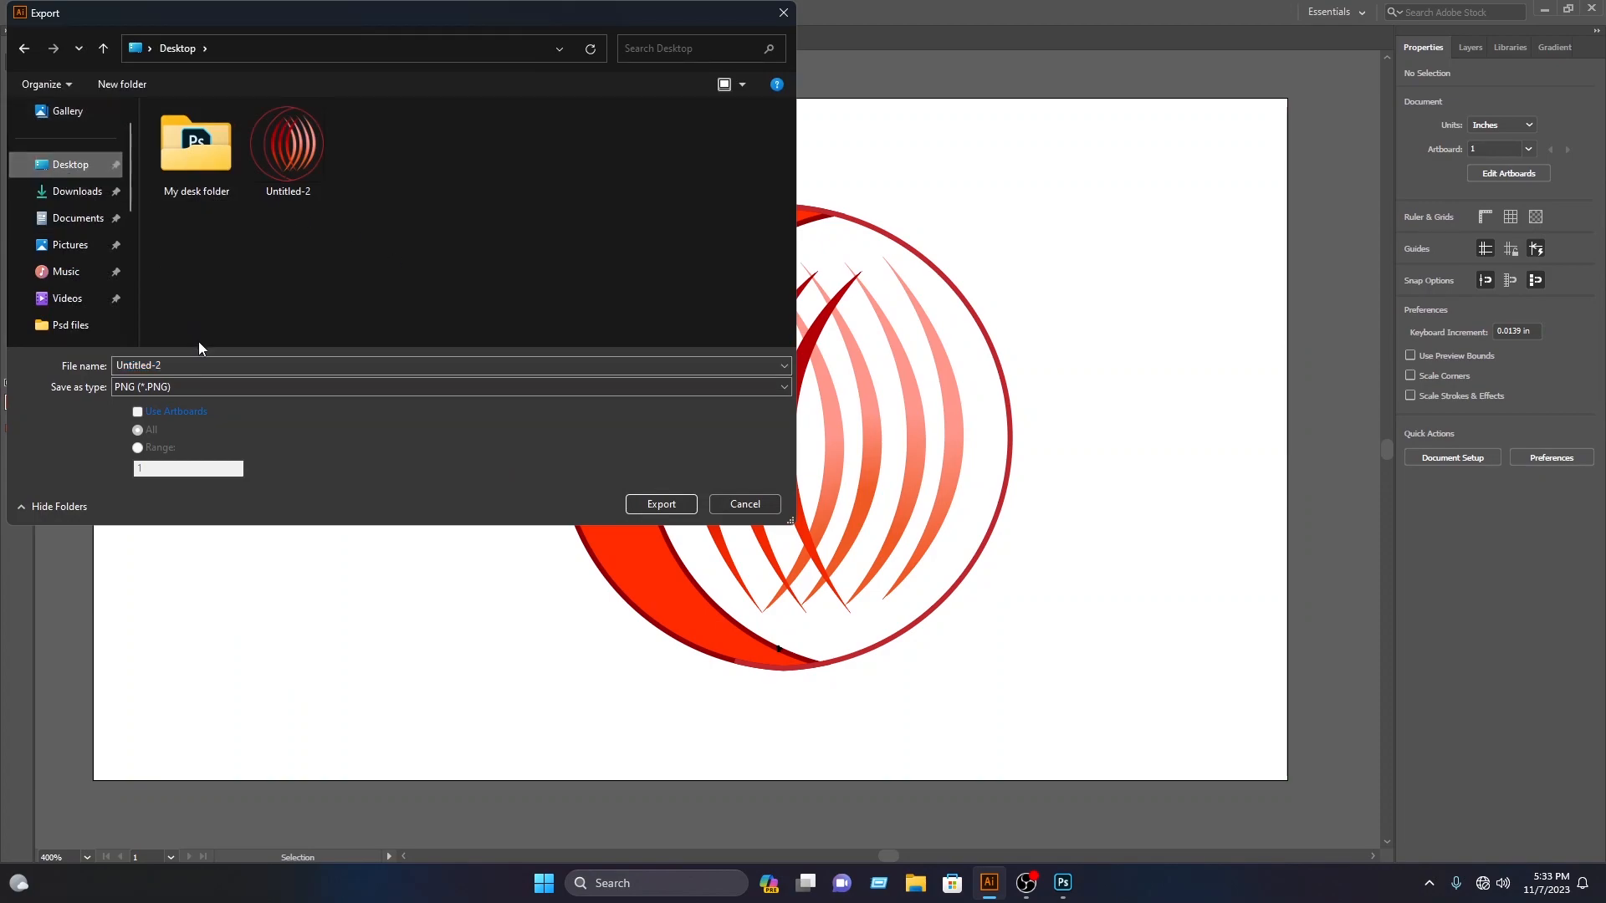
{"action": "left_click", "coordinate": [203, 386]}
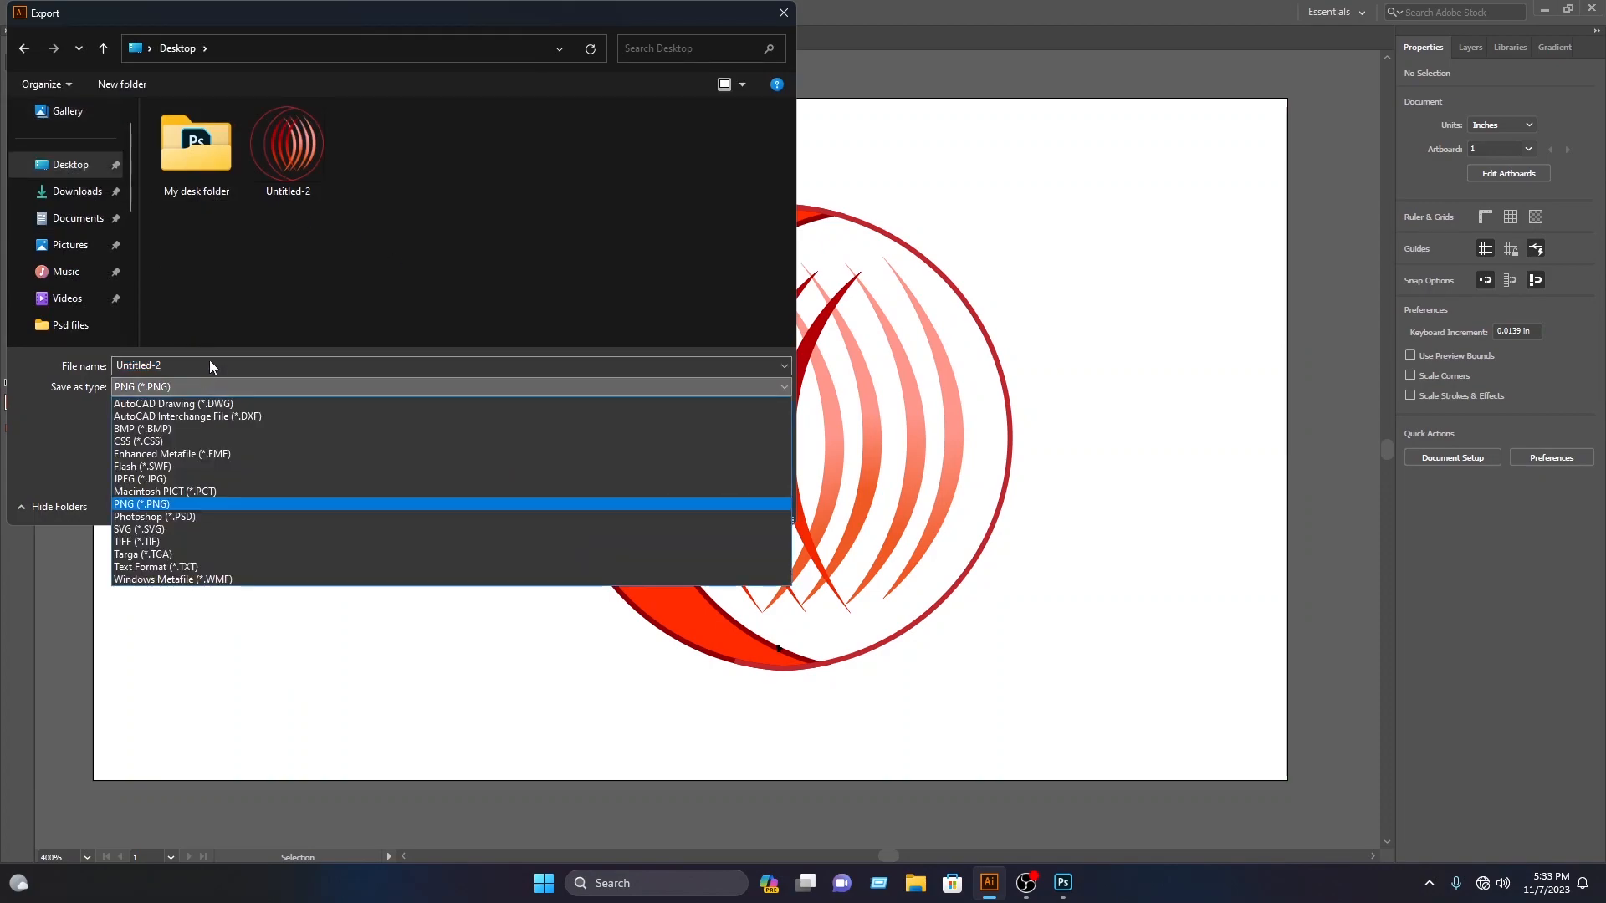
{"action": "left_click", "coordinate": [169, 503]}
{"action": "left_click", "coordinate": [679, 502]}
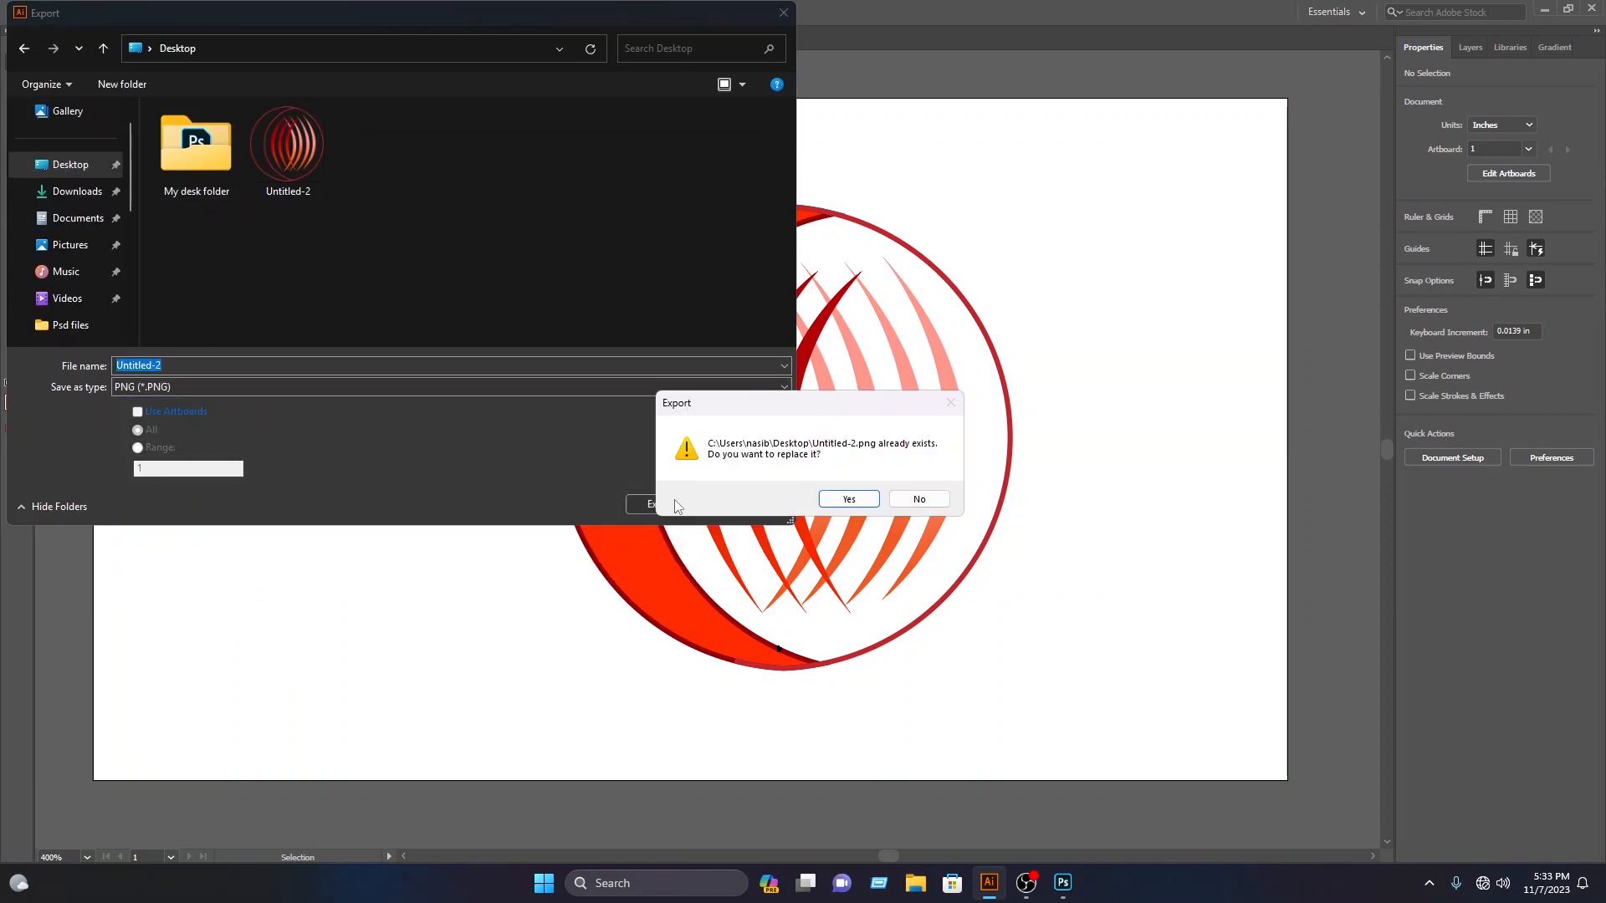
{"action": "left_click", "coordinate": [848, 502]}
- Set the PNG export to High (300 ppi) resolution with a transparent background and complete it
{"action": "left_click", "coordinate": [806, 430]}
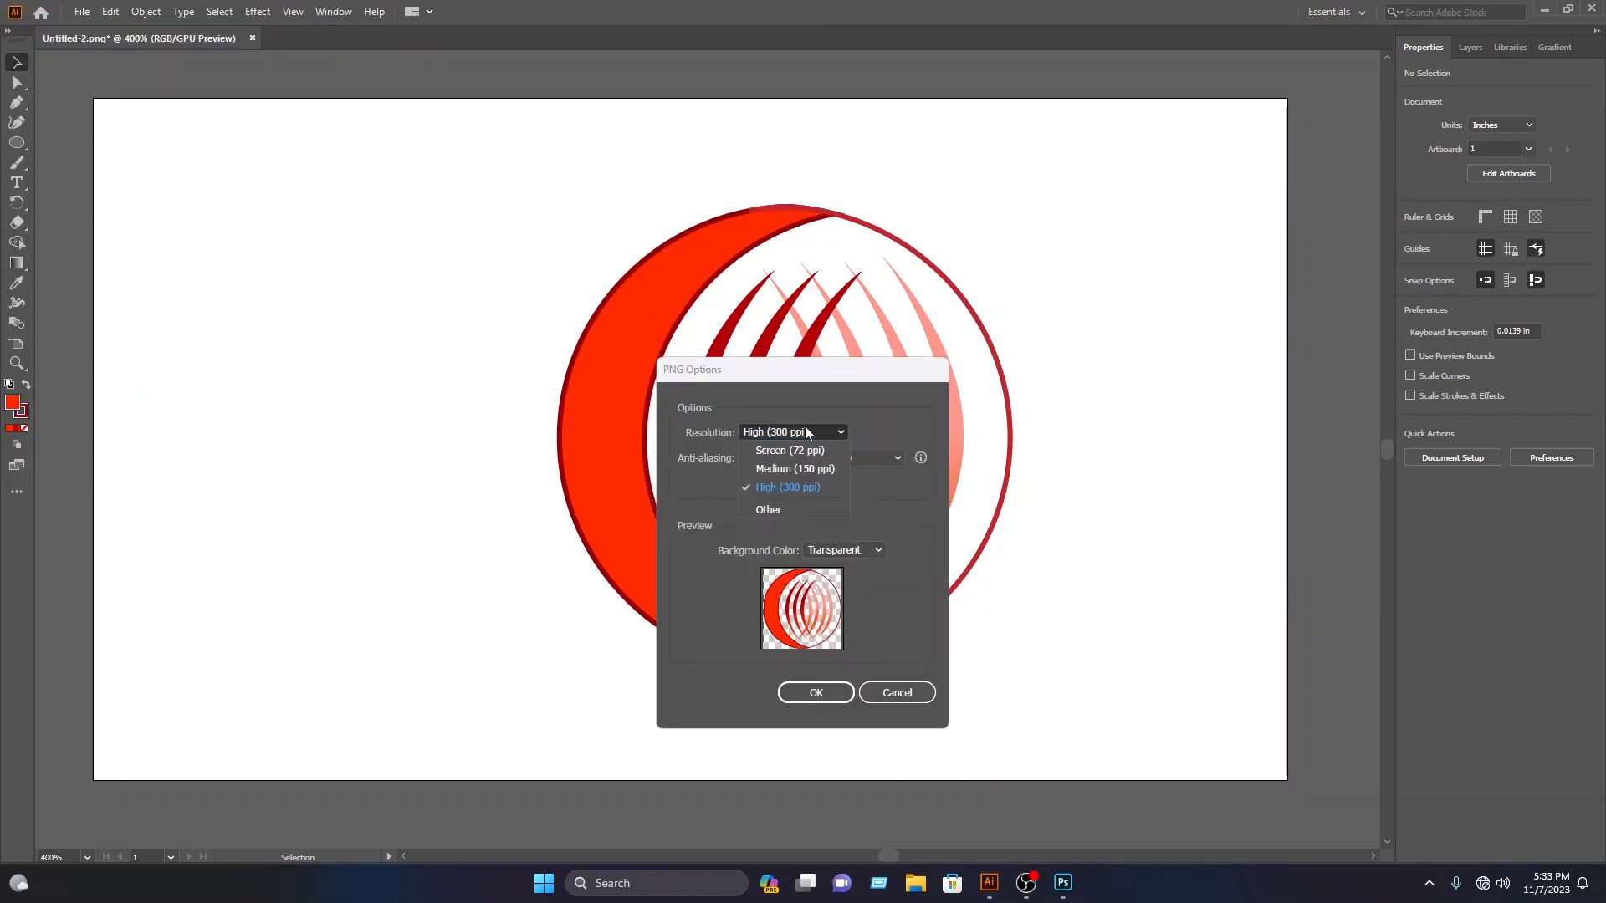
{"action": "left_click", "coordinate": [801, 490]}
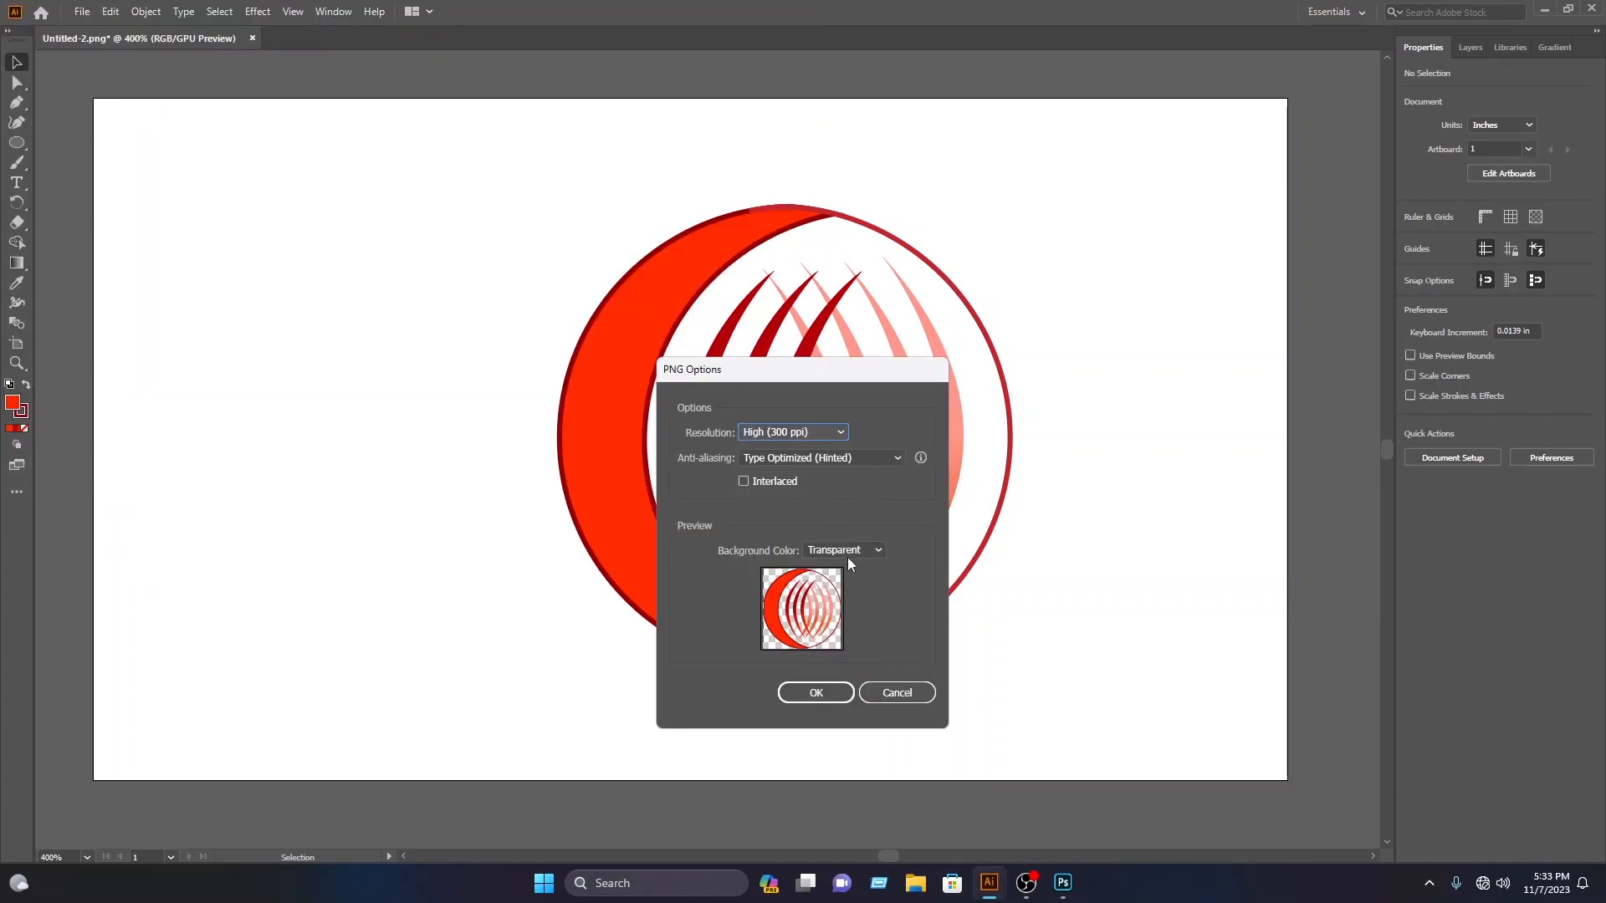
{"action": "left_click", "coordinate": [845, 552]}
{"action": "left_click", "coordinate": [855, 570]}
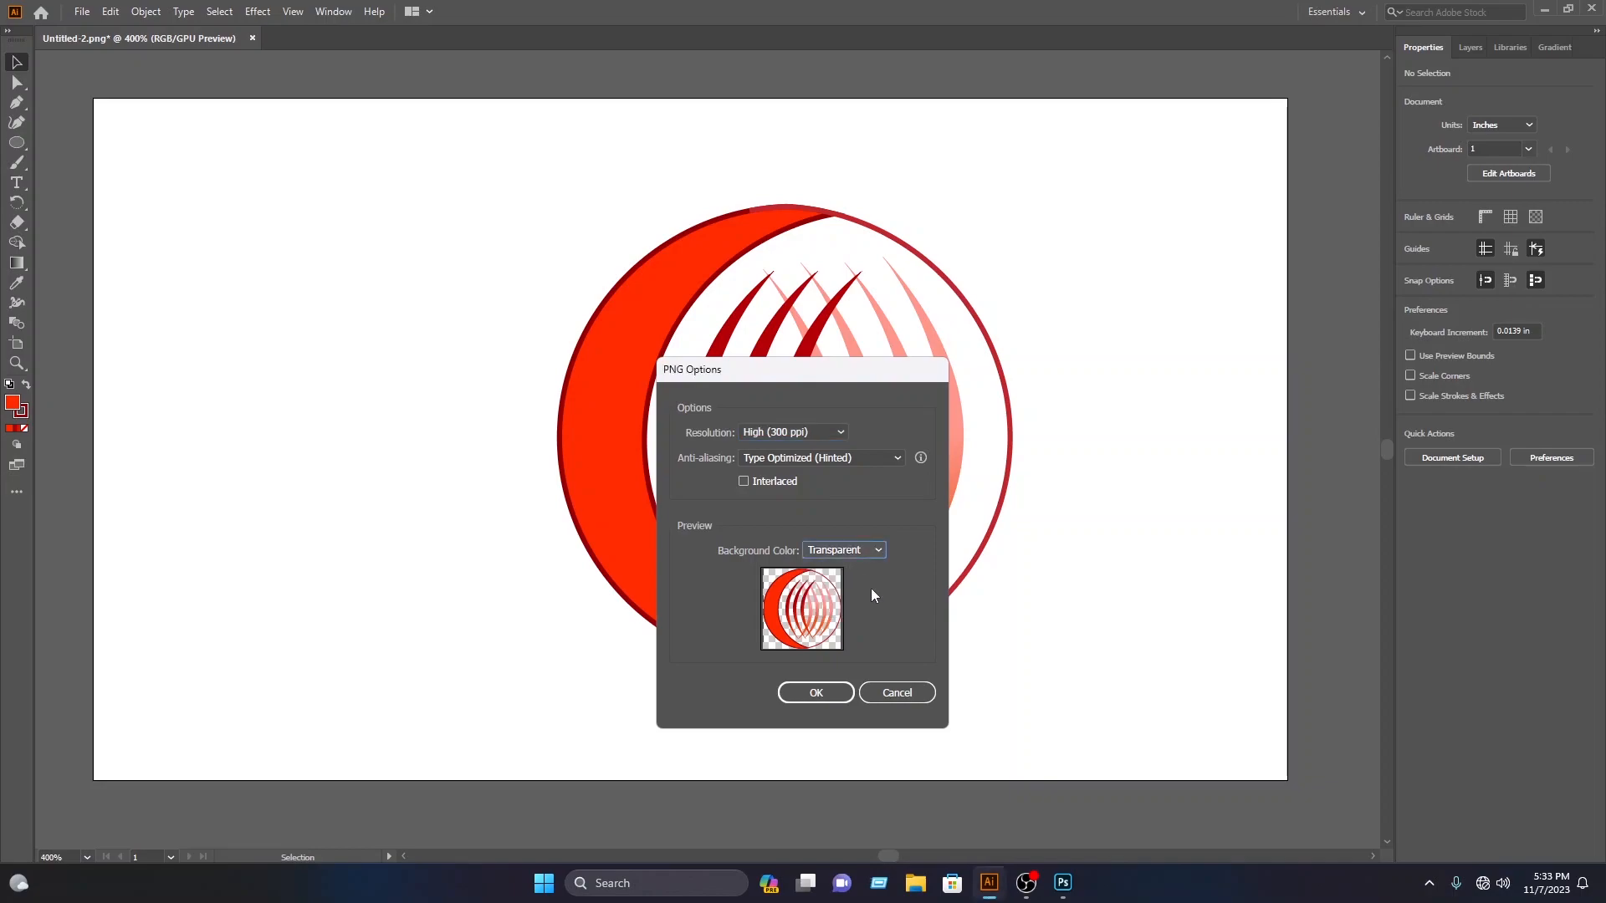
{"action": "left_click", "coordinate": [826, 691]}
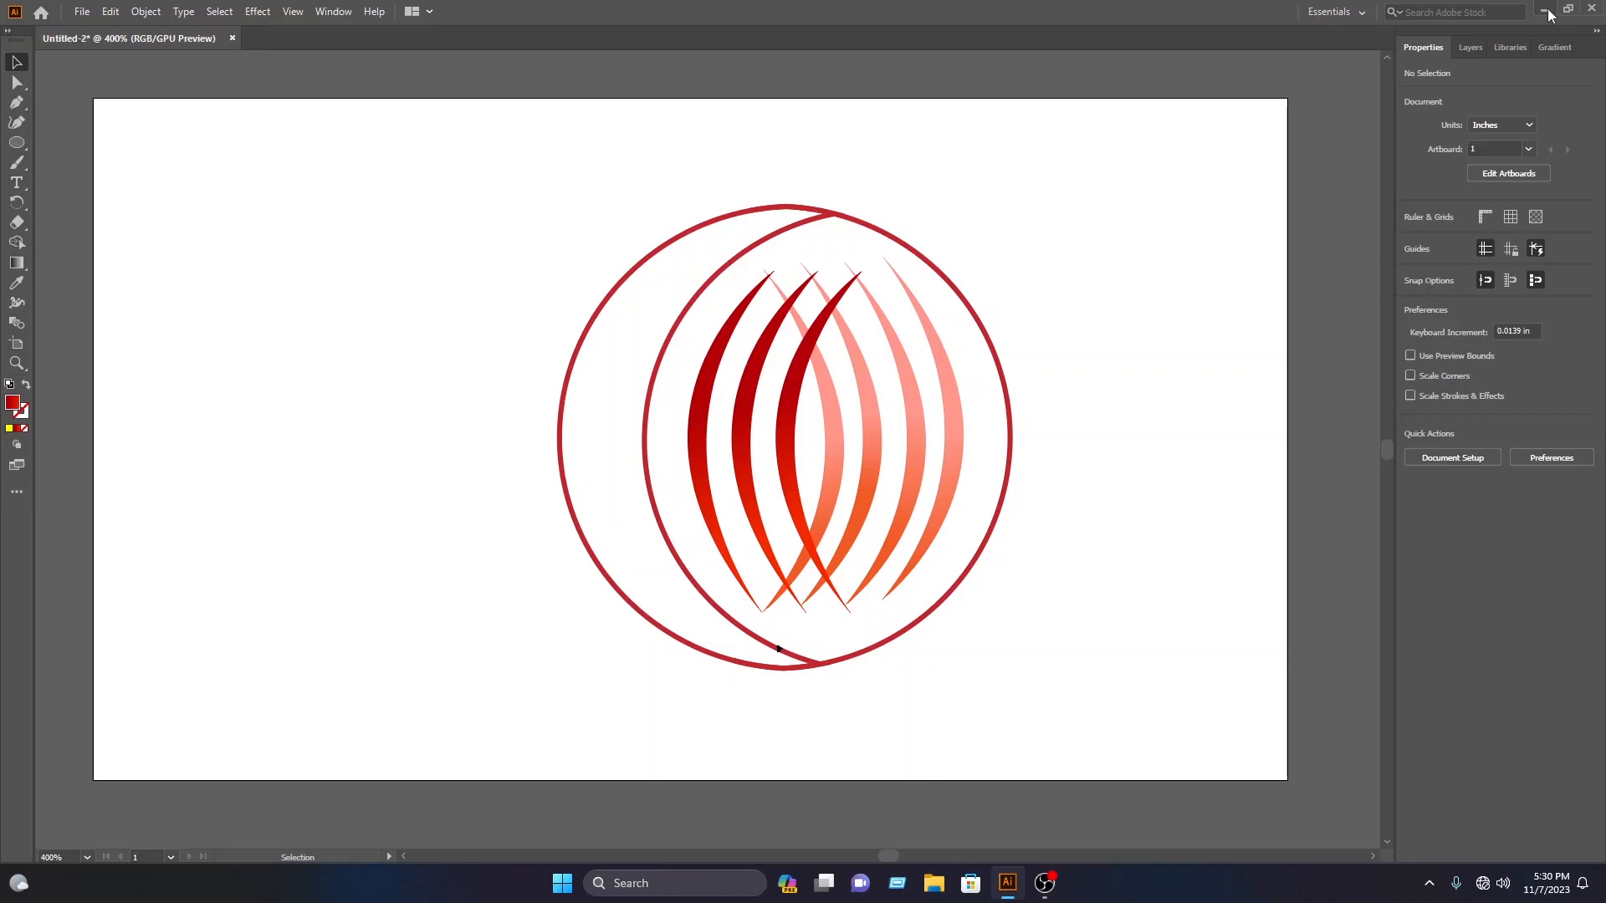
- Switch to Photoshop, open the recent file Logo Mockup on panel wall.psd, and clear the layer selection
{"action": "left_click", "coordinate": [1544, 10]}
{"action": "mouse_move", "coordinate": [1593, 347]}
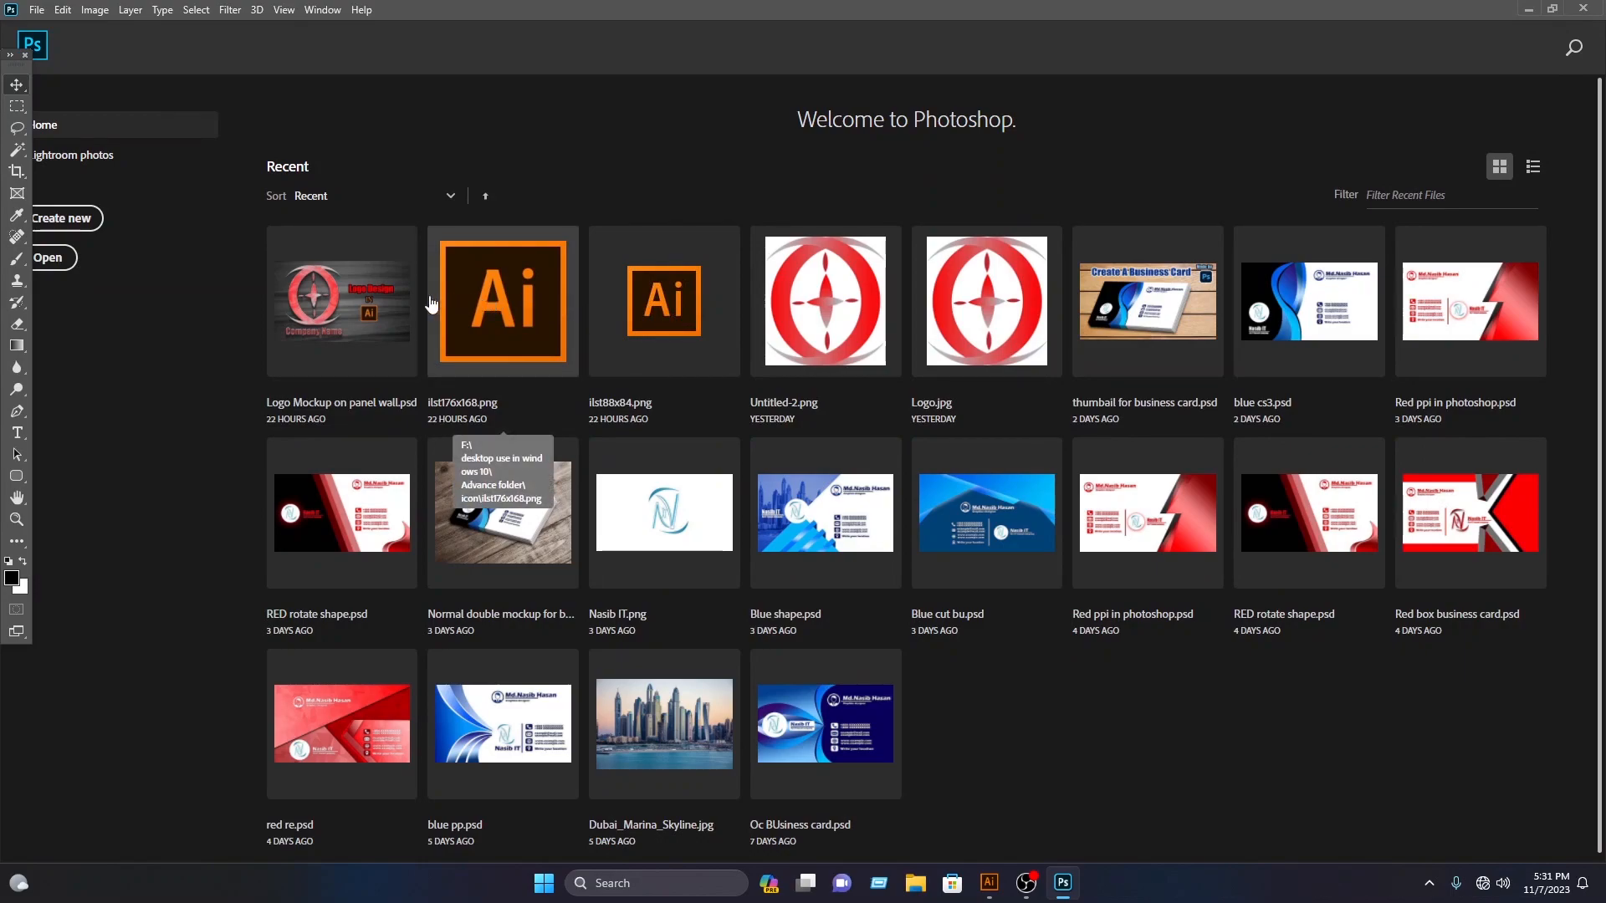
{"action": "left_click", "coordinate": [369, 300]}
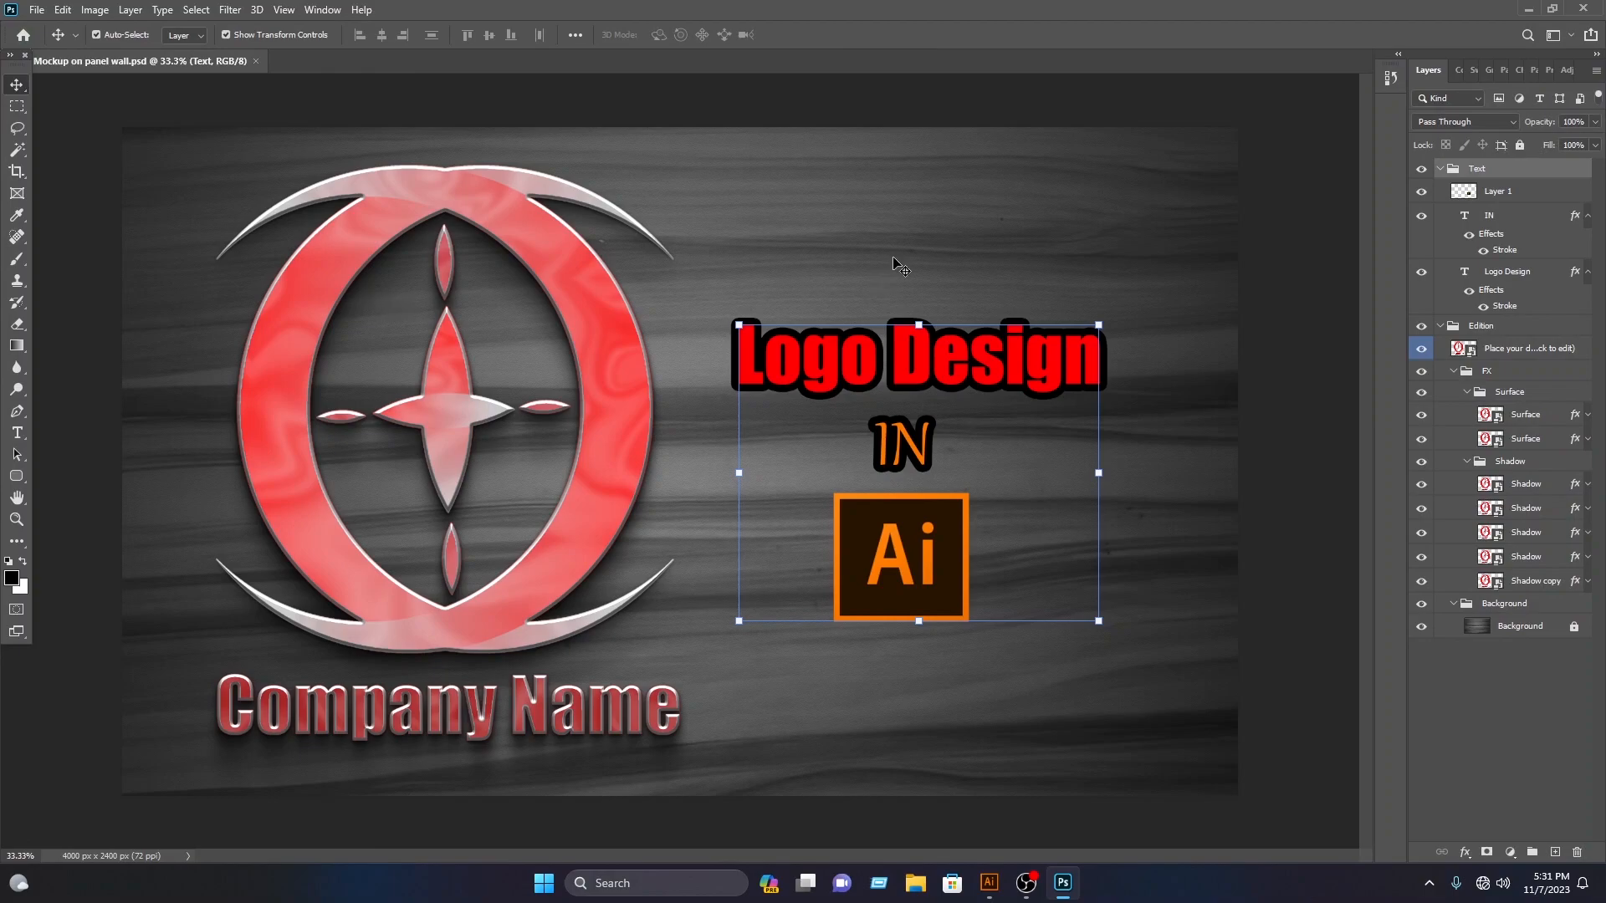
{"action": "left_click", "coordinate": [891, 241]}
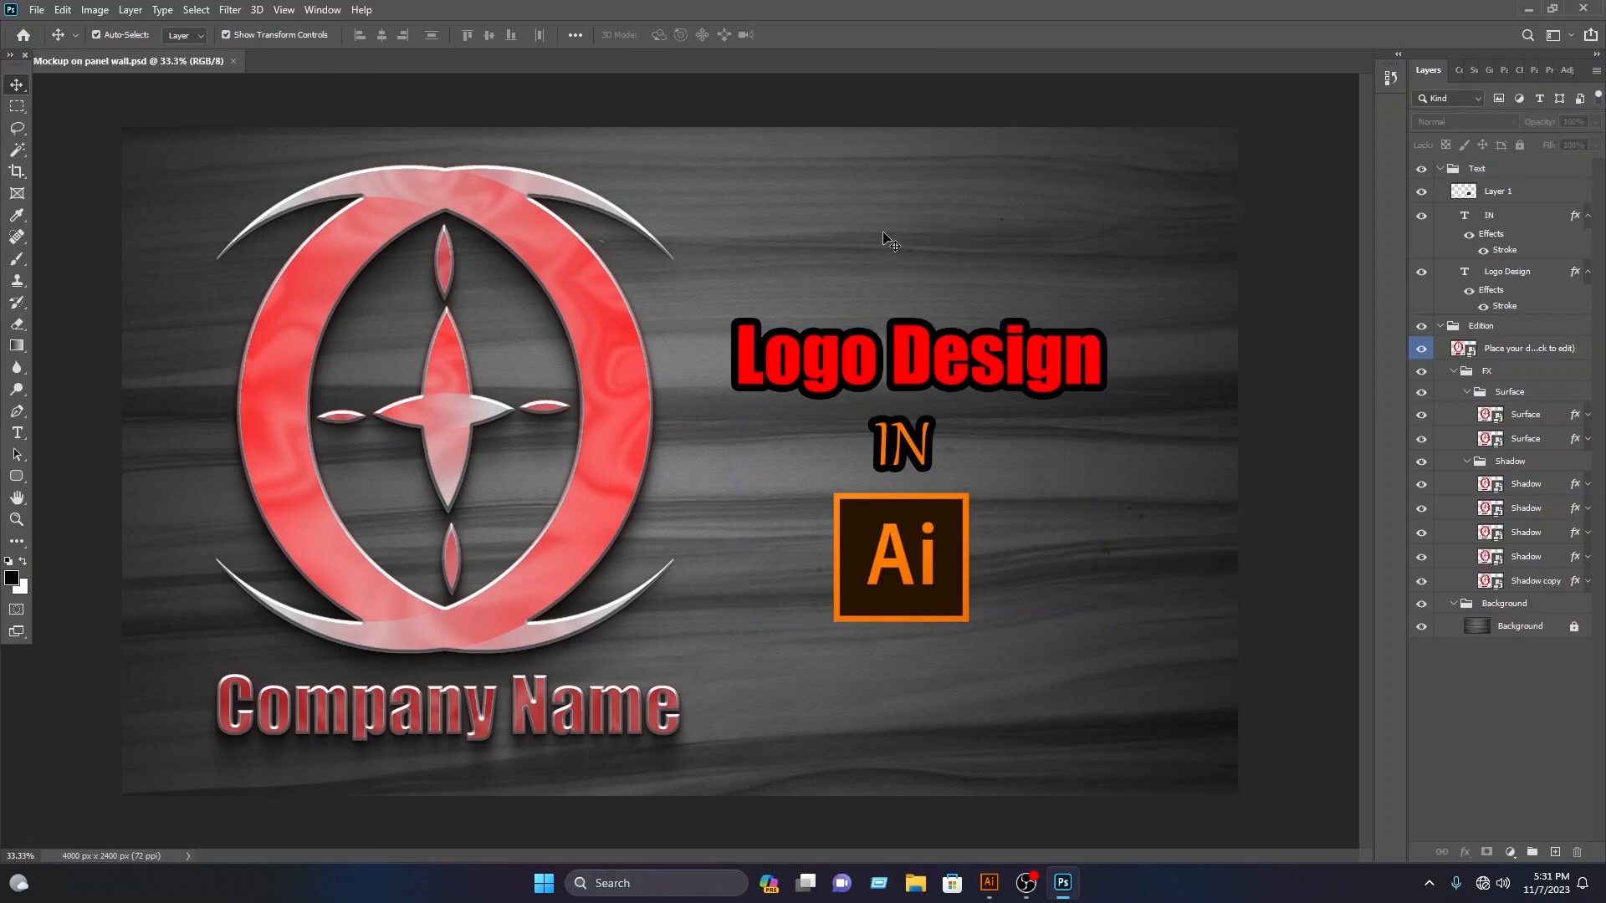
- Open the contents of the mockup's "Place your design here" smart object and delete the old logo
{"action": "double_click", "coordinate": [1465, 349]}
{"action": "left_click", "coordinate": [586, 348]}
{"action": "key", "text": "Delete"}
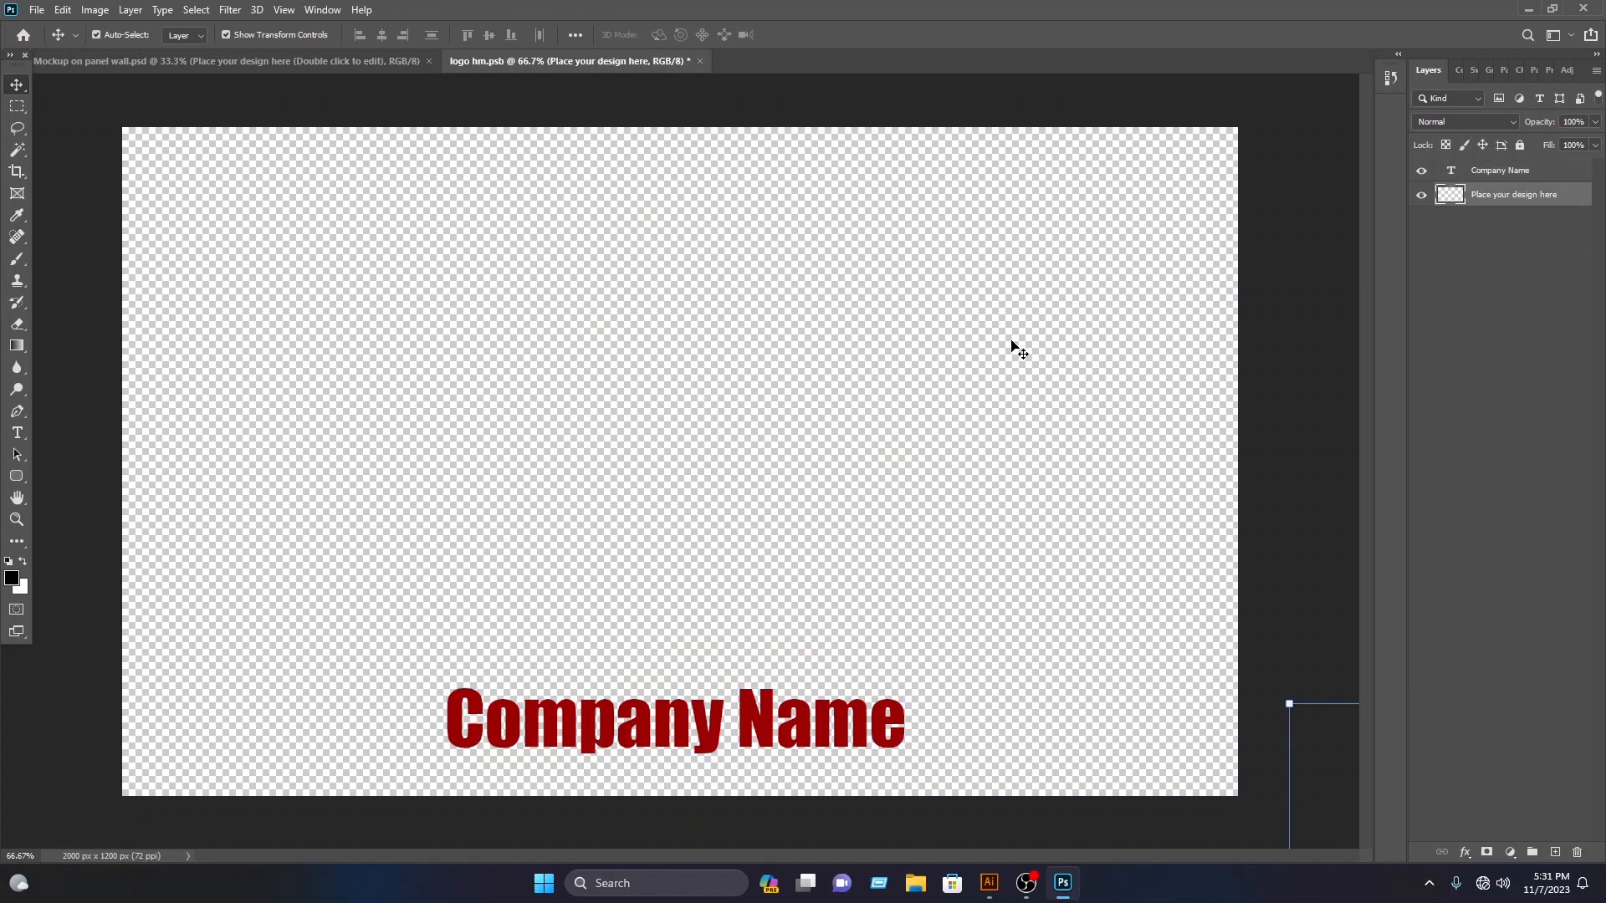
- Bring the emblem from Untitled-2.png into the placeholder document and enlarge it centred above the company name
{"action": "left_click", "coordinate": [35, 10]}
{"action": "left_click", "coordinate": [59, 201]}
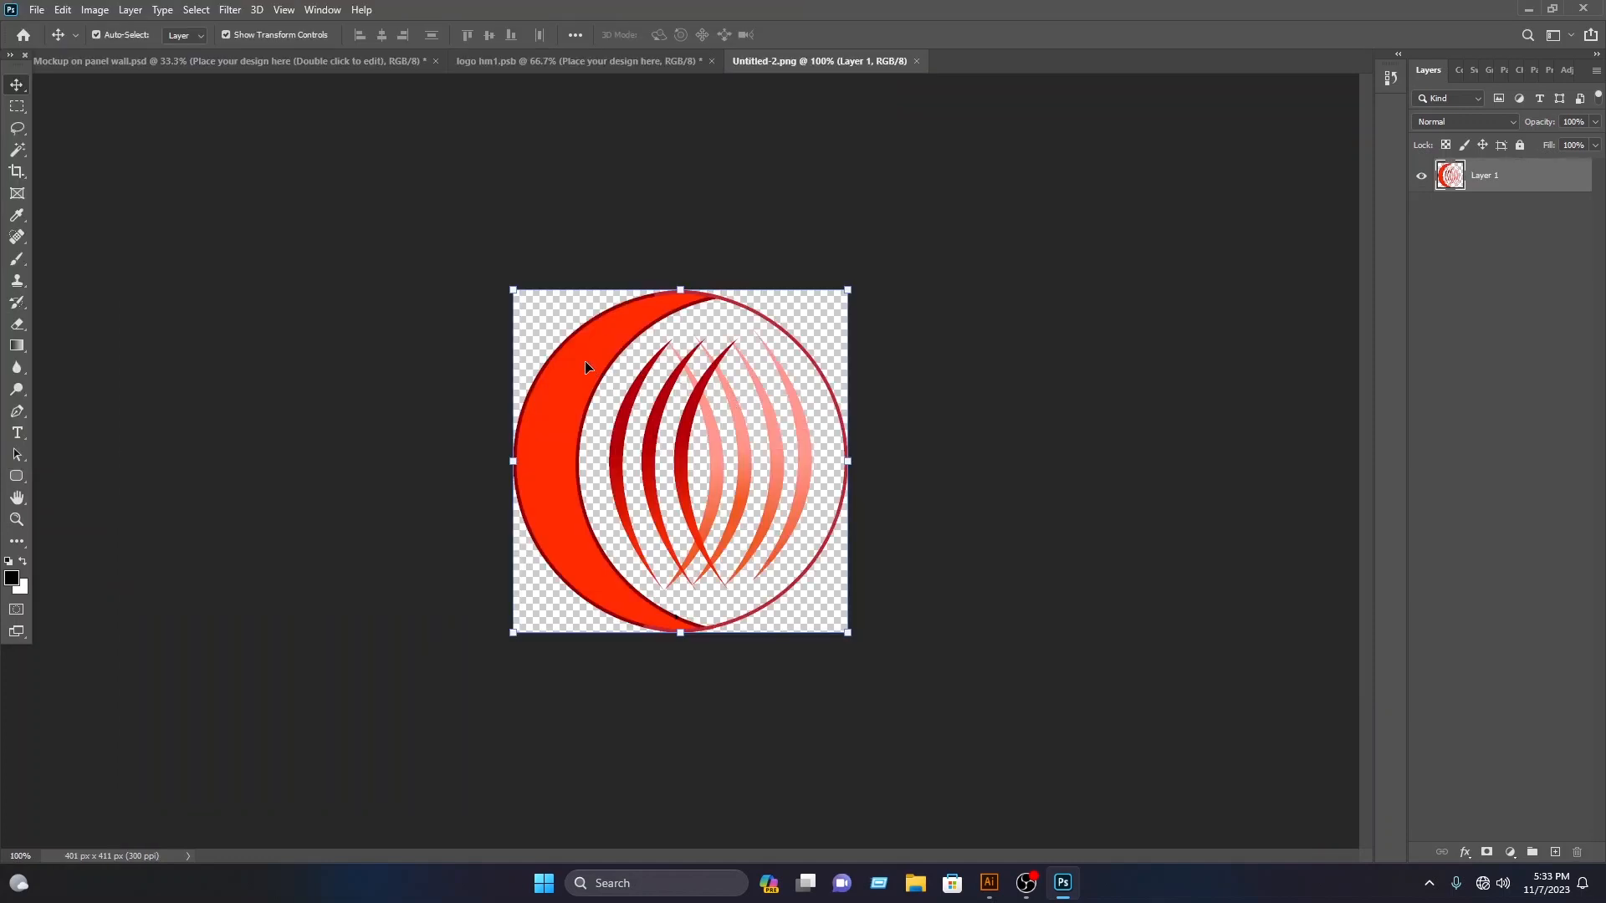
{"action": "mouse_move", "coordinate": [585, 361]}
{"action": "left_mouse_down"}
{"action": "mouse_move", "coordinate": [520, 41]}
{"action": "mouse_move", "coordinate": [599, 387]}
{"action": "left_mouse_up"}
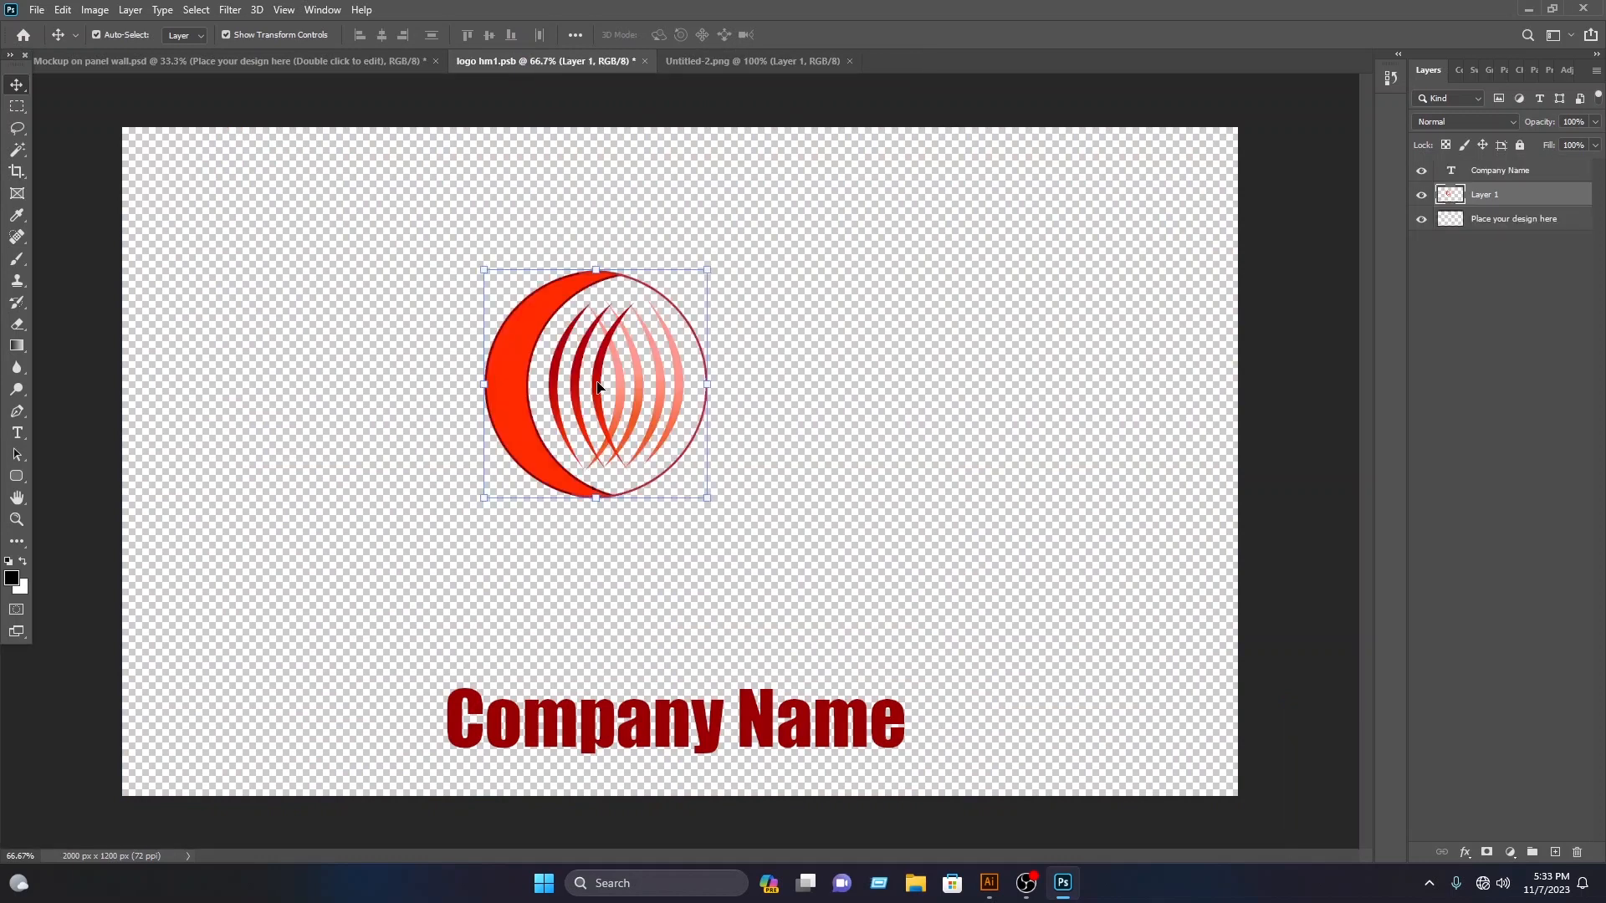
{"action": "left_click_drag", "start_coordinate": [705, 385], "coordinate": [845, 450]}
{"action": "left_click", "coordinate": [828, 34]}
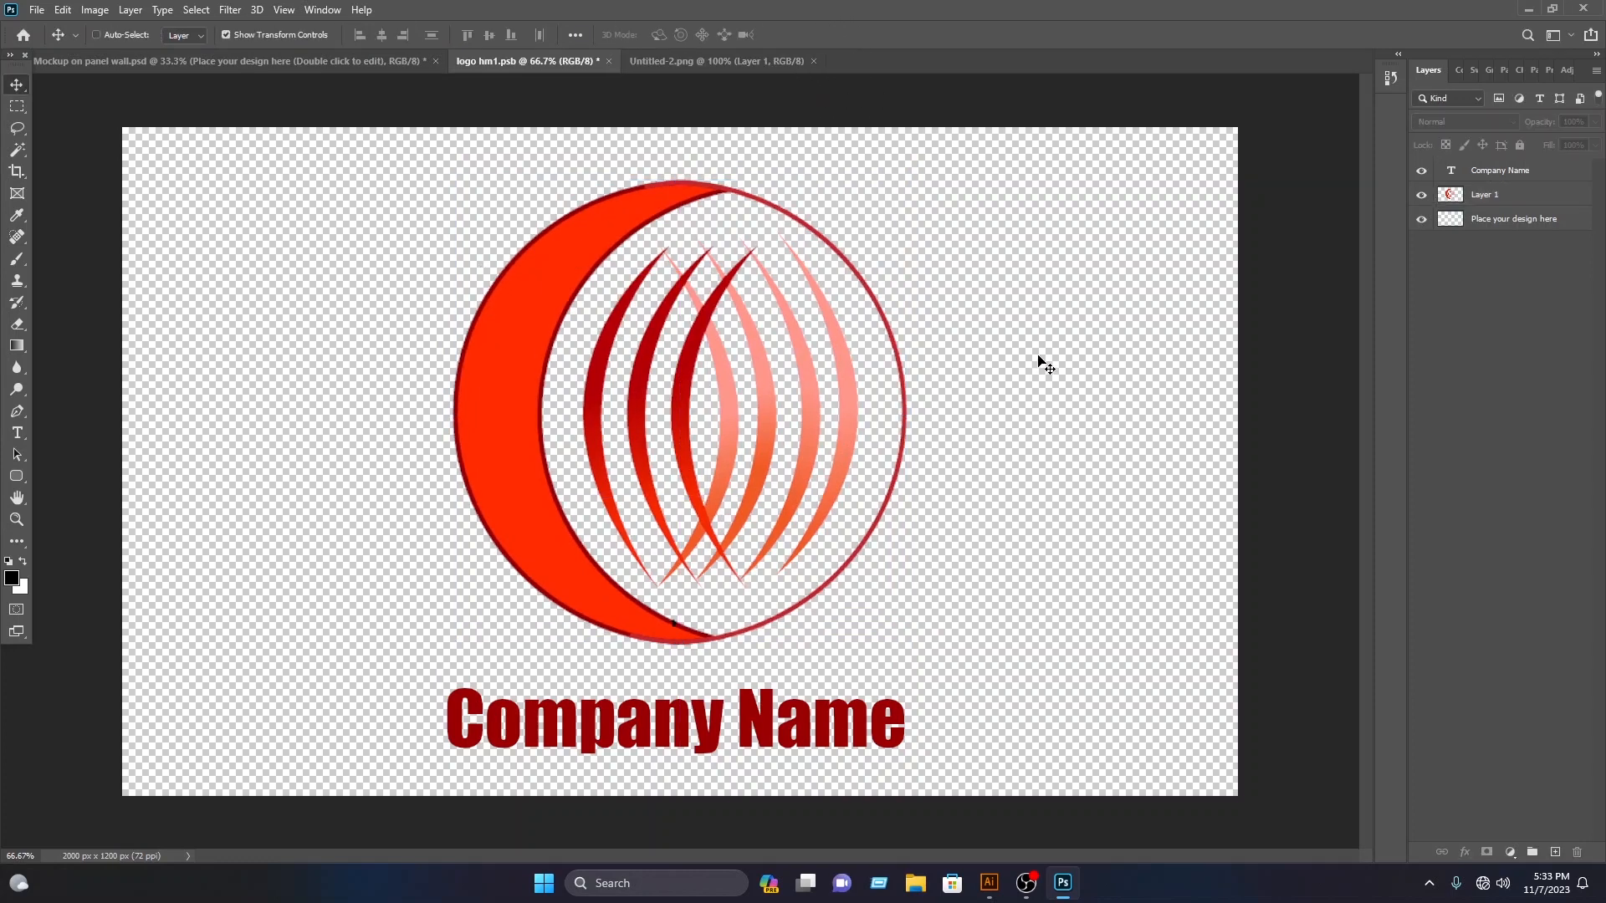
- Save the placeholder document to update the mockup, and close both it and Untitled-2.png
{"action": "key", "text": "ctrl+s"}
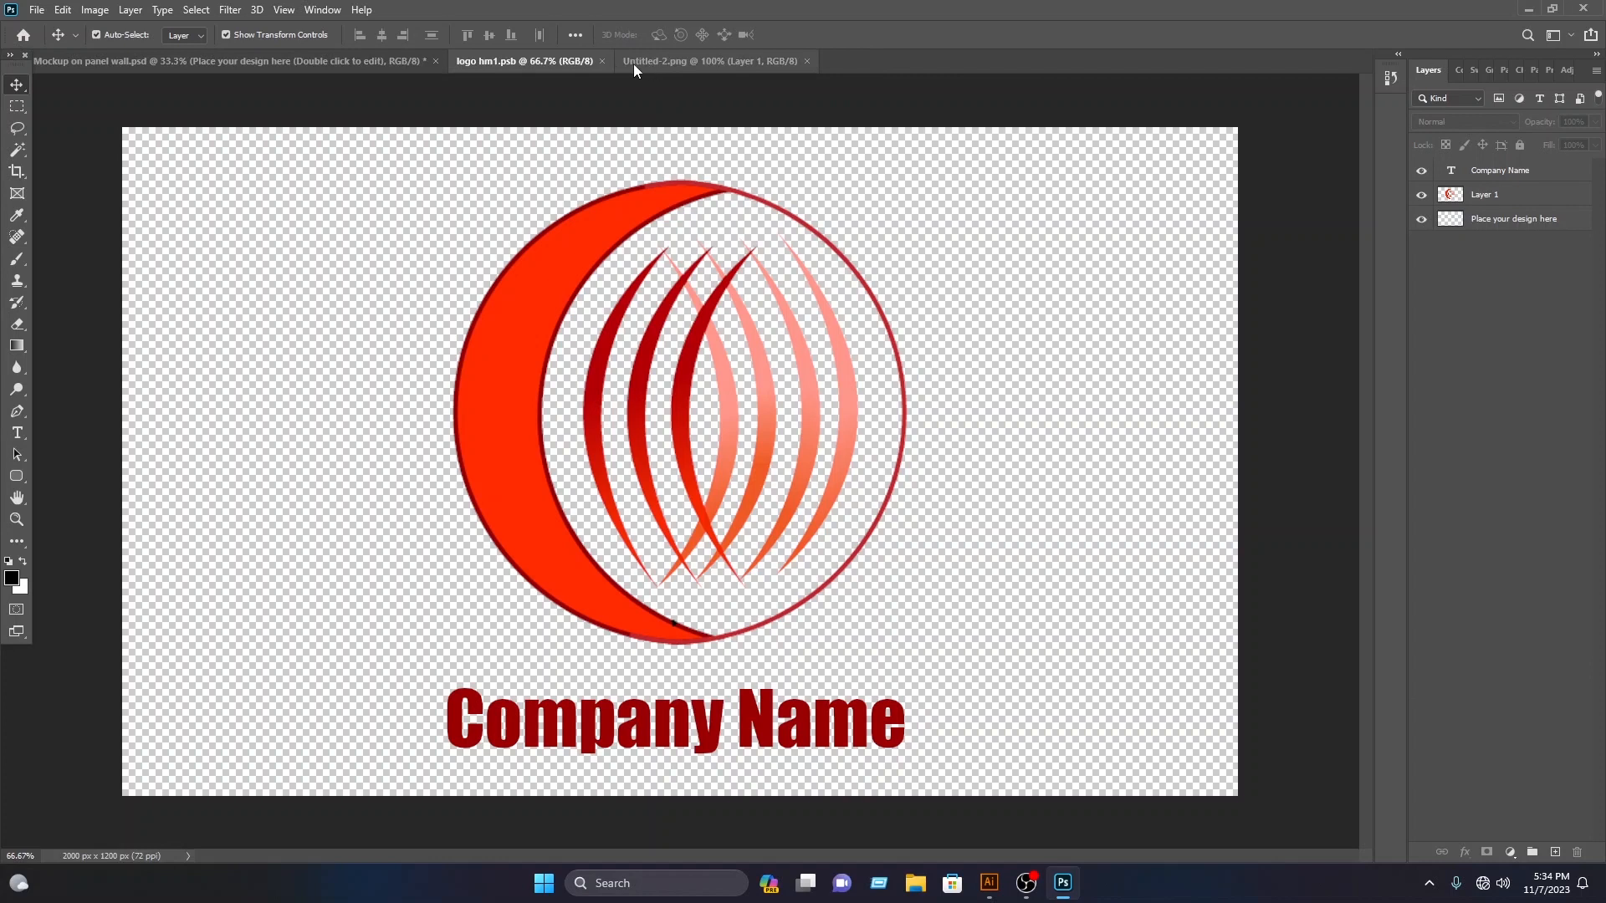
{"action": "left_click", "coordinate": [602, 61]}
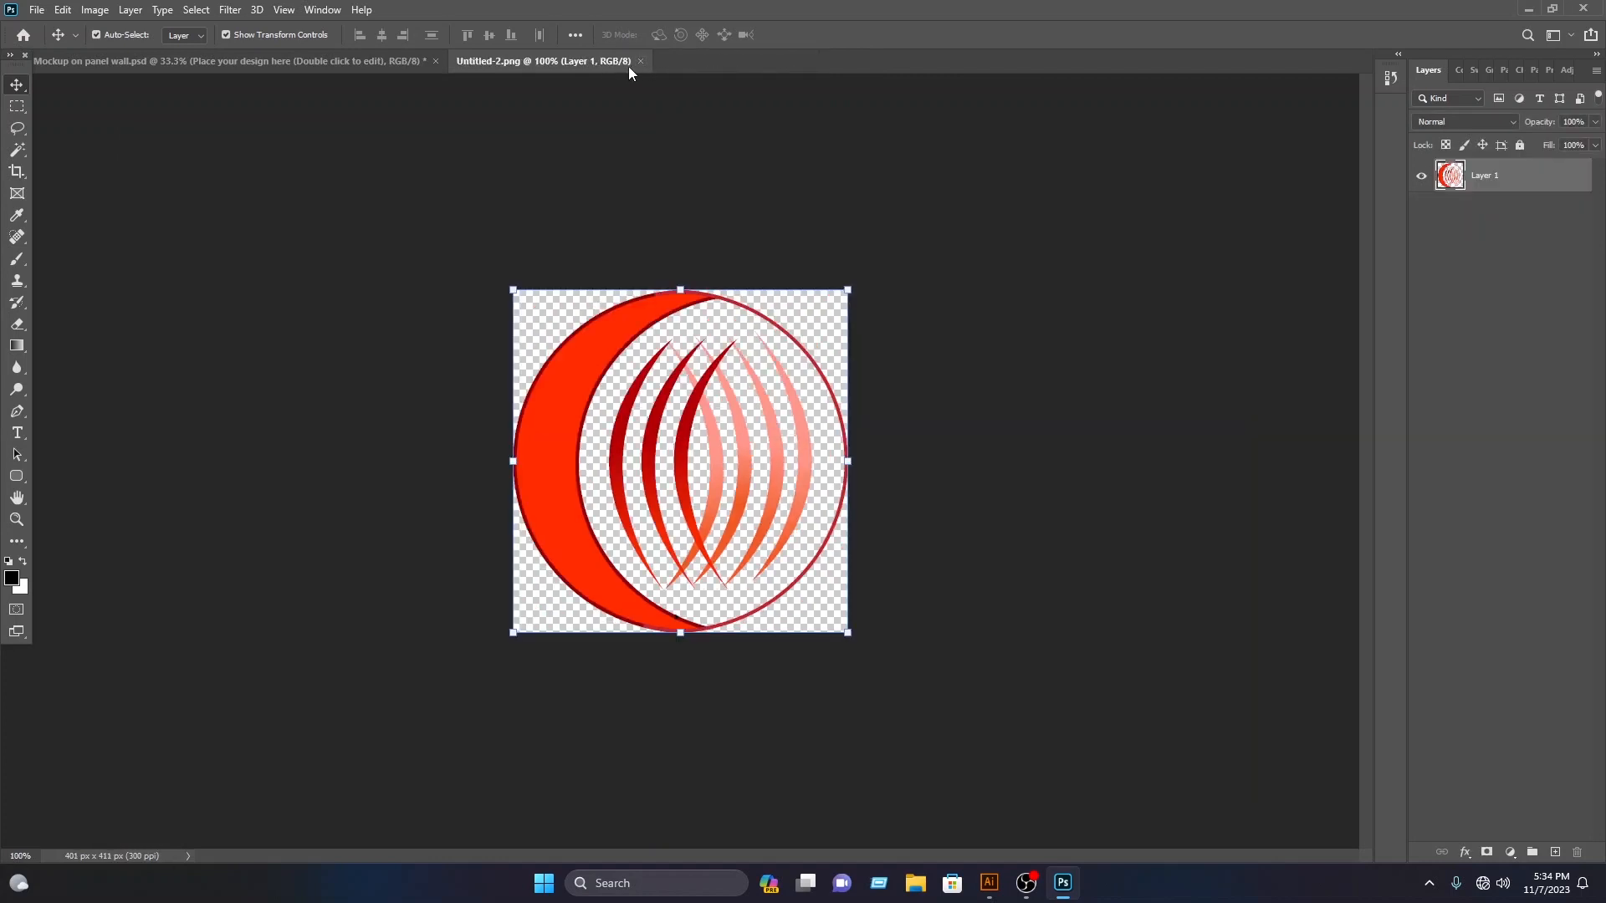
{"action": "left_click", "coordinate": [640, 61]}
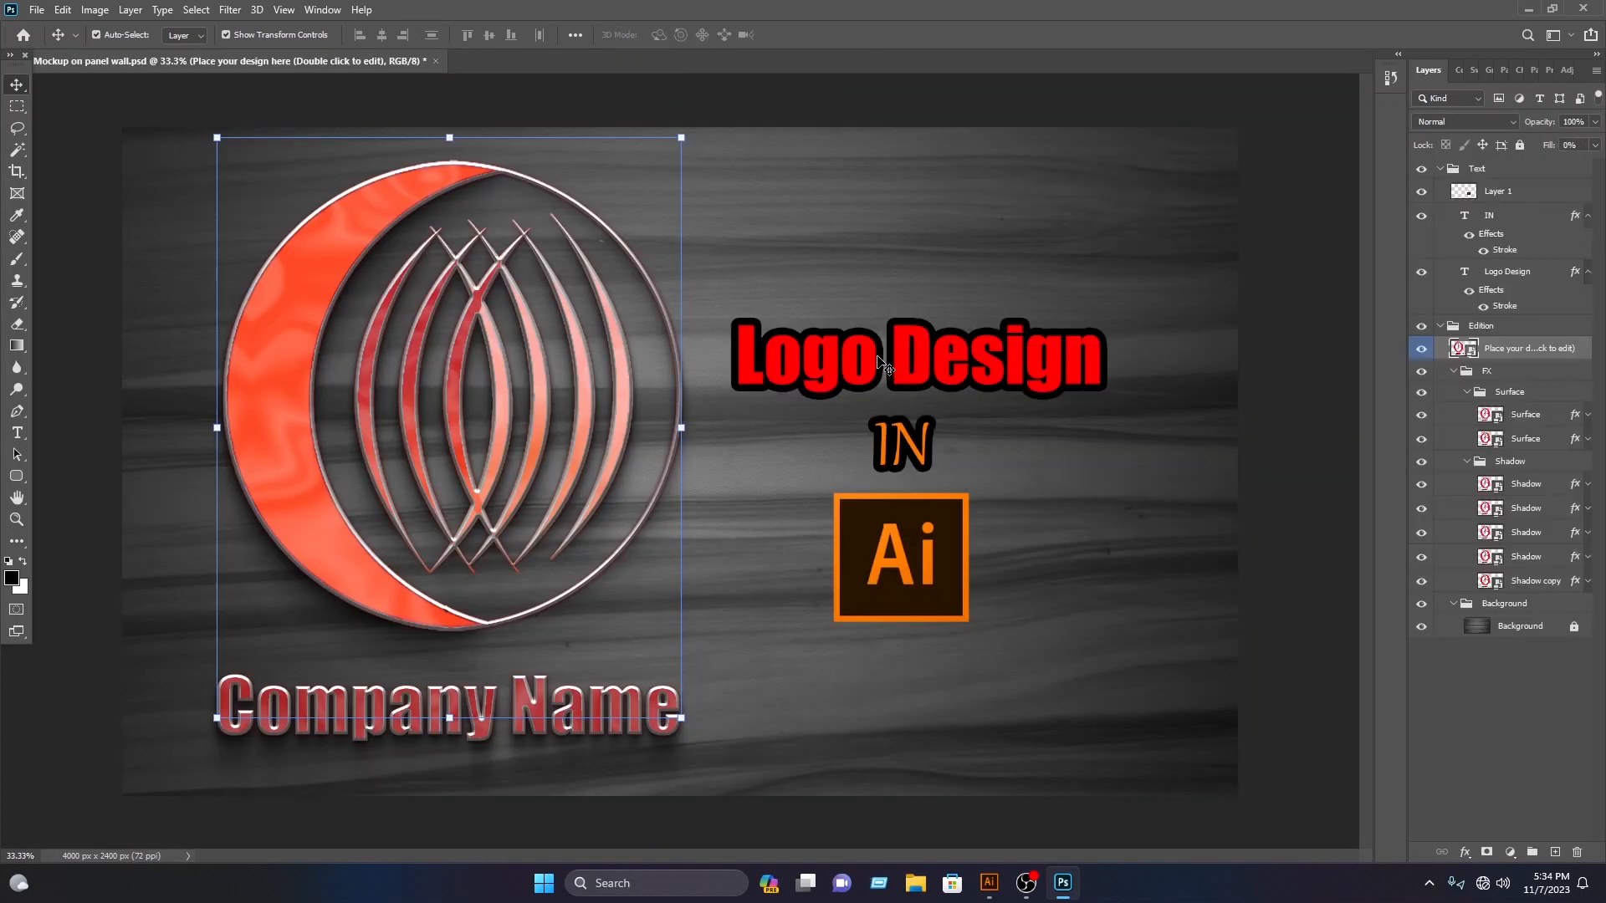